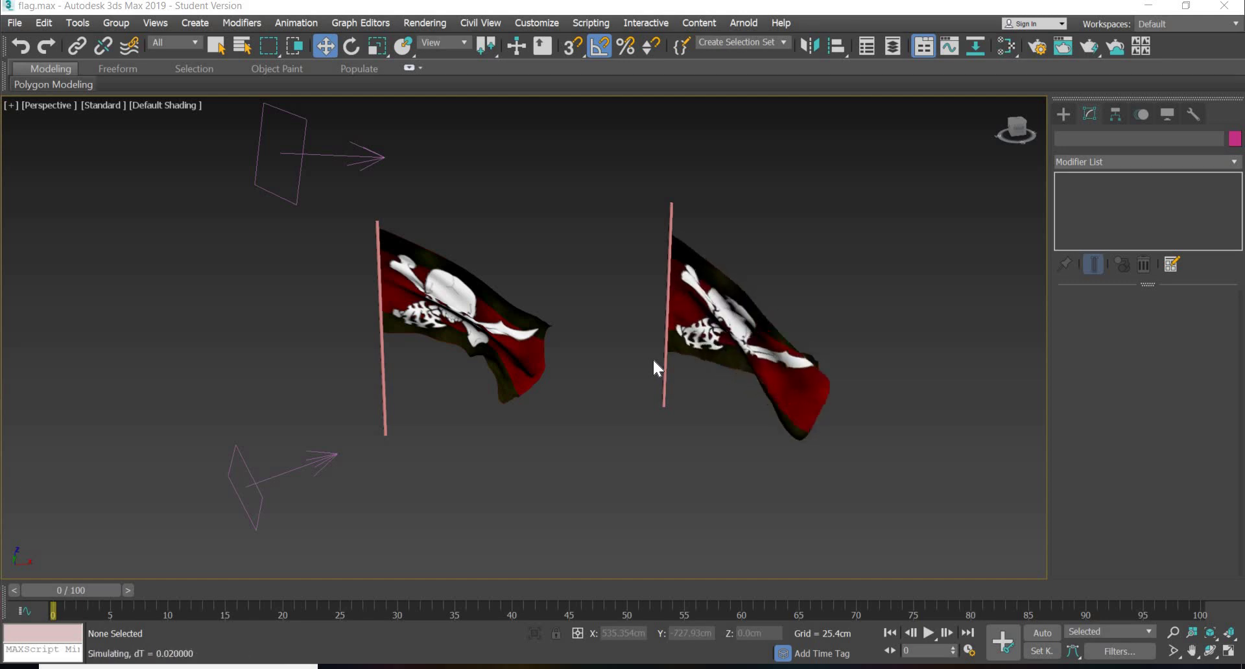
# Step: Run Simulate Local on the left flag's cloth, then stop it from the right flag's Cloth settings
pyautogui.click(511, 332)
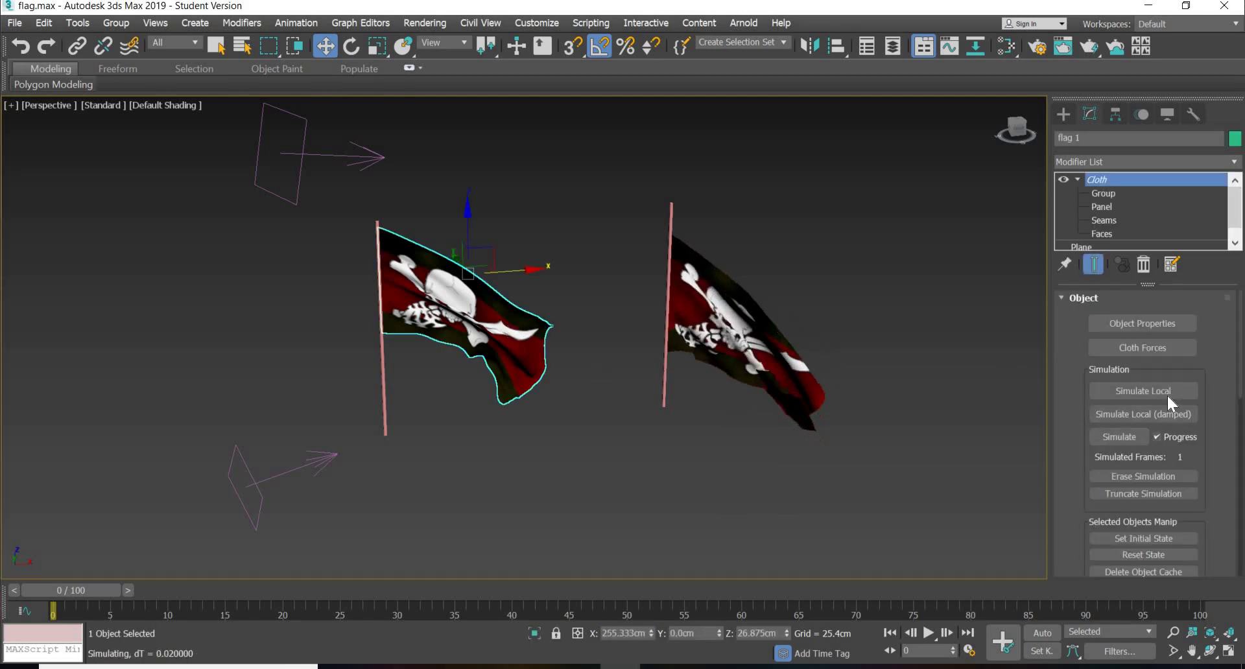
pyautogui.click(1143, 391)
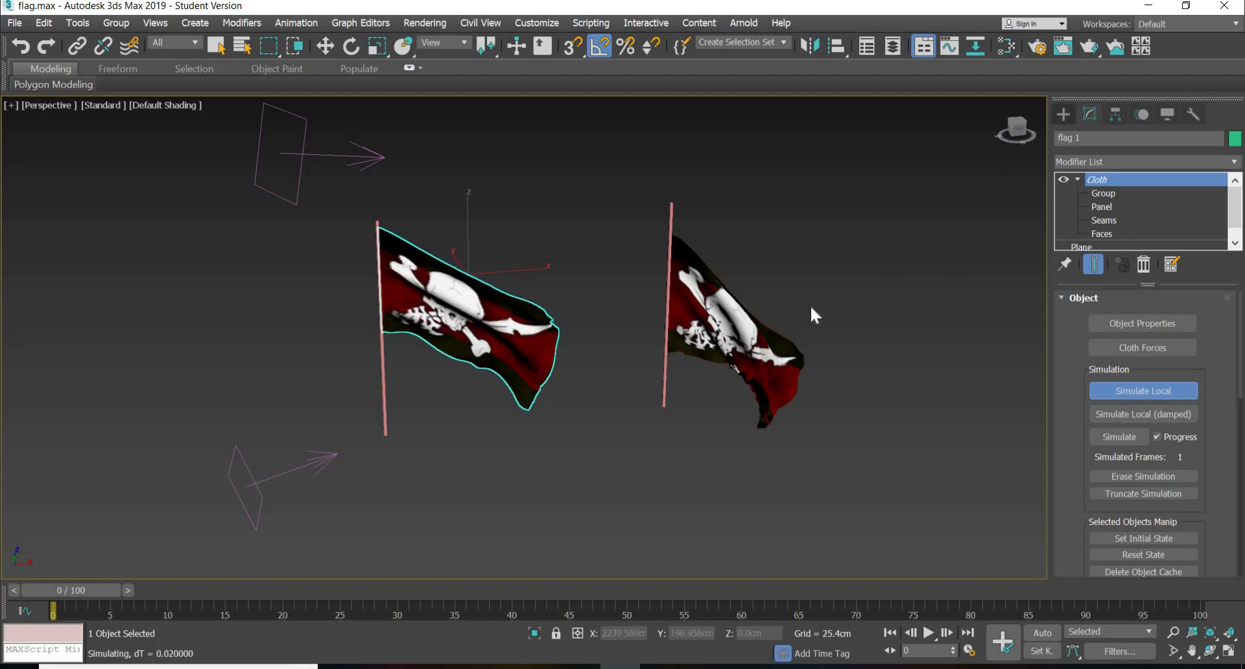
pyautogui.click(1064, 115)
pyautogui.press('w')
pyautogui.click(746, 305)
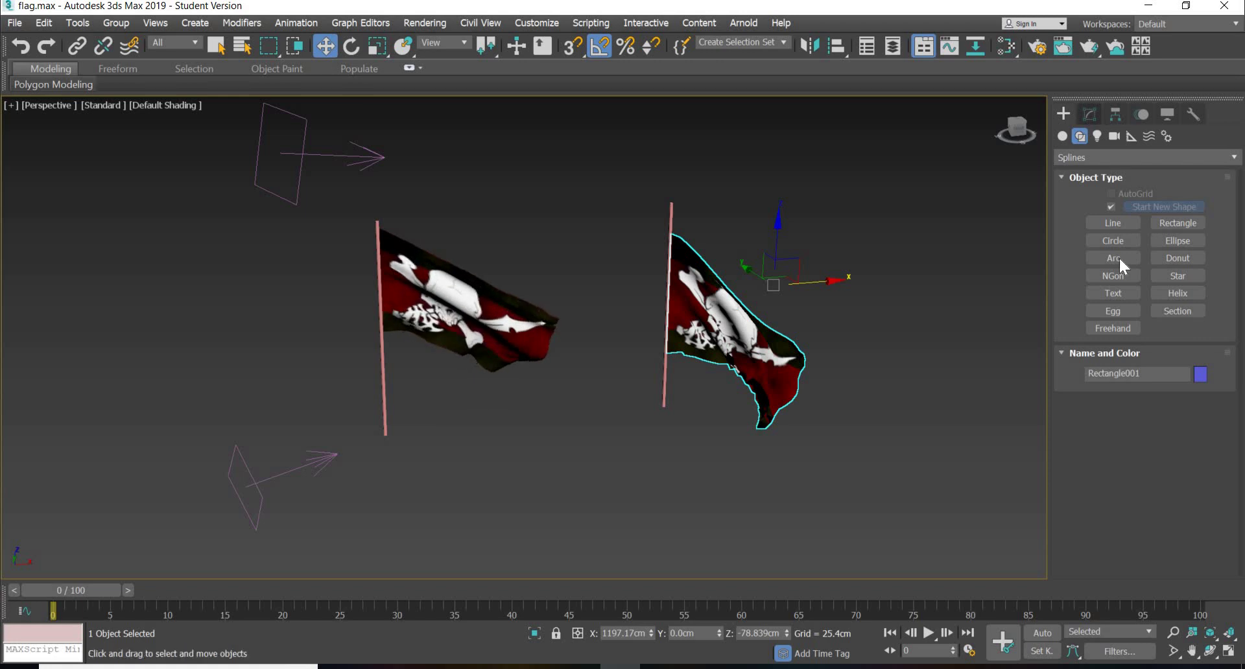
pyautogui.click(1090, 114)
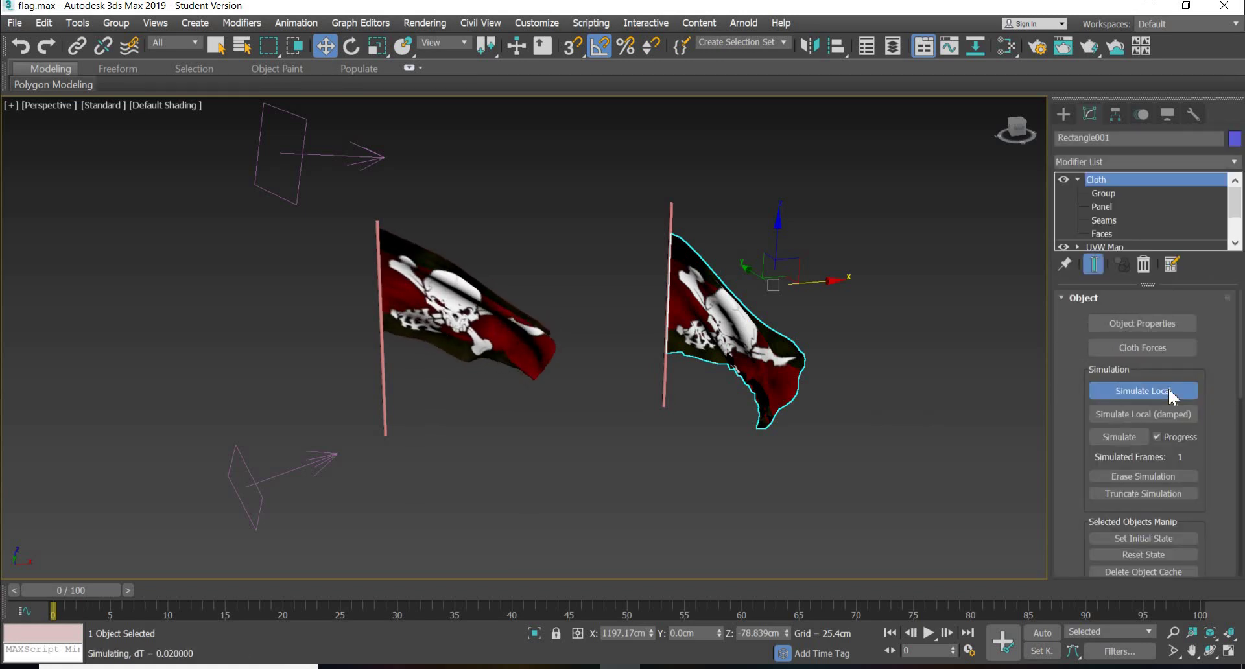
pyautogui.click(1067, 114)
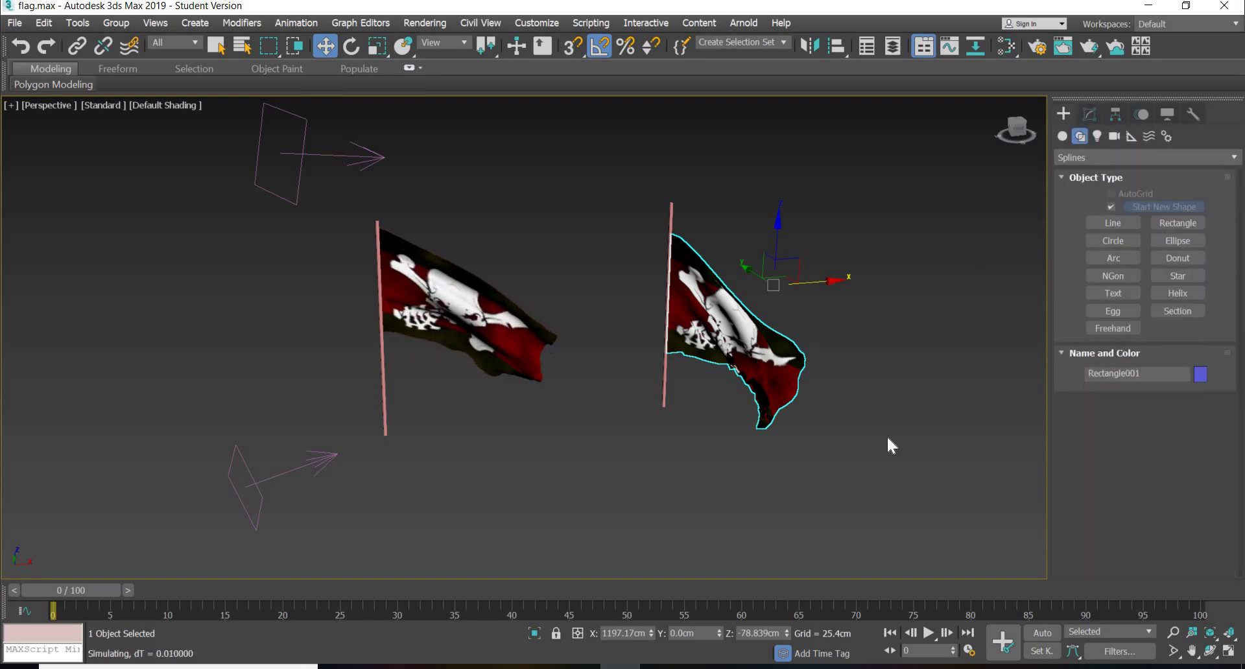
pyautogui.click(1090, 114)
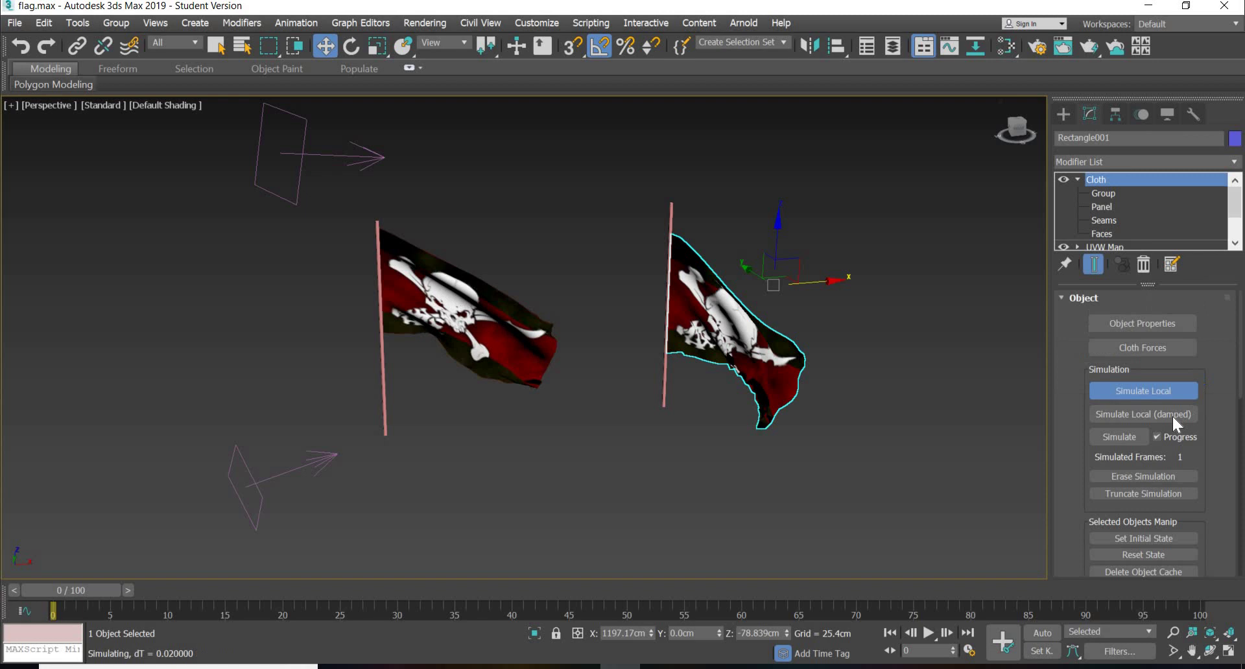
pyautogui.click(1168, 392)
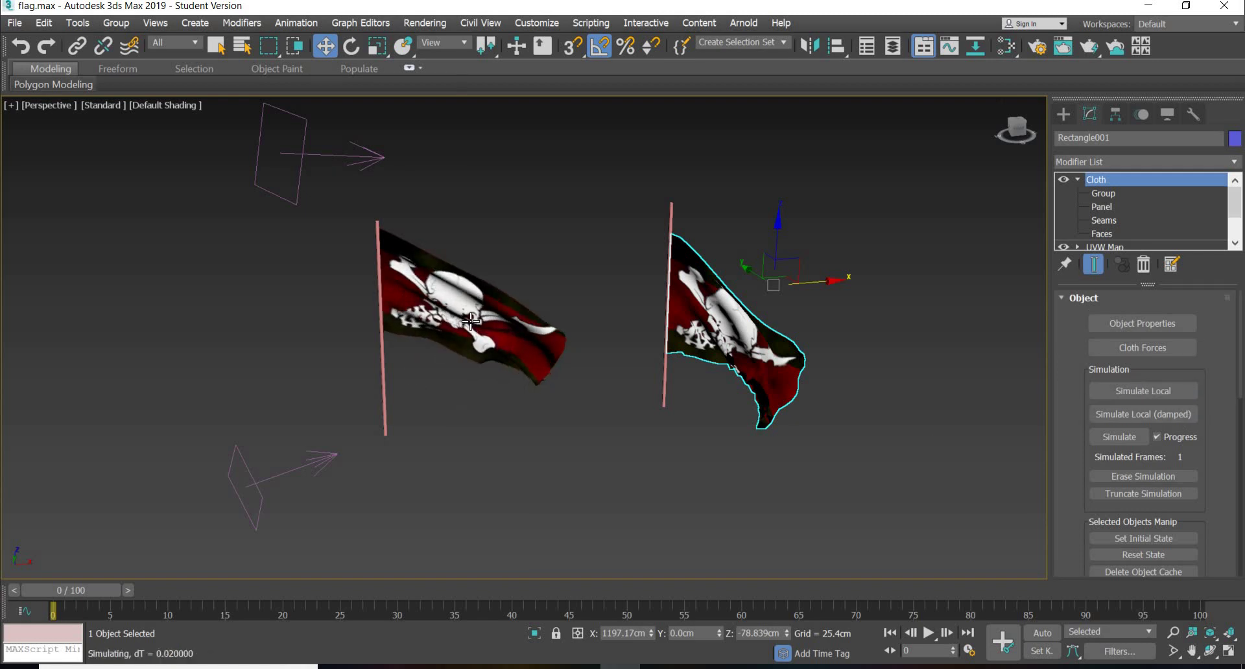
# Step: Re-simulate the left and right flags locally, stop the right flag's run, and select the right pole
pyautogui.click(471, 321)
pyautogui.click(1169, 391)
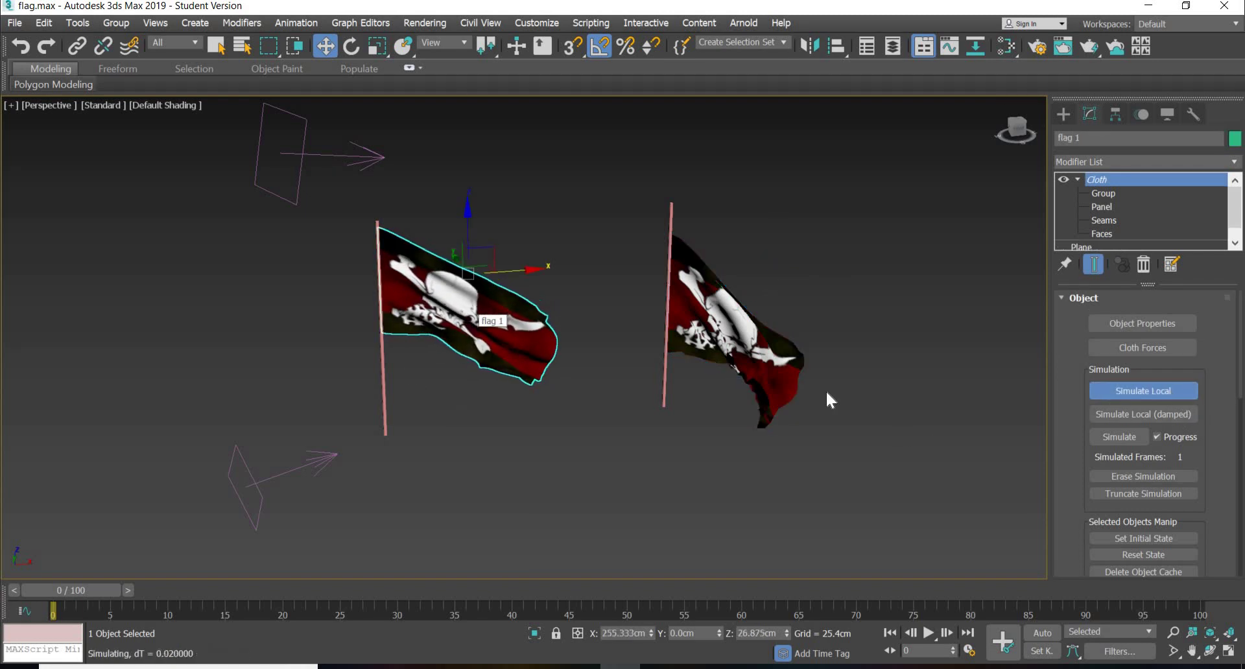
pyautogui.click(766, 363)
pyautogui.click(1178, 395)
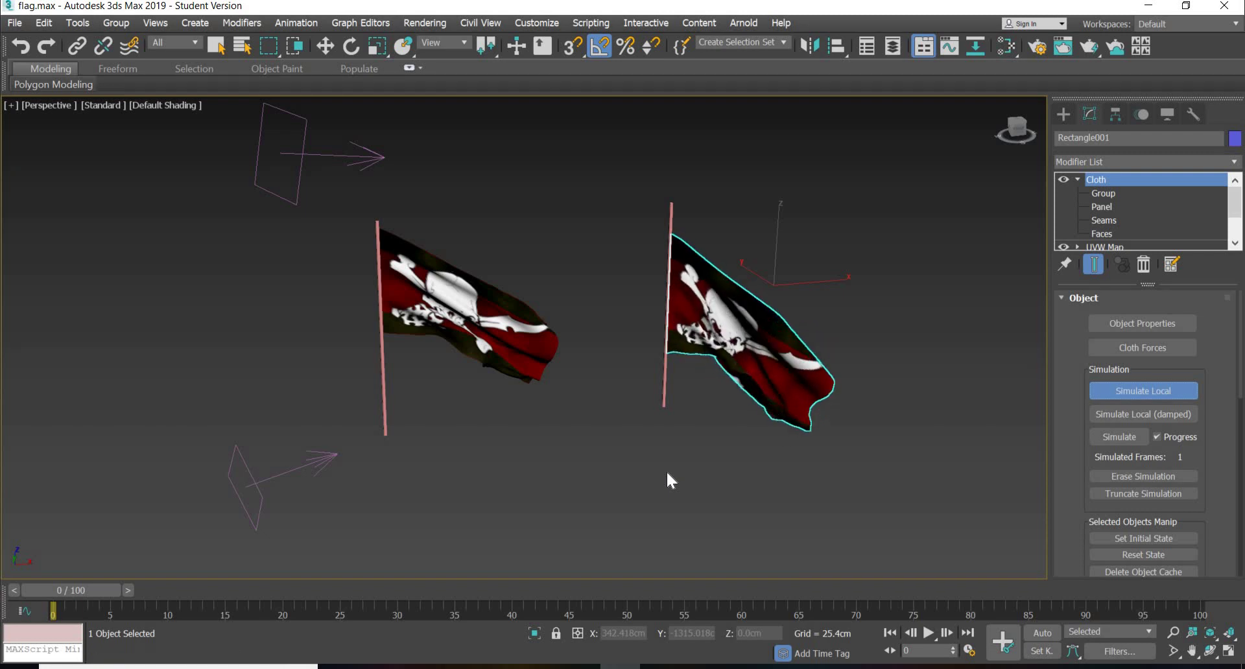
pyautogui.click(1145, 393)
pyautogui.press('w')
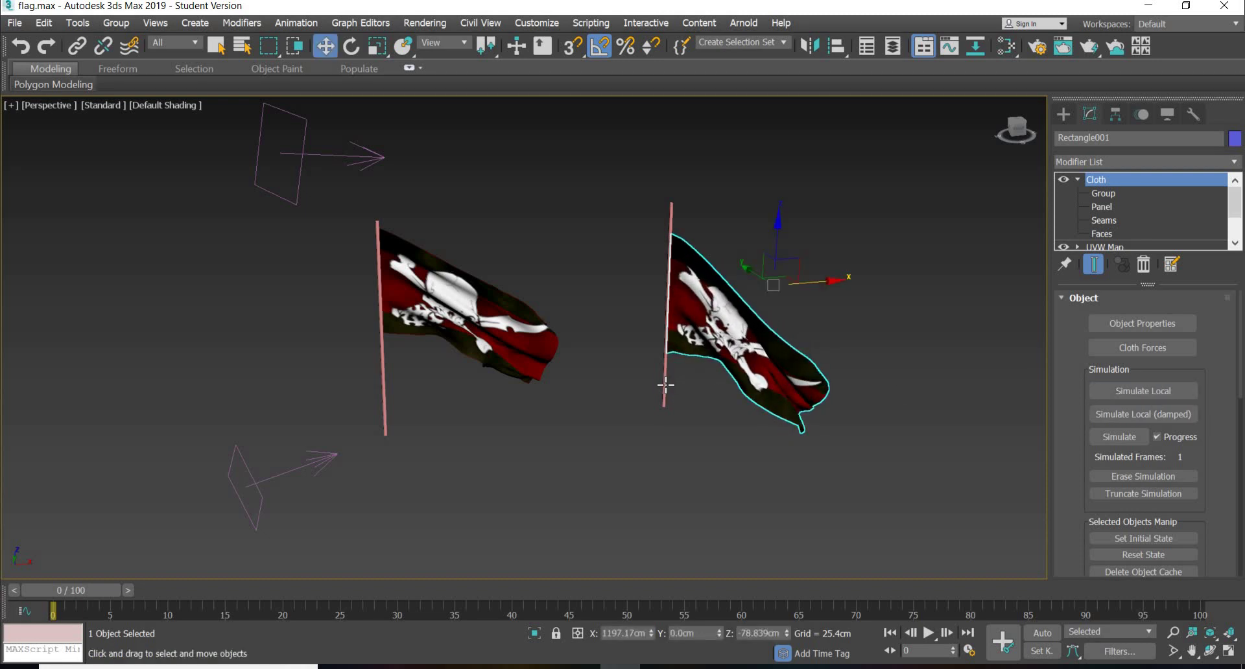
pyautogui.click(665, 385)
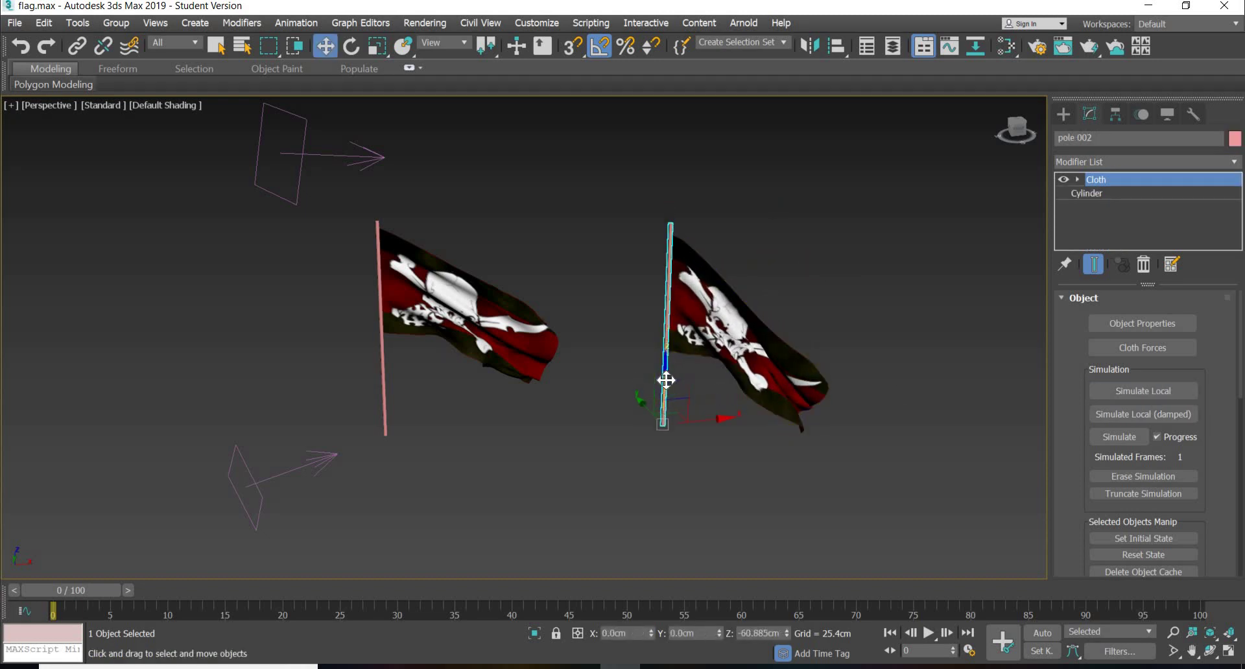
# Step: Save the flag scene and reset 3ds Max to a new empty scene
pyautogui.click(586, 458)
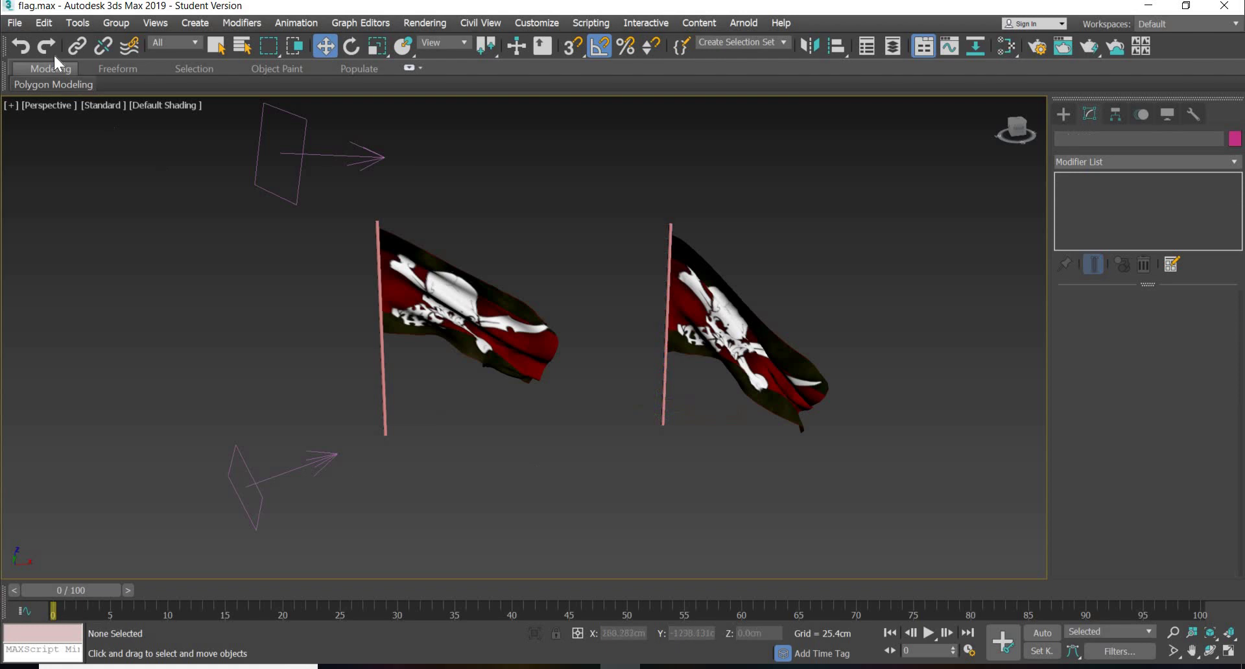
pyautogui.click(15, 24)
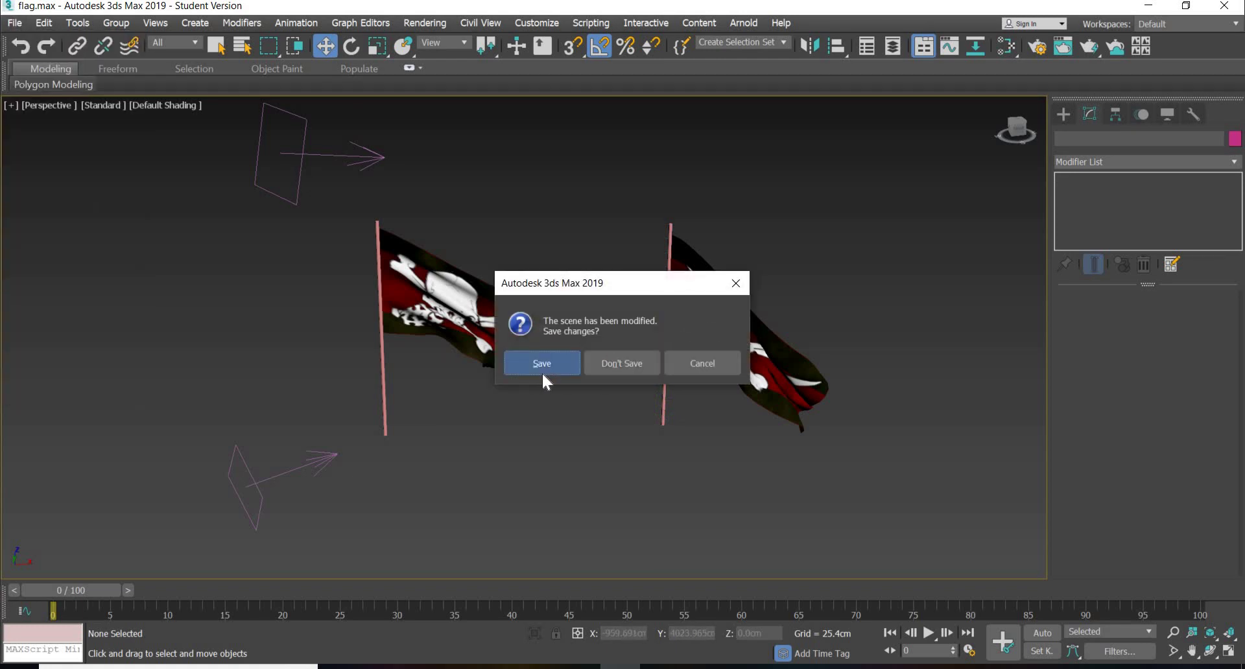
pyautogui.click(543, 373)
pyautogui.click(577, 367)
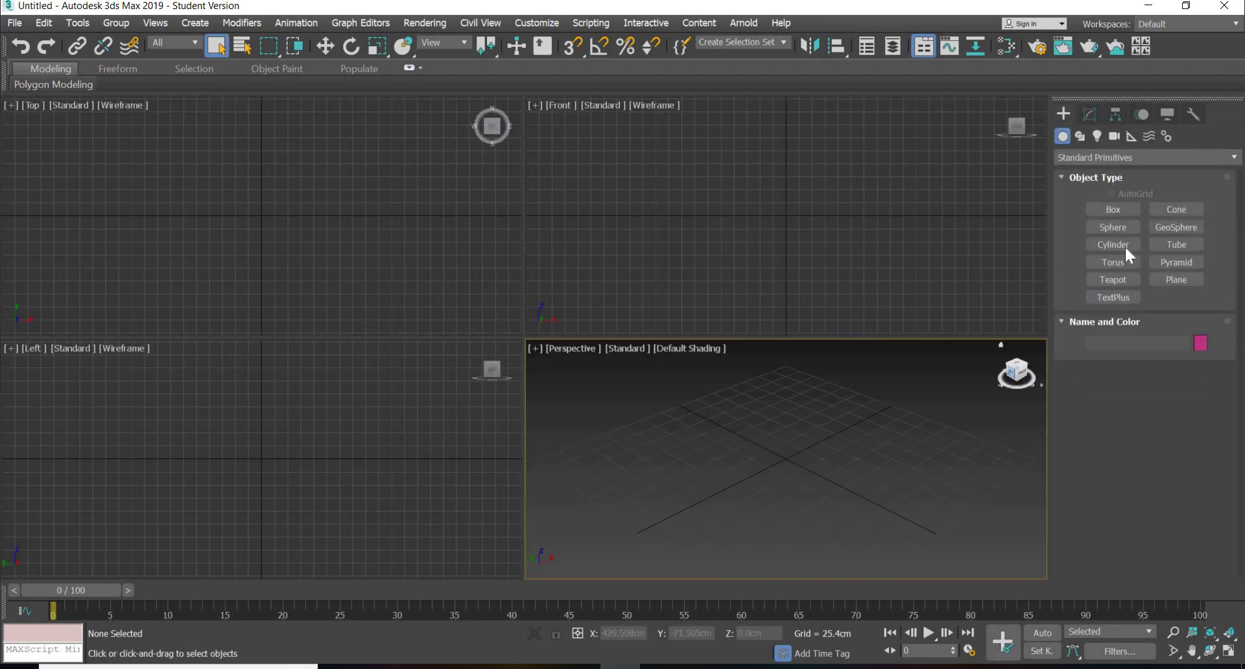
# Step: Create a cylinder pole in the Top view with radius 5cm and height 300
pyautogui.click(1126, 249)
pyautogui.moveTo(262, 219)
pyautogui.mouseDown()
pyautogui.moveTo(266, 230)
pyautogui.moveTo(262, 219)
pyautogui.mouseUp()
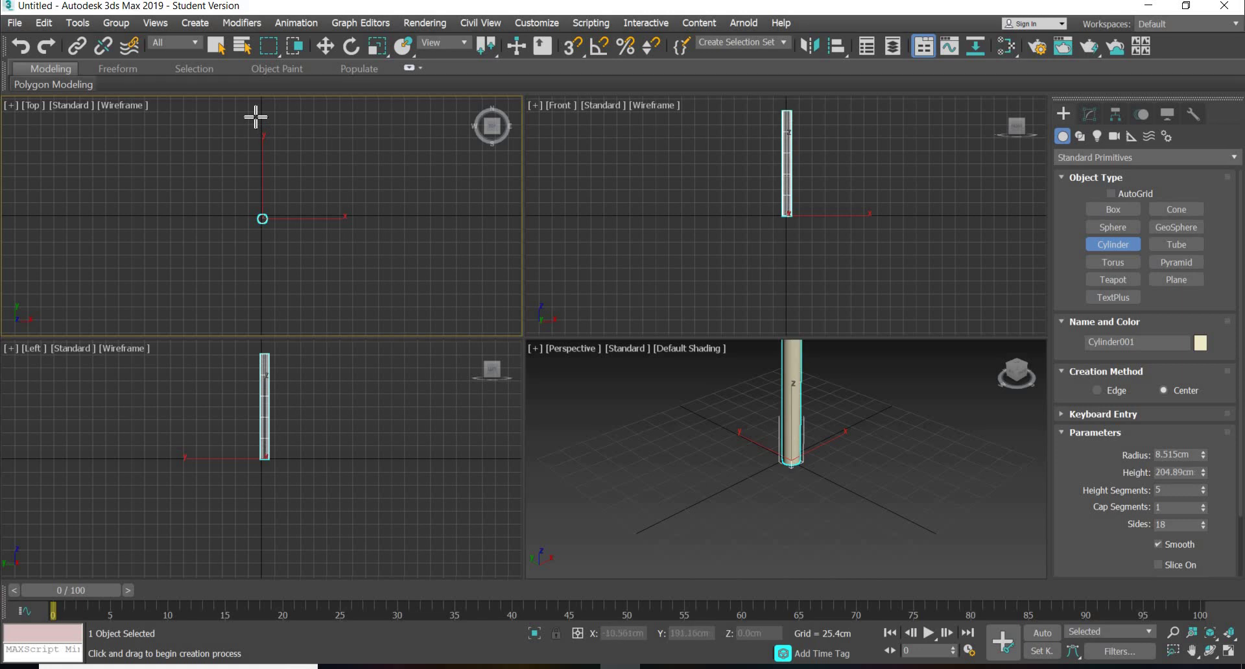
pyautogui.click(325, 46)
pyautogui.moveTo(790, 219); pyautogui.dragTo(761, 314, button='middle')
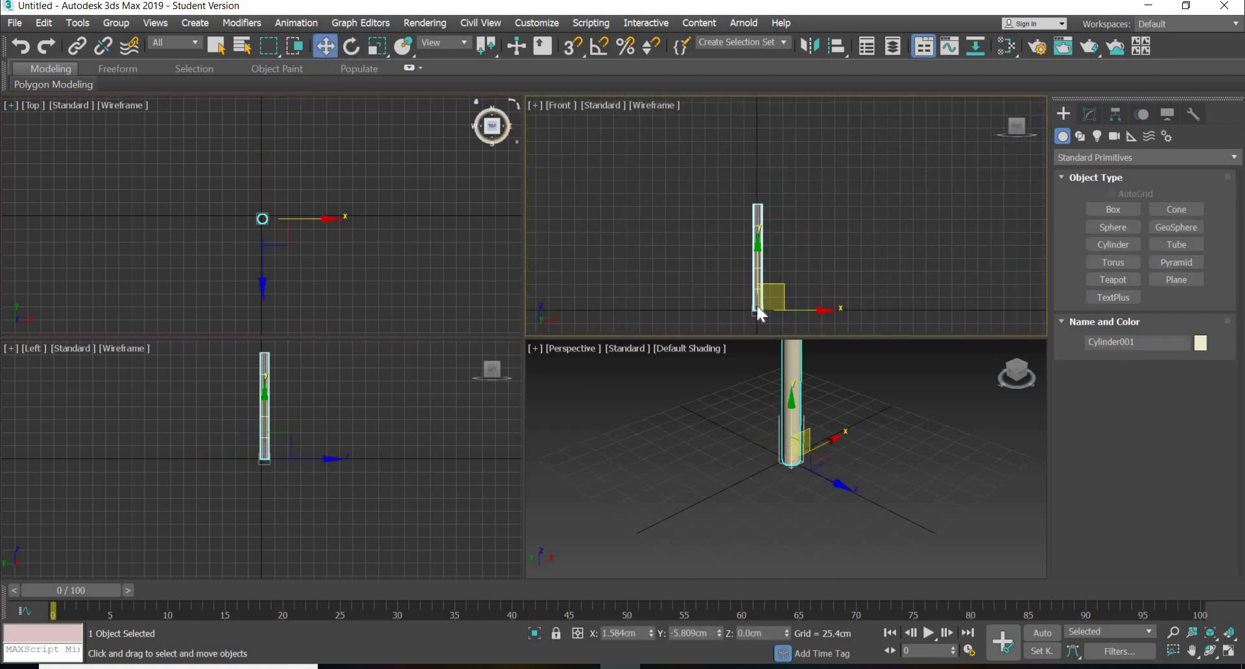
pyautogui.click(1097, 118)
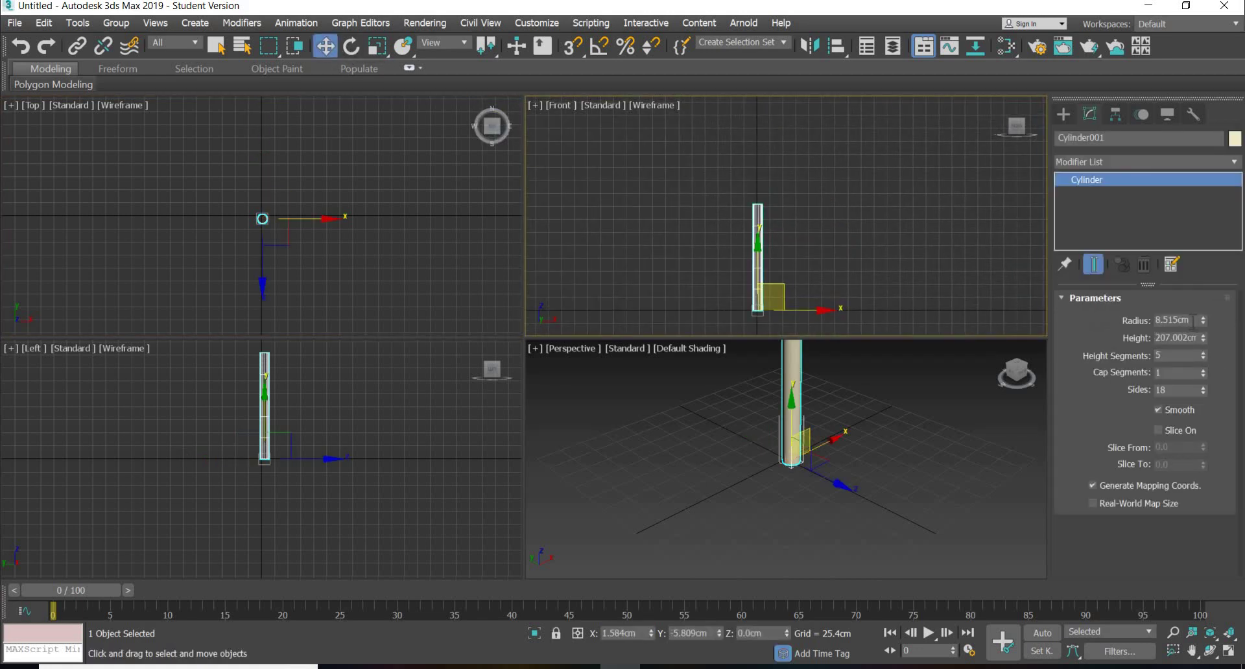
pyautogui.write('5')
pyautogui.press('Return')
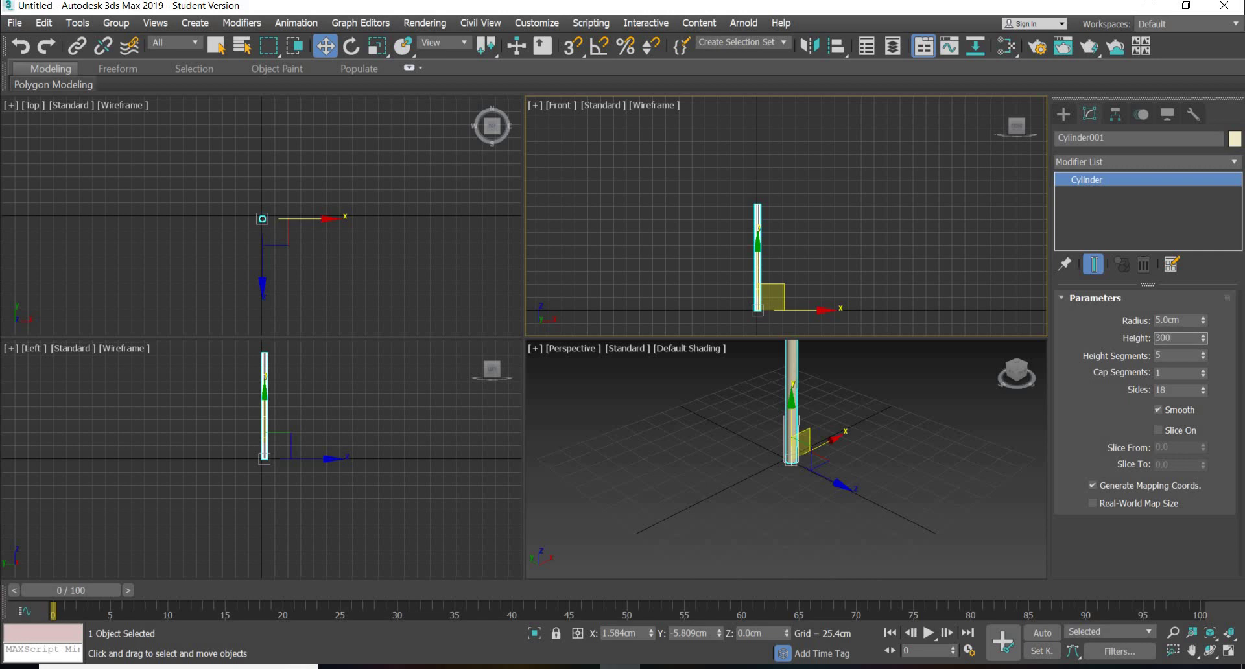
pyautogui.click(1065, 111)
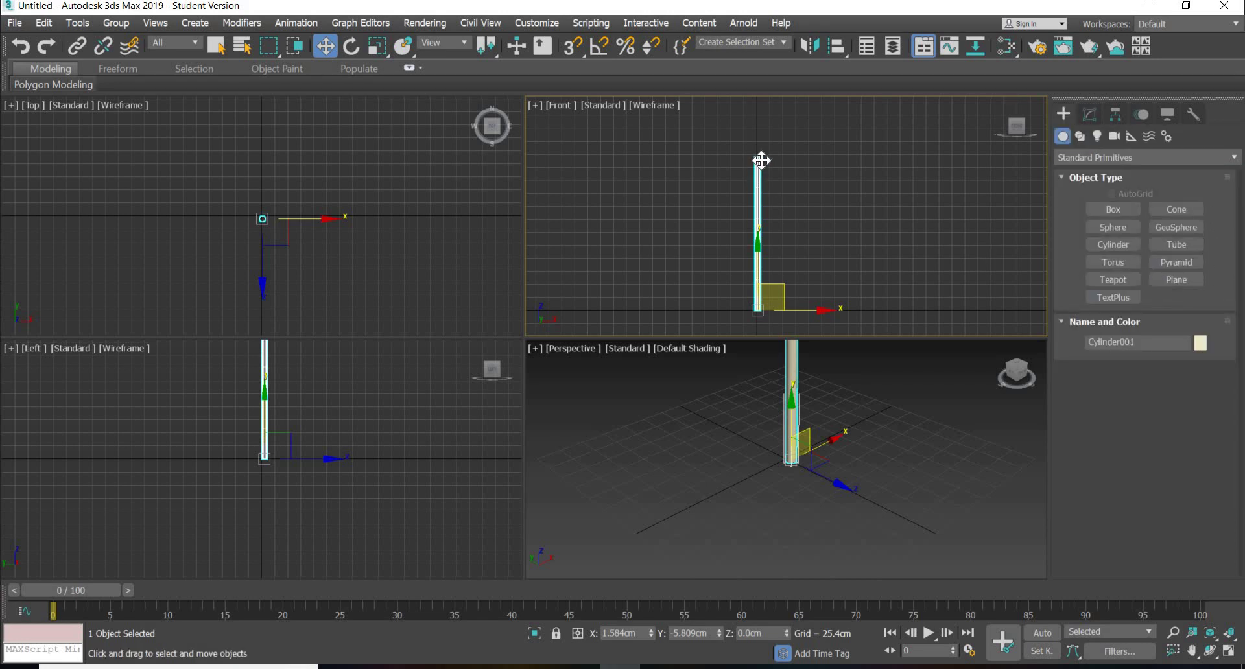
pyautogui.moveTo(920, 216); pyautogui.dragTo(1055, 252)
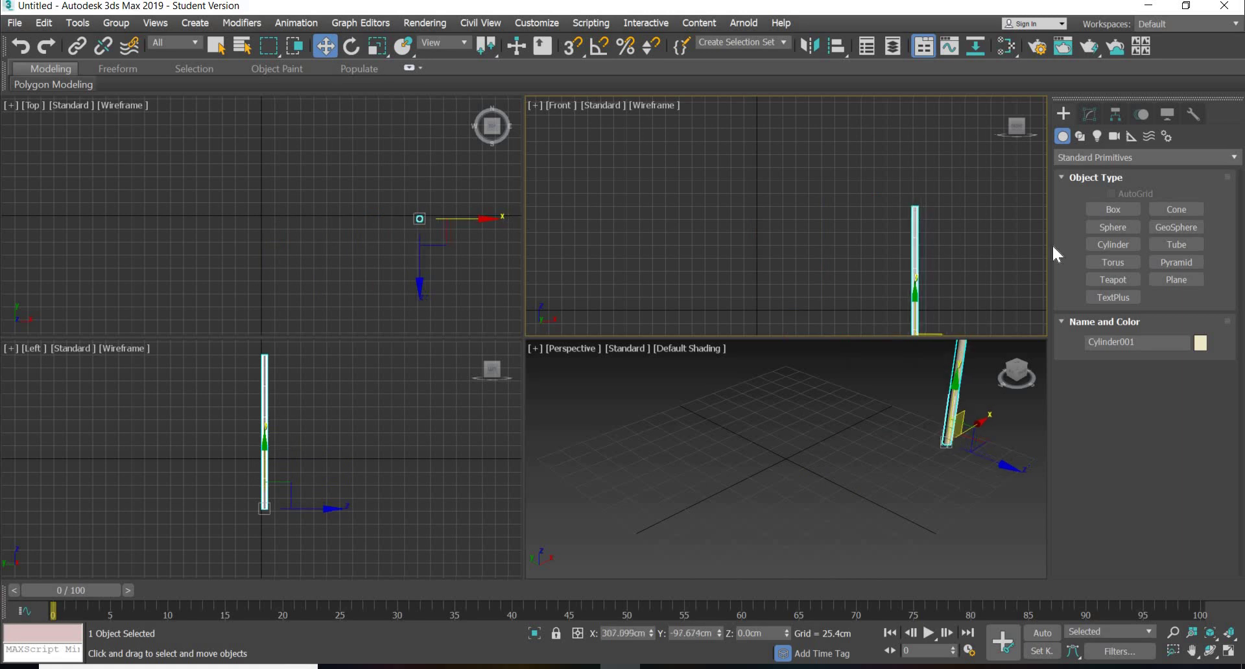
# Step: Cancel the pole move and draw a flag plane in the Front view, nudged against the pole
pyautogui.rightClick(1054, 252)
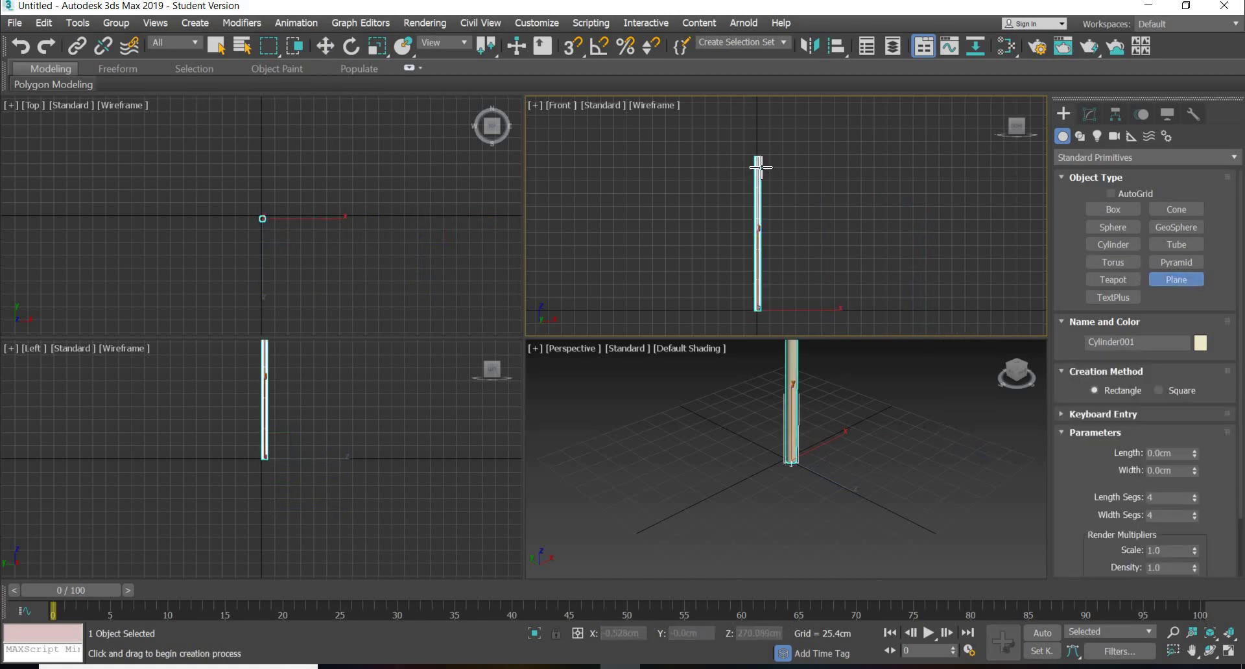
pyautogui.moveTo(760, 166); pyautogui.dragTo(901, 247)
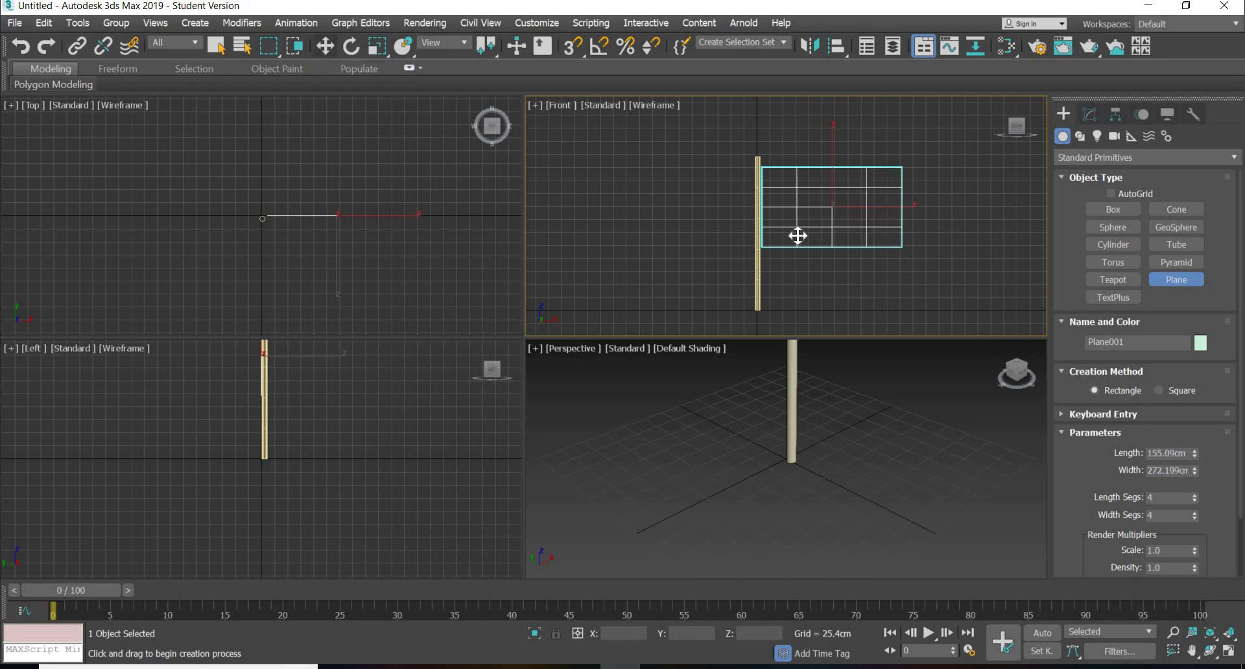
pyautogui.press('w')
pyautogui.scroll(4, 798, 235)
pyautogui.moveTo(911, 183); pyautogui.dragTo(905, 182)
# Step: Set the plane's length and width segments to 40 each
pyautogui.click(1091, 116)
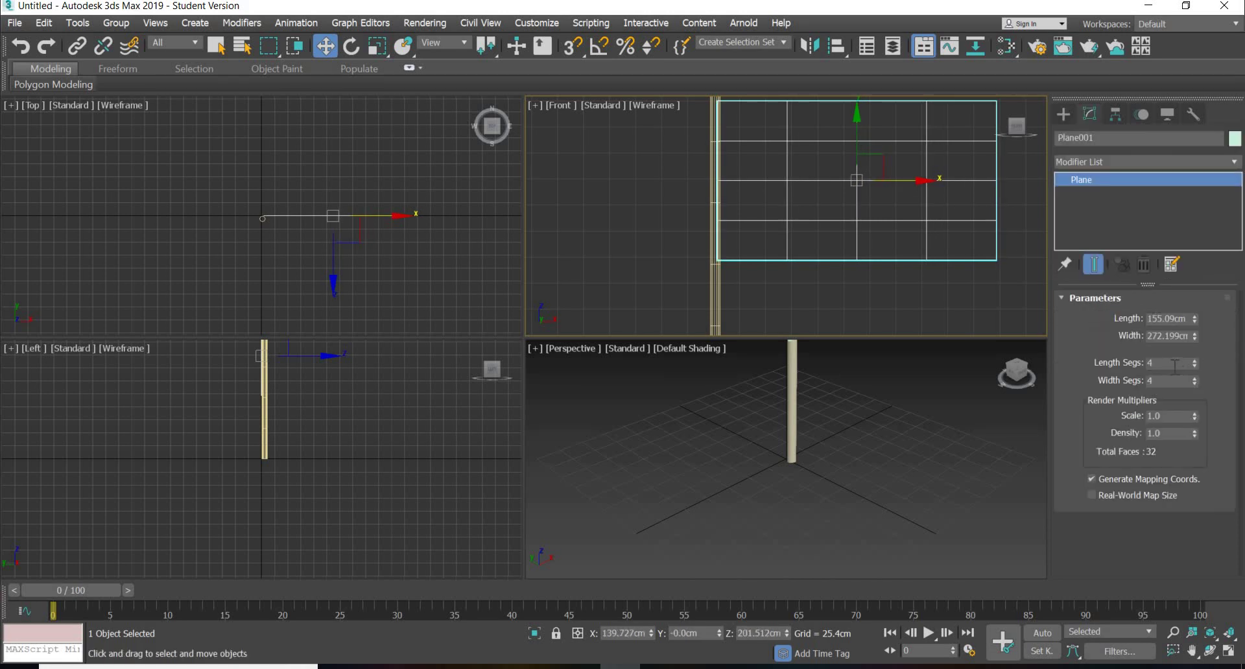
pyautogui.write('0')
pyautogui.press('Tab')
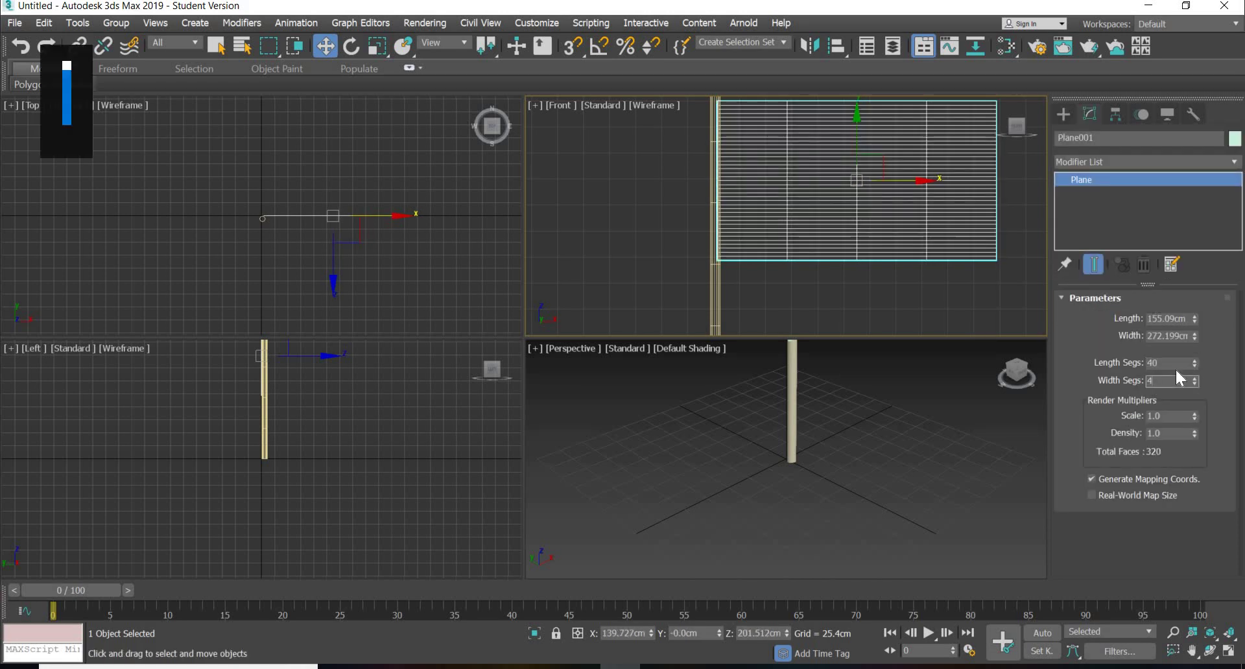
pyautogui.press('Tab')
pyautogui.moveTo(633, 274); pyautogui.dragTo(602, 305, button='middle')
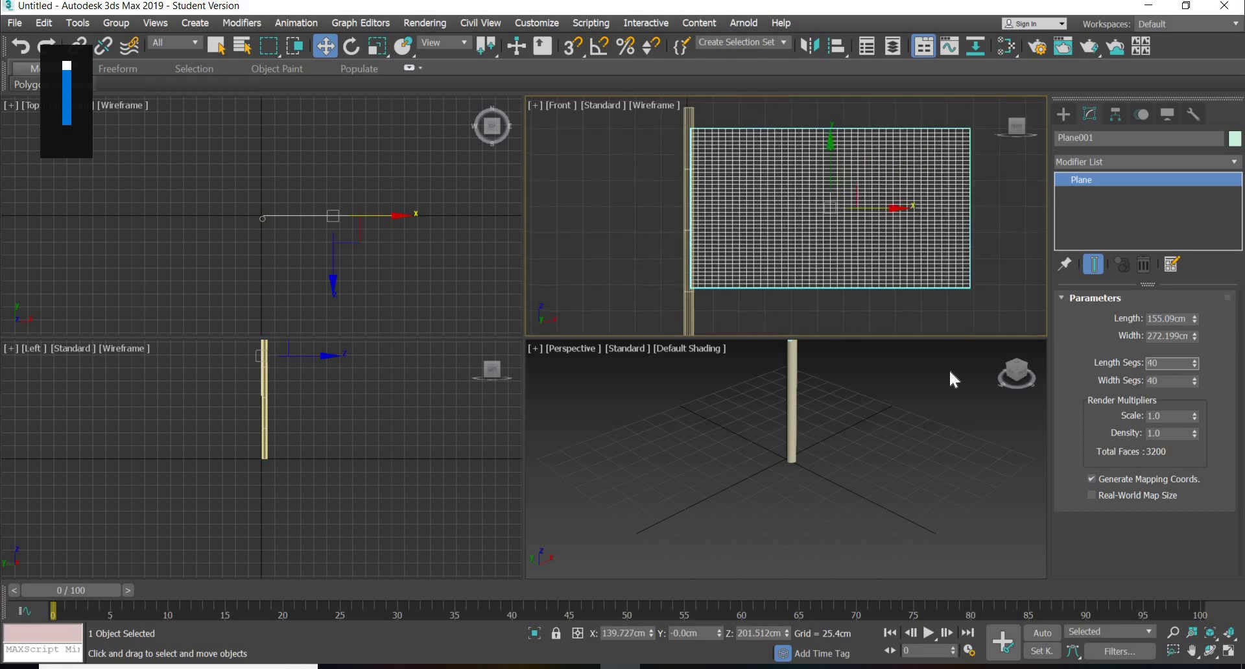
pyautogui.click(1230, 654)
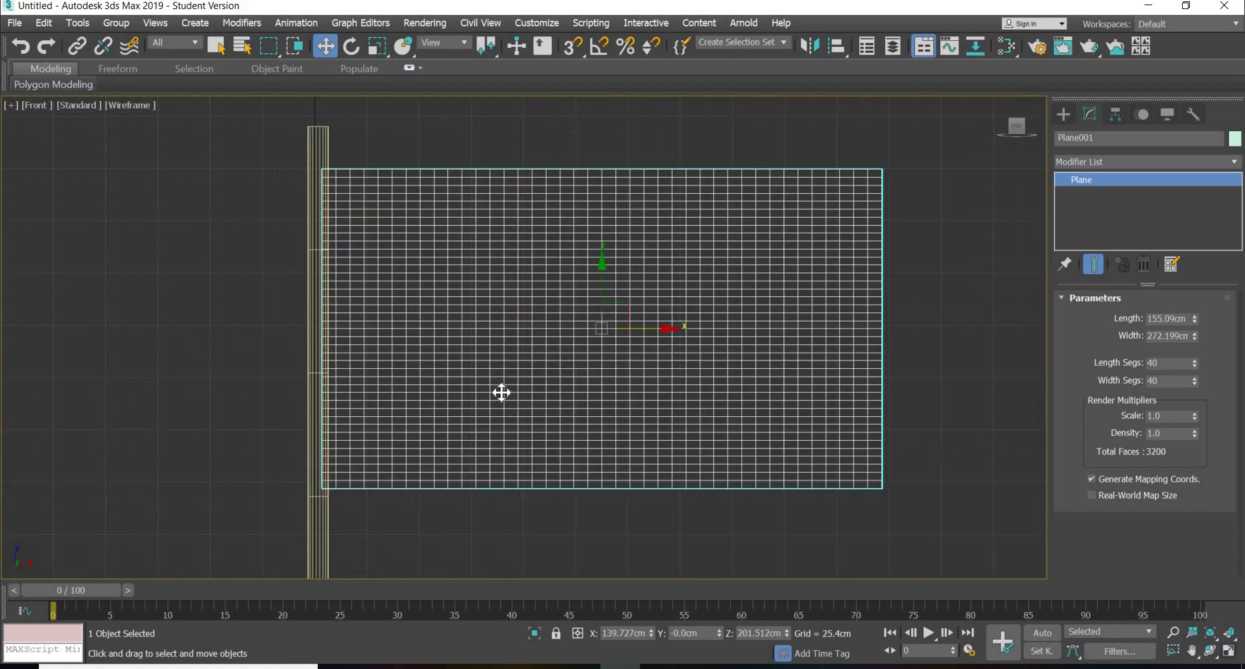
pyautogui.moveTo(476, 241); pyautogui.dragTo(314, 164, button='middle')
pyautogui.scroll(-3, 437, 414)
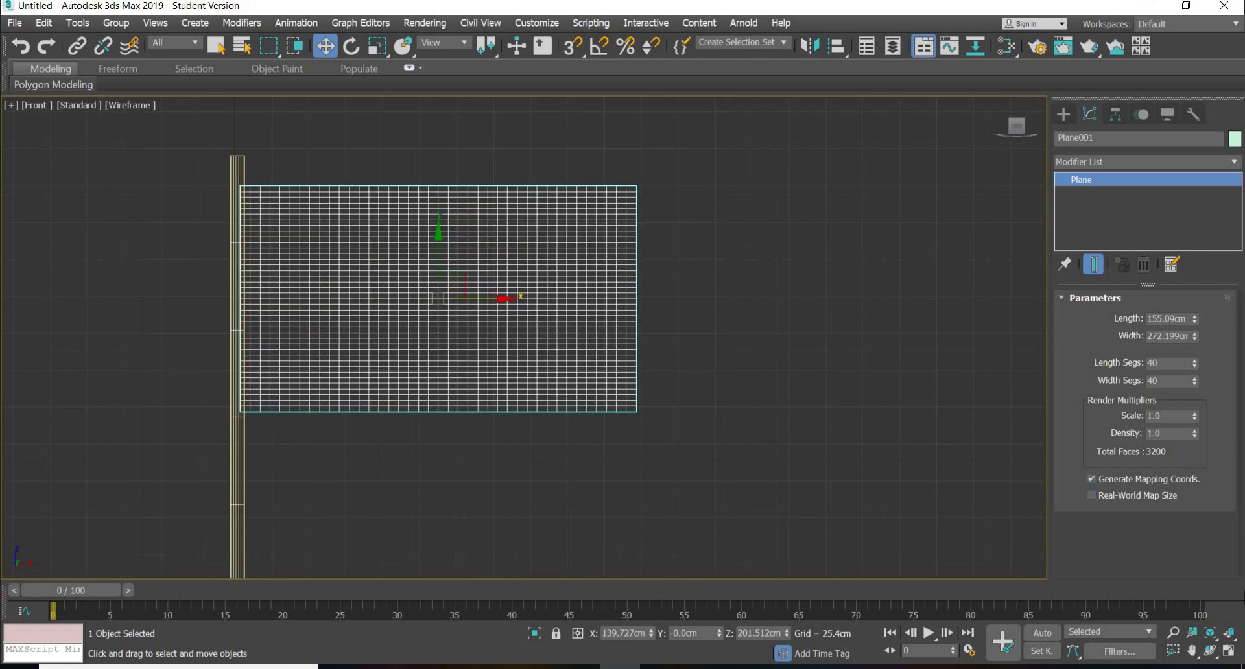
pyautogui.click(1228, 651)
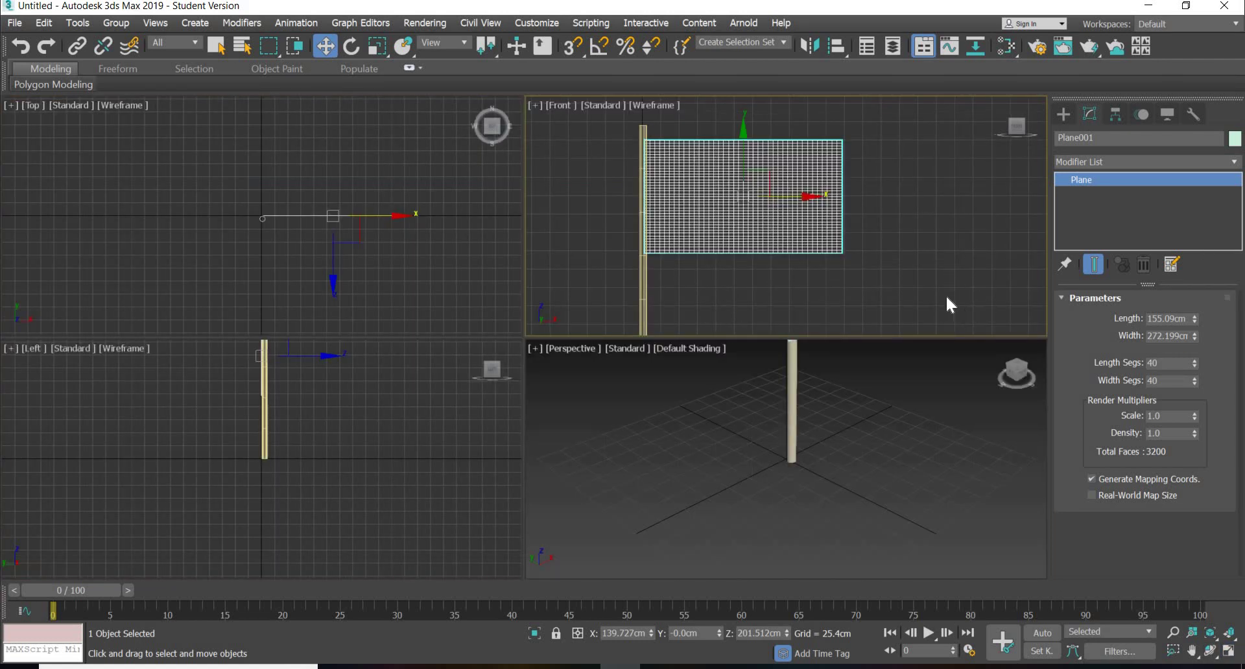
# Step: Add a Cloth modifier to Plane001 from the Modifier List
pyautogui.click(1154, 161)
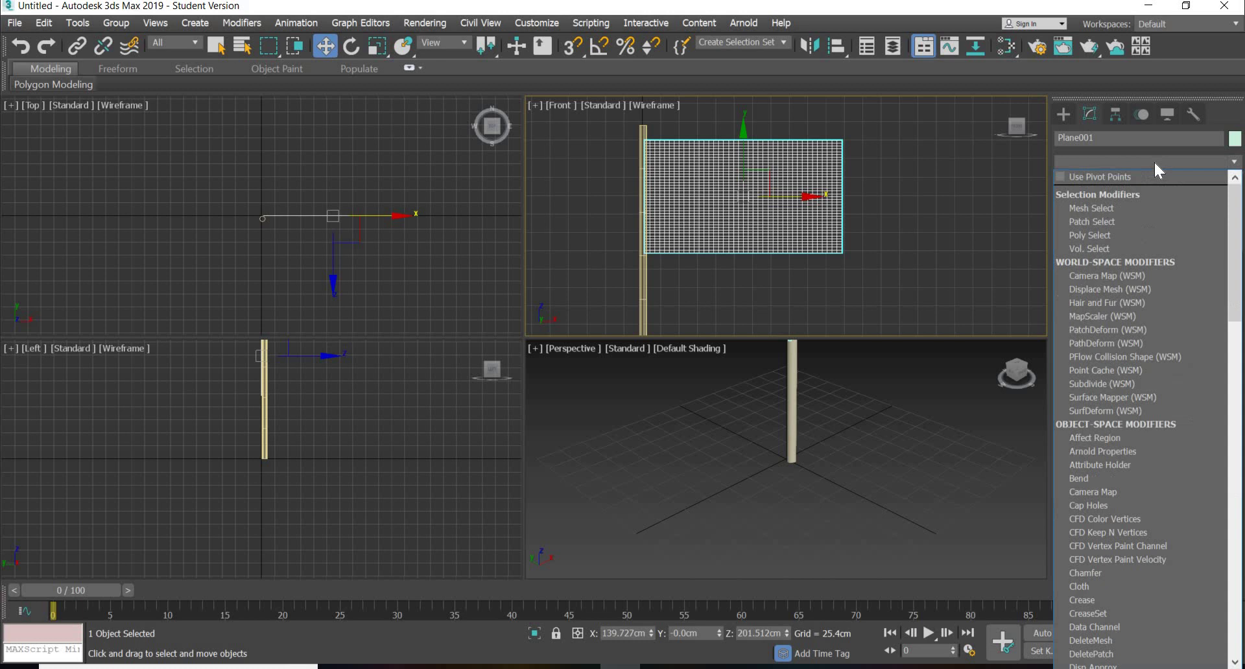
pyautogui.scroll(-3, 1153, 161)
pyautogui.scroll(-8, 1154, 161)
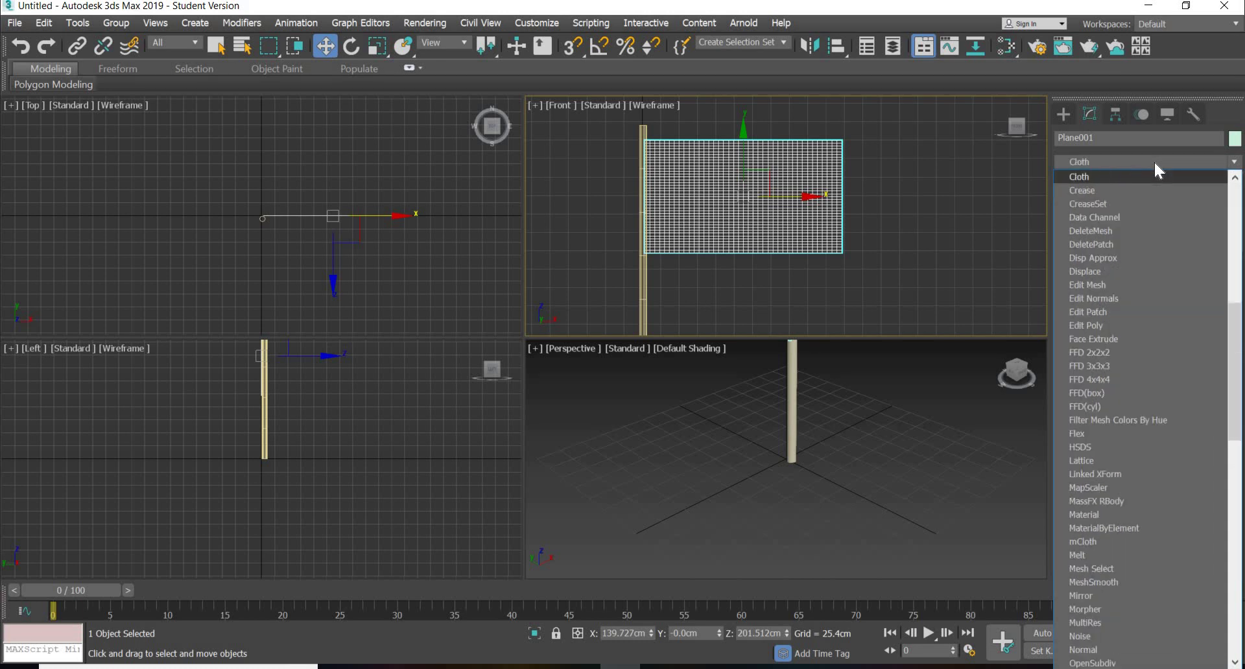
pyautogui.click(1115, 176)
pyautogui.scroll(3, 838, 489)
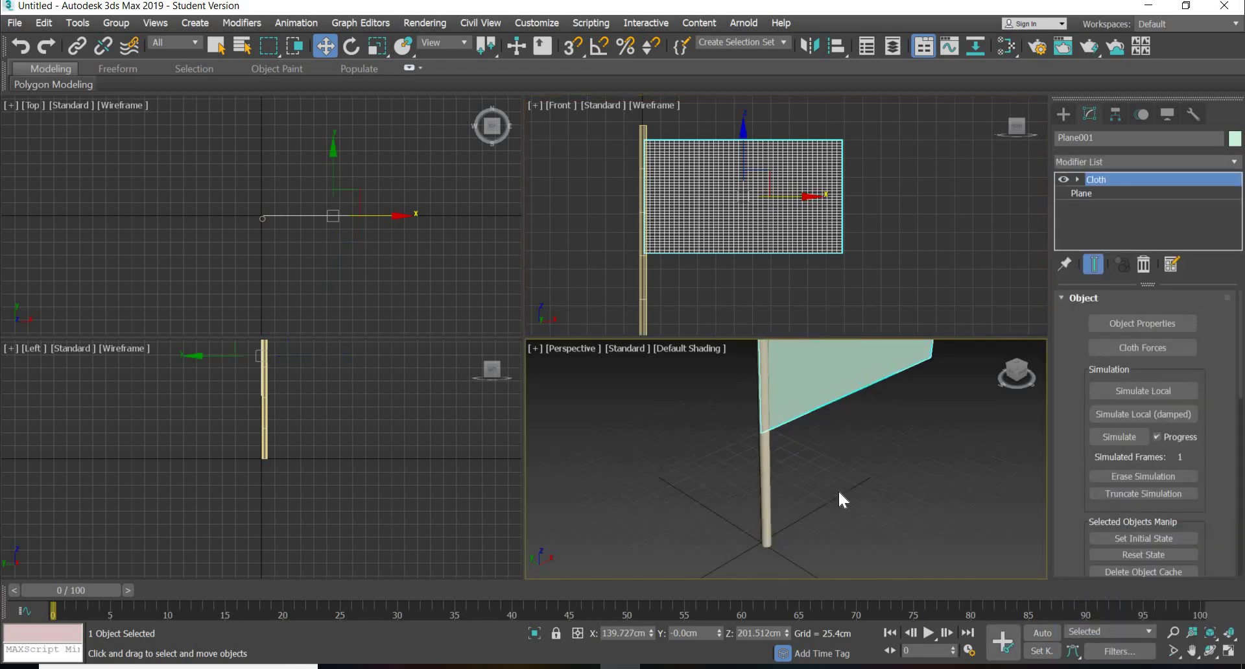
pyautogui.scroll(-3, 838, 489)
pyautogui.press('z')
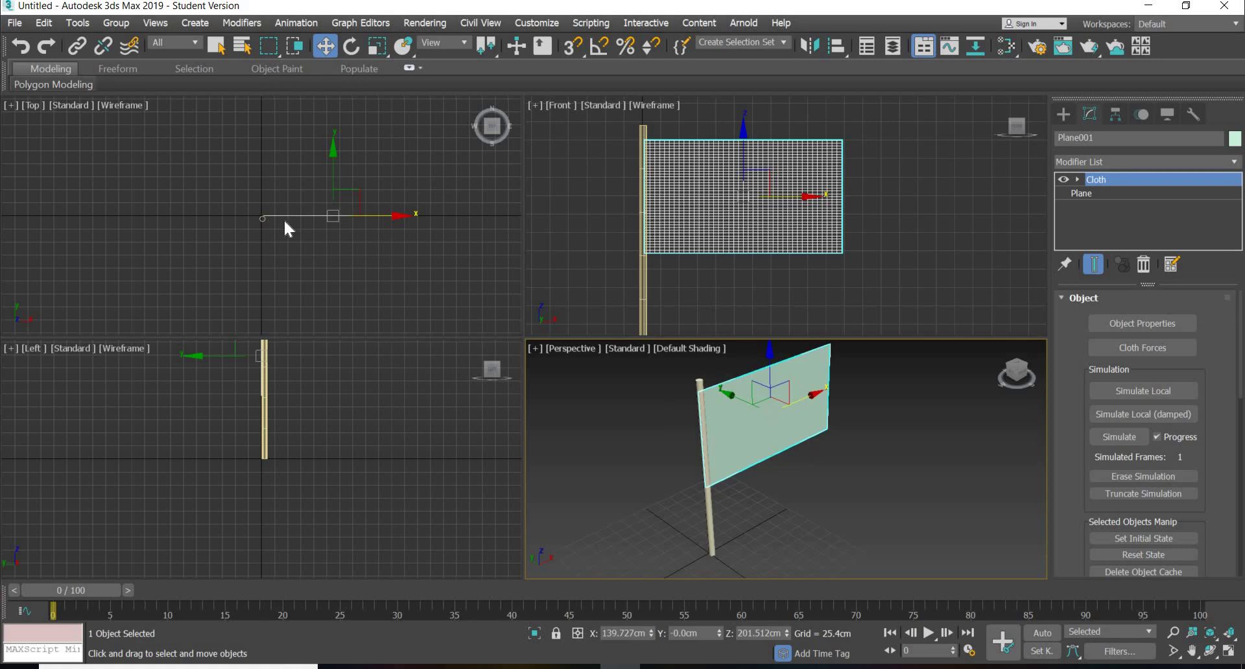
pyautogui.scroll(8, 287, 228)
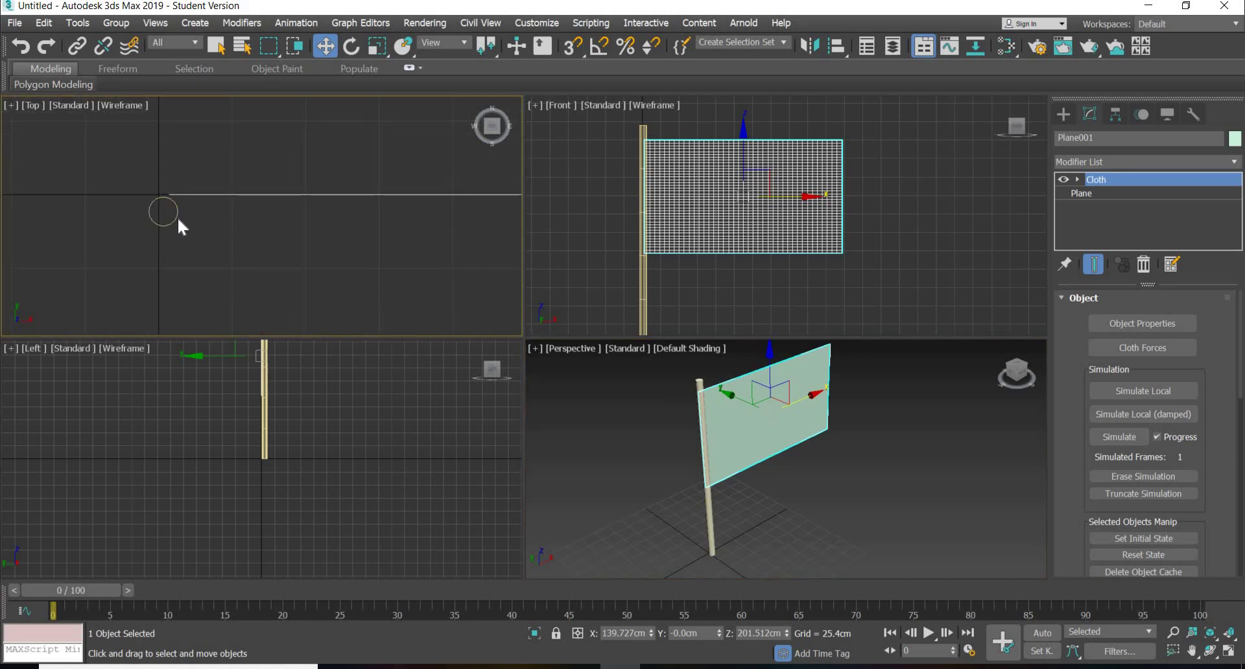
# Step: Zero the pole cylinder's X and Y position, then reselect the flag plane
pyautogui.click(177, 216)
pyautogui.click(175, 215)
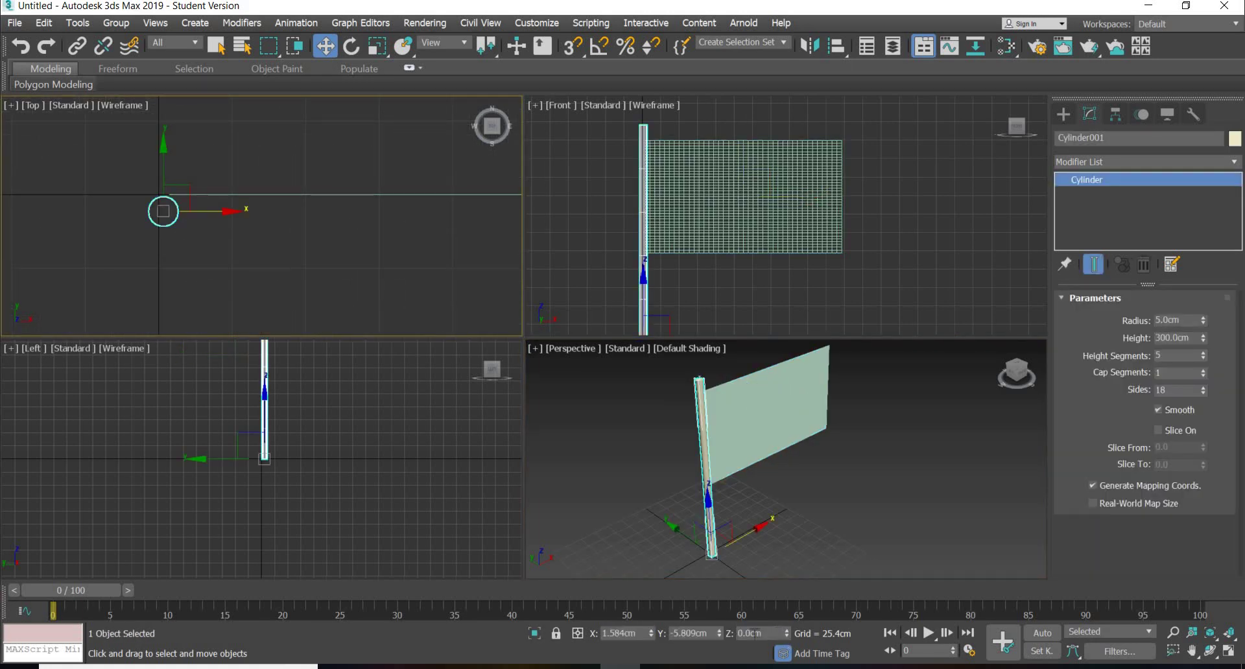
pyautogui.rightClick(719, 633)
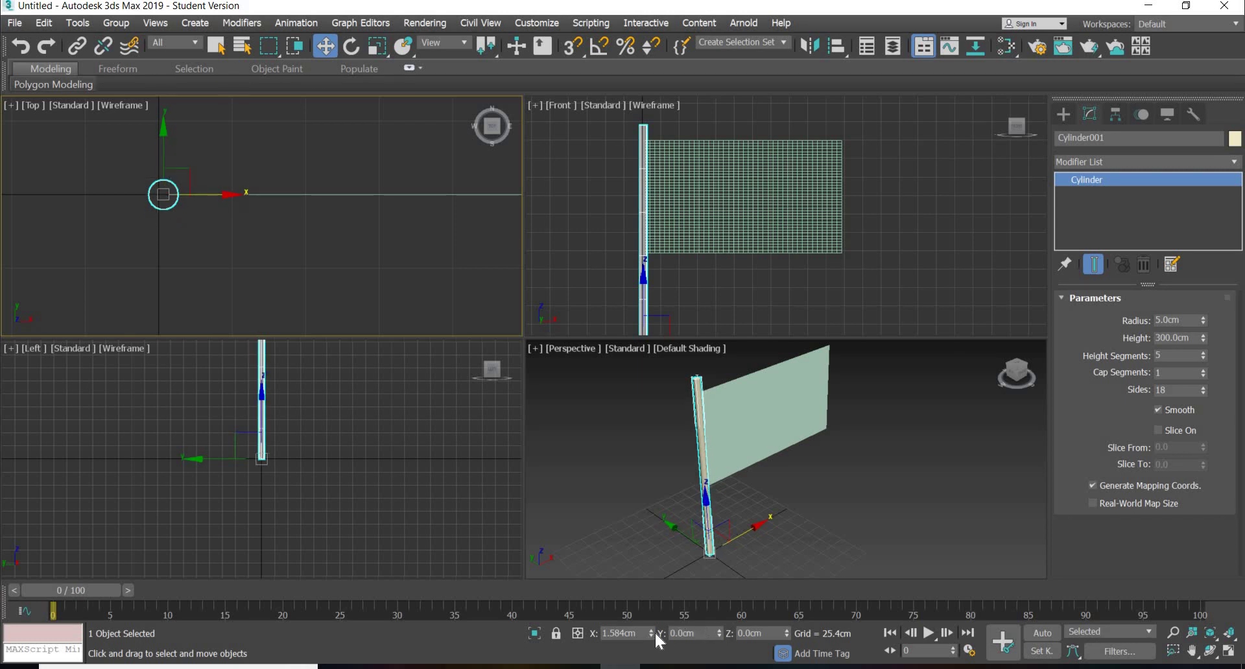
pyautogui.rightClick(652, 632)
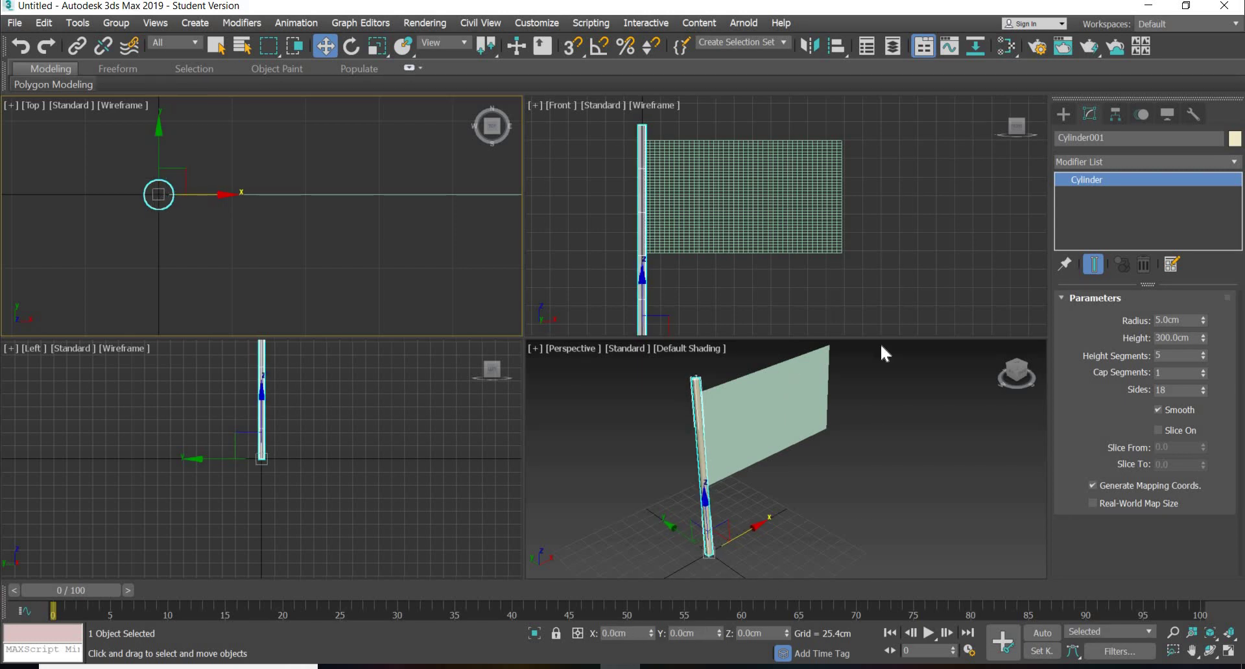
pyautogui.click(761, 259)
pyautogui.click(758, 253)
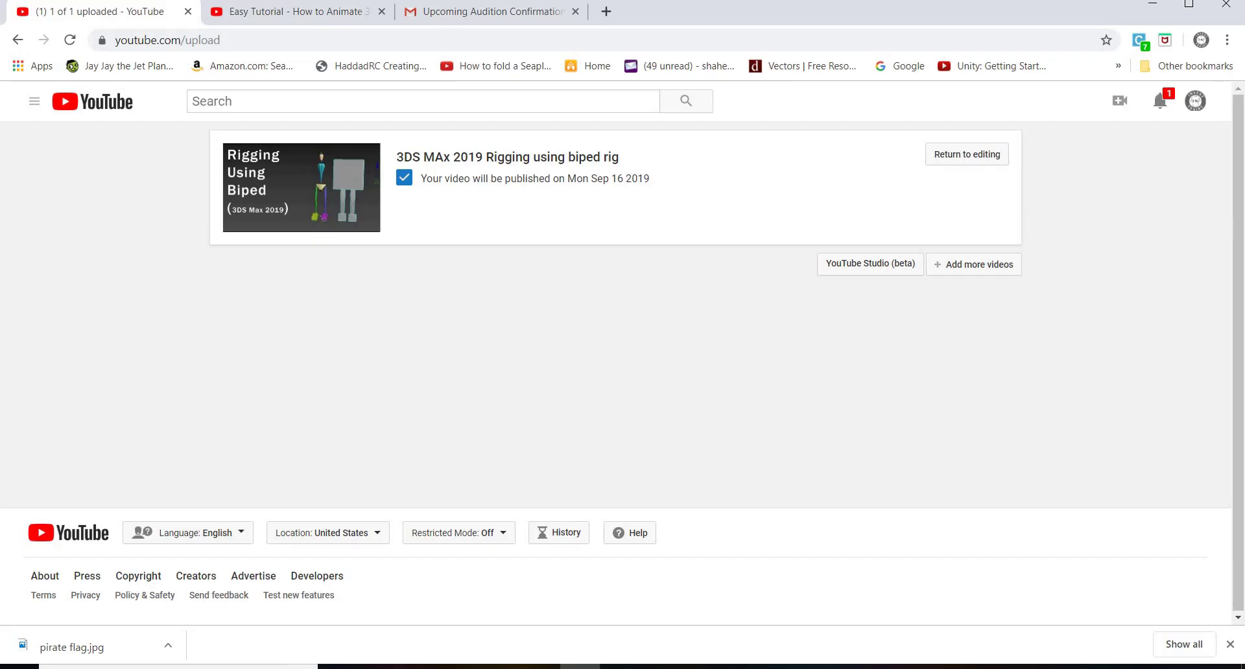
# Step: Search the web for 'pirate flag' in Chrome and show the Yahoo image results
pyautogui.click(273, 11)
pyautogui.hotkey('ctrl', 'shift', 'Tab')
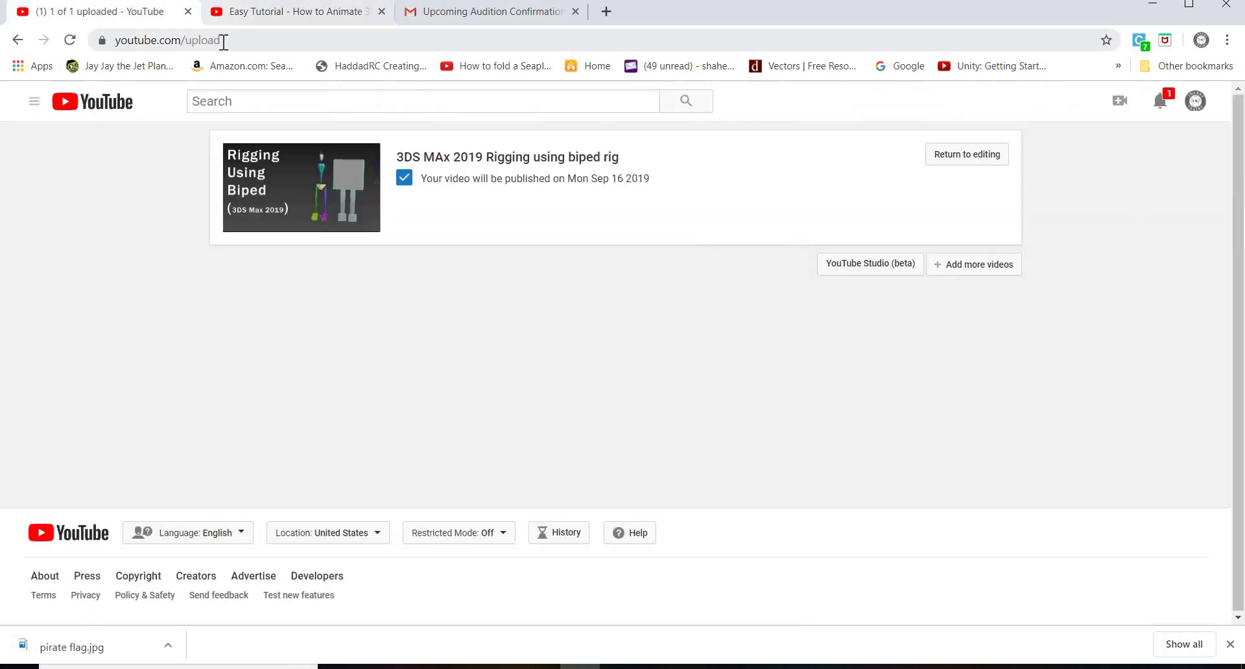
pyautogui.click(224, 41)
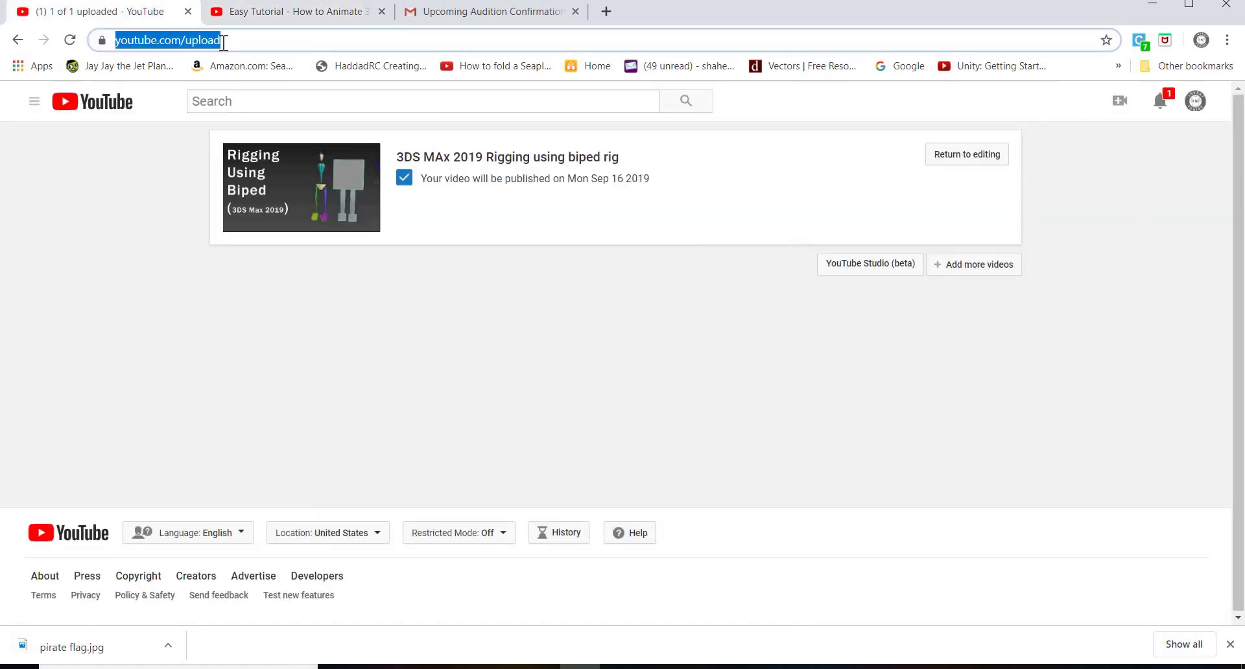
pyautogui.write('pirate fla')
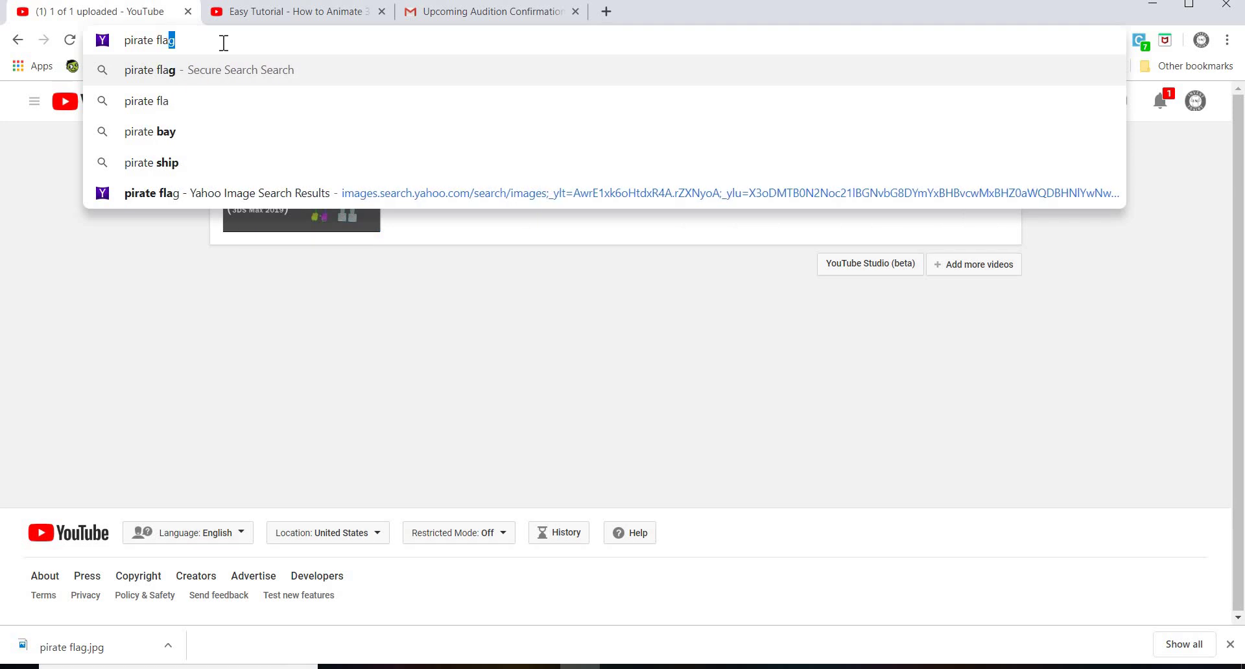
pyautogui.press('Return')
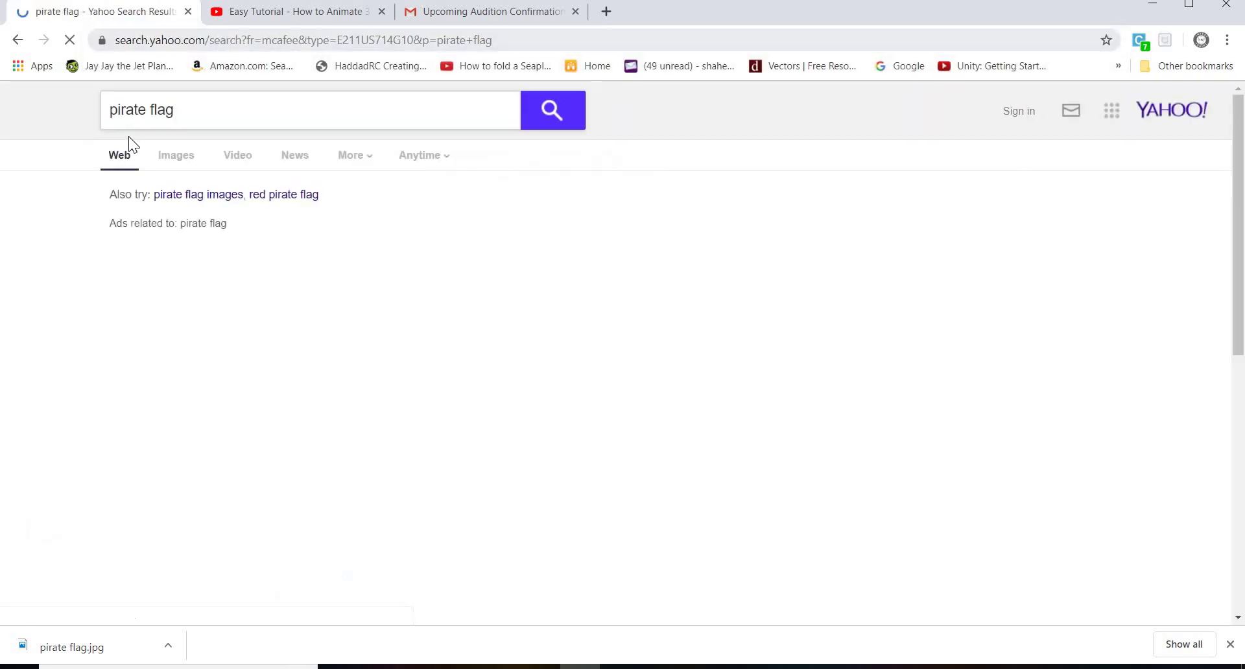
pyautogui.click(175, 160)
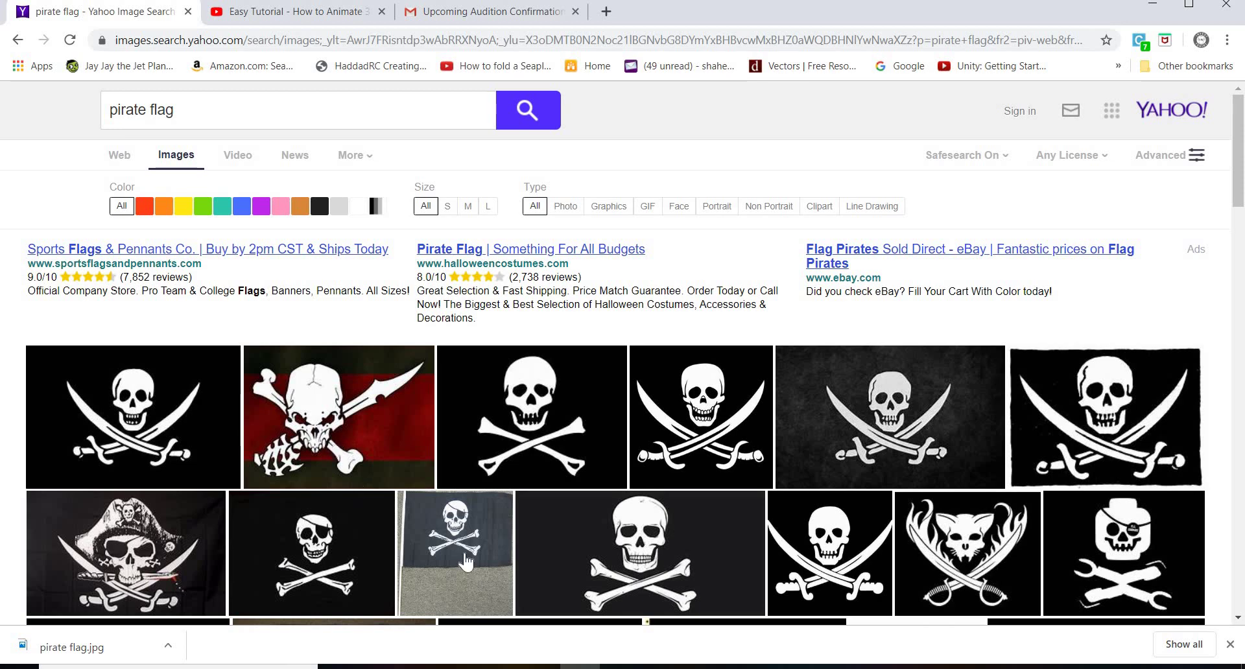
# Step: Create a Standard material in the Slate editor with pirate flag.jpg as its diffuse bitmap
pyautogui.hotkey('alt', 'Tab')
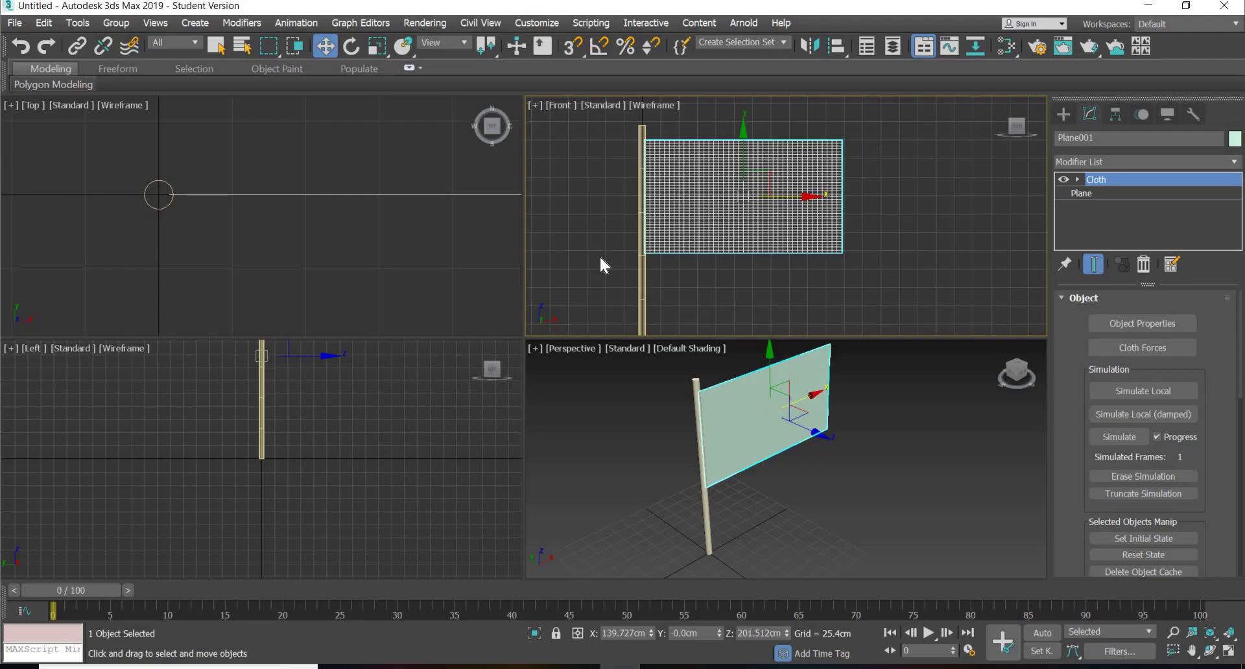
pyautogui.press('m')
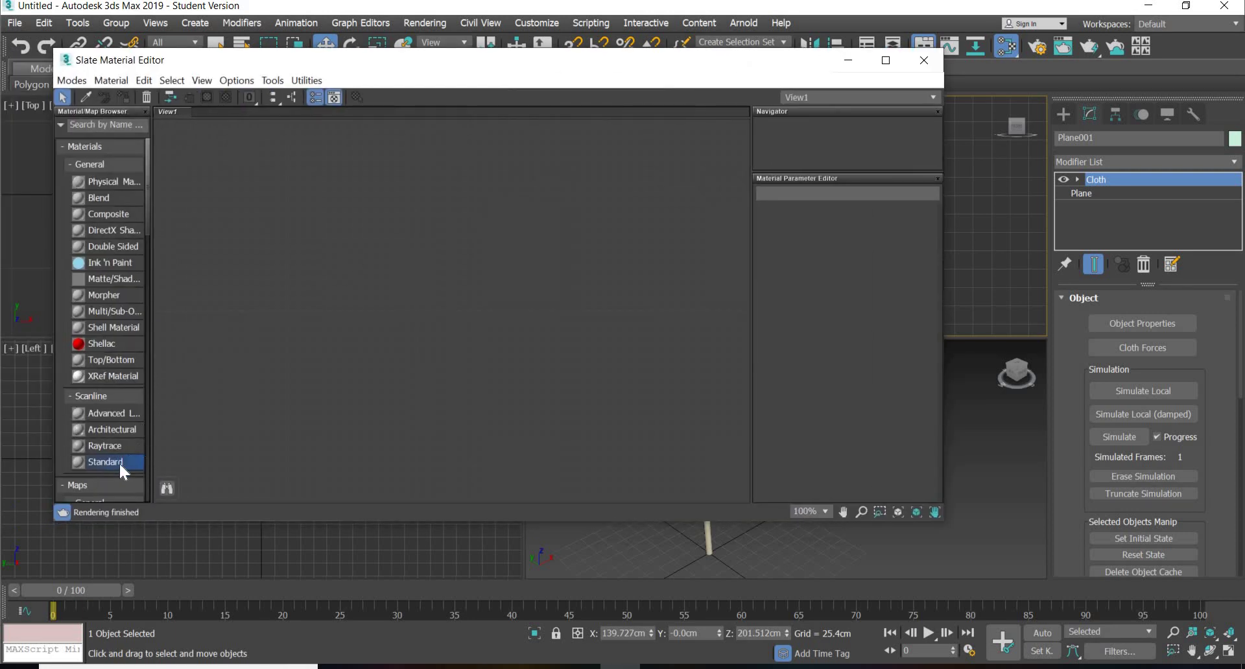
pyautogui.moveTo(609, 254); pyautogui.dragTo(370, 231)
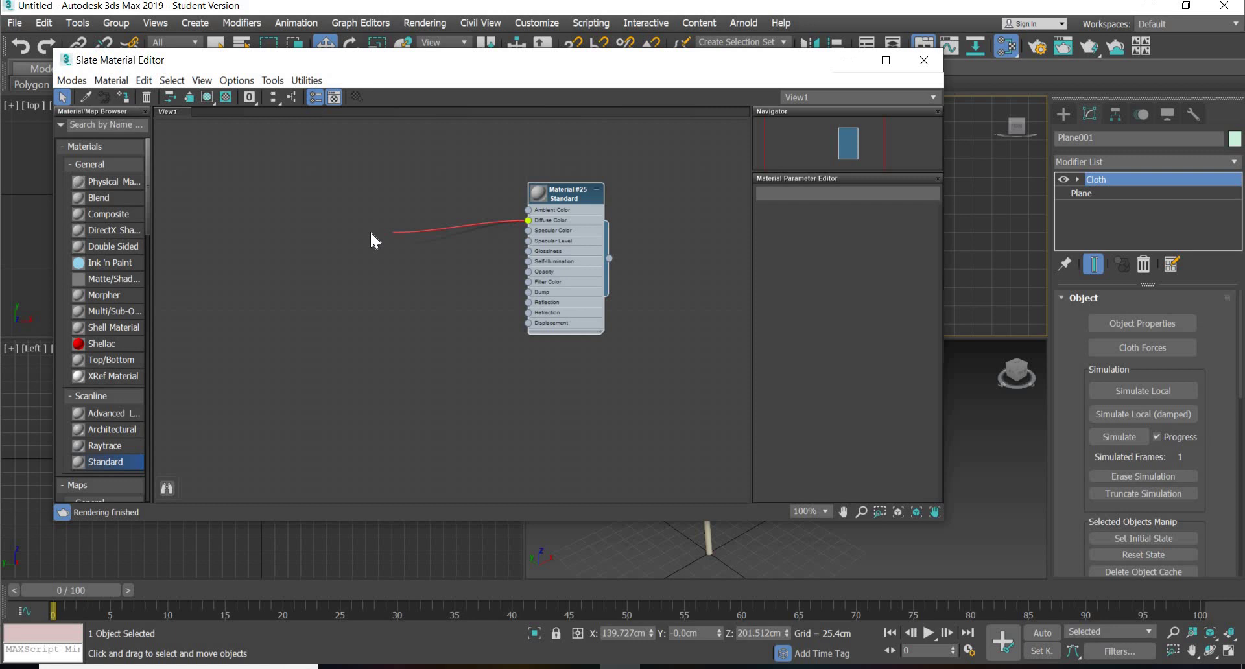
pyautogui.moveTo(445, 246)
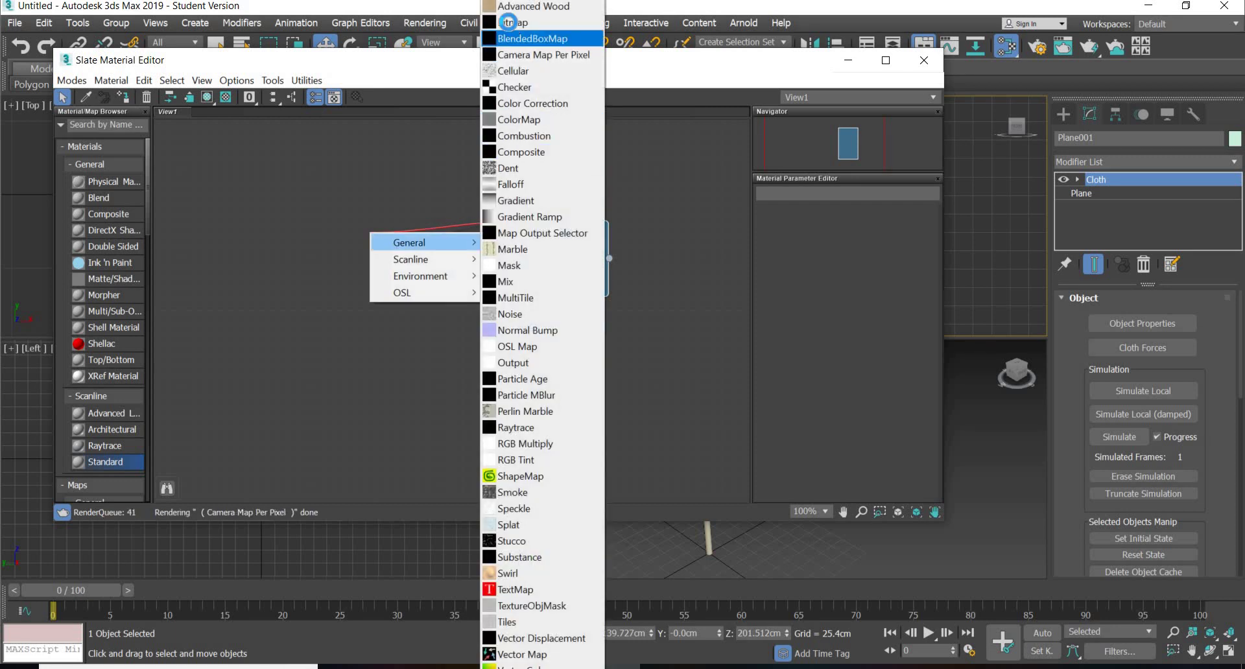
pyautogui.click(532, 22)
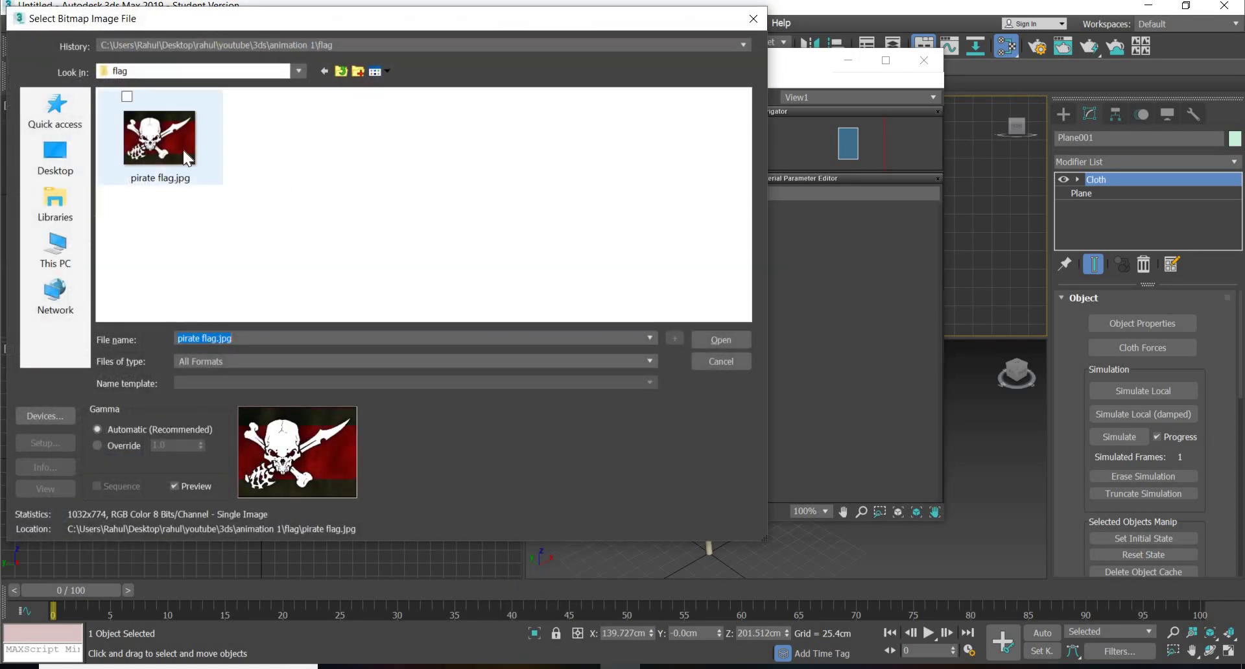
pyautogui.press('Return')
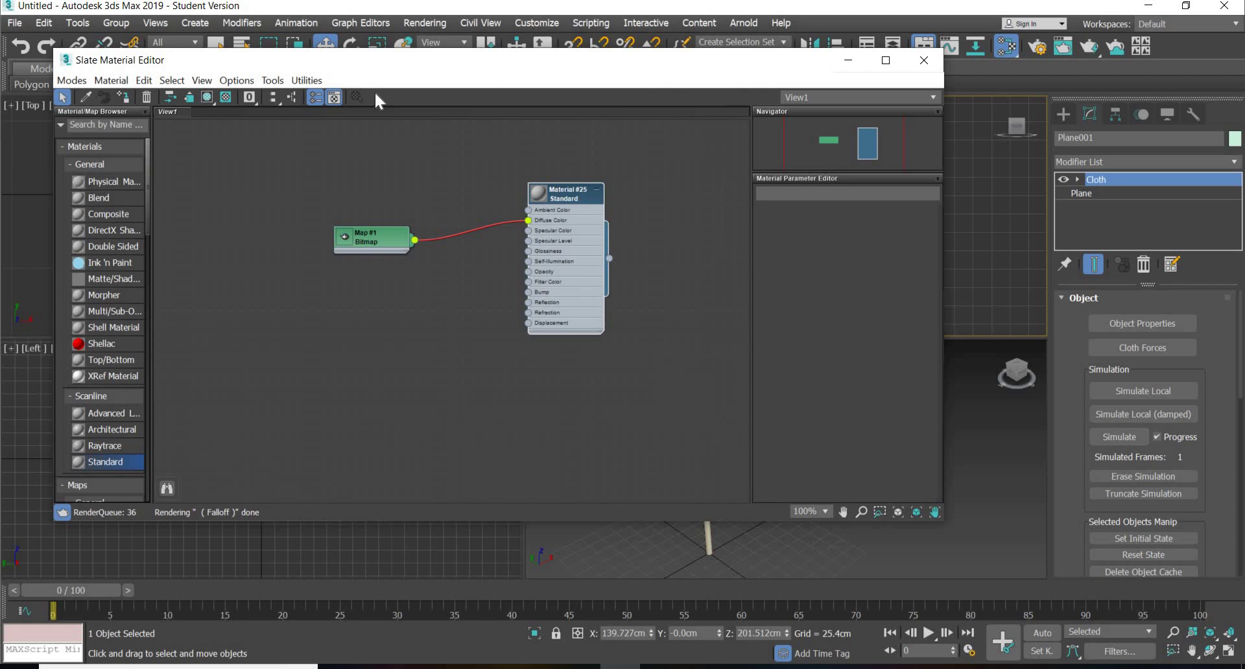
# Step: Assign Material #25 to the flag plane and show its texture in the viewport
pyautogui.moveTo(375, 90); pyautogui.dragTo(78, 116)
pyautogui.rightClick(283, 221)
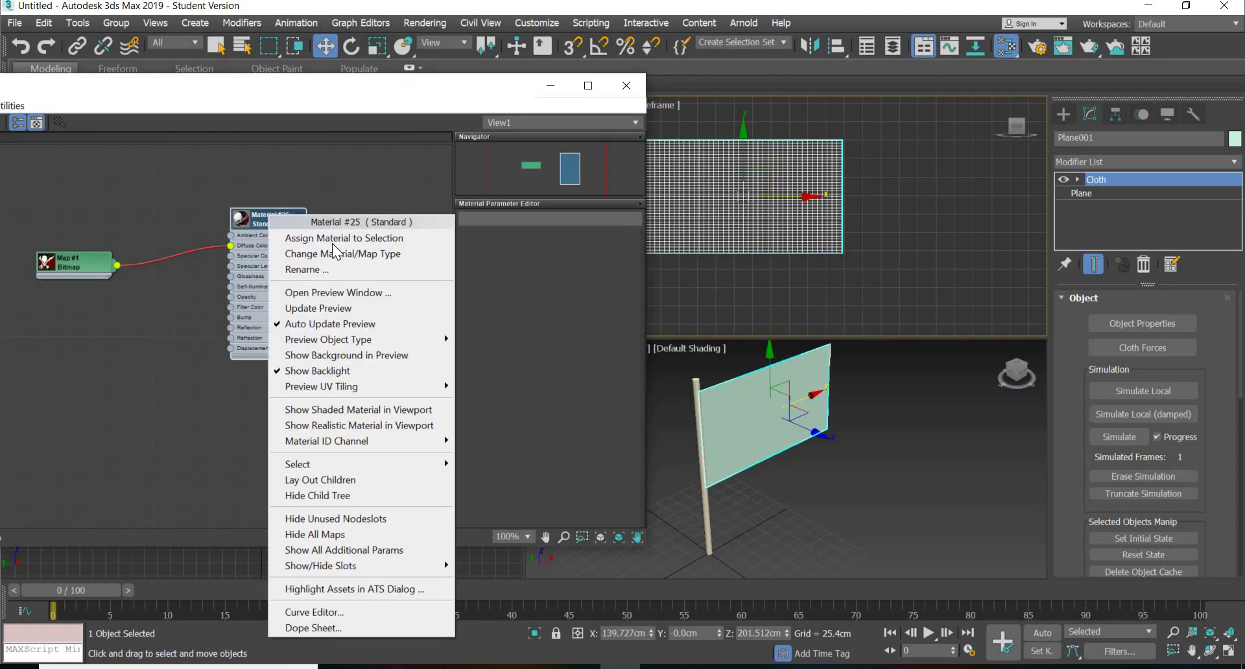
pyautogui.click(331, 239)
pyautogui.rightClick(269, 221)
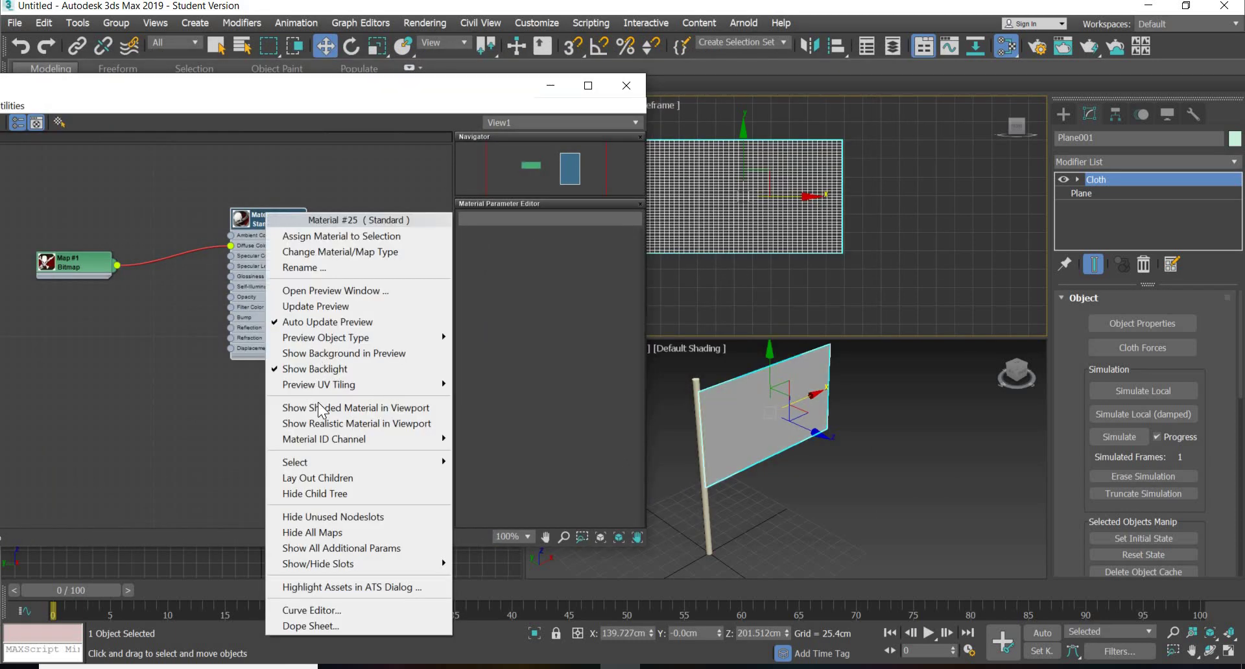
pyautogui.click(295, 407)
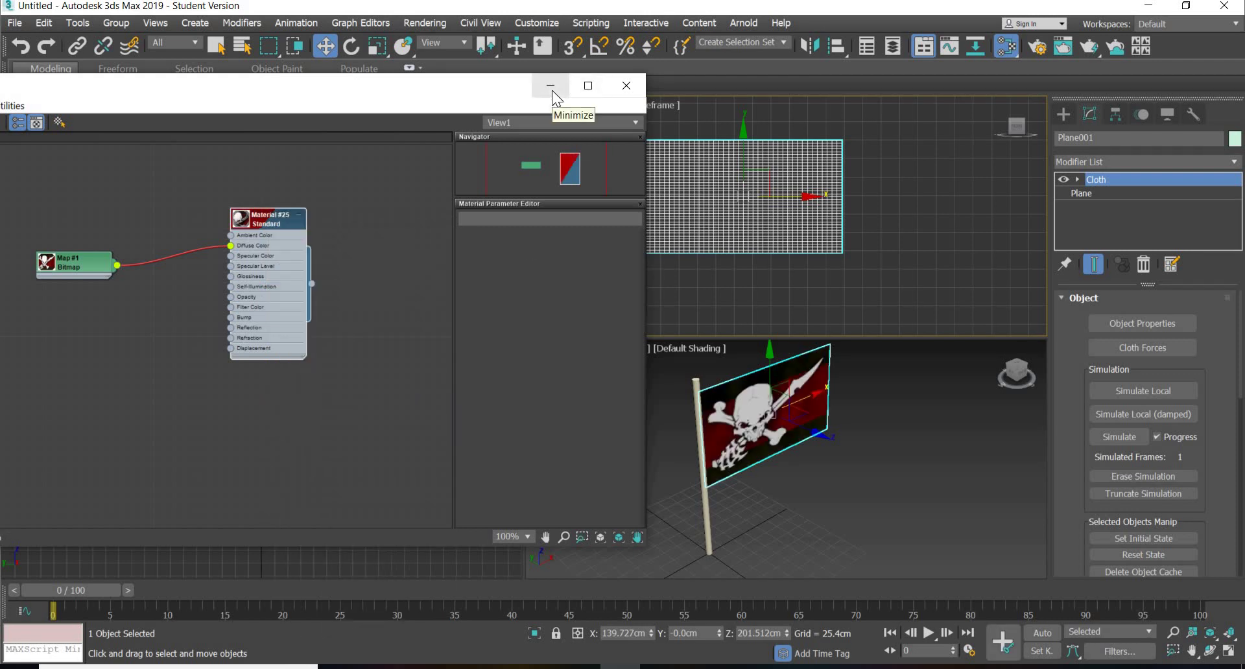
# Step: Set Material #25's specular level to 89 and glossiness to 69
pyautogui.doubleClick(241, 219)
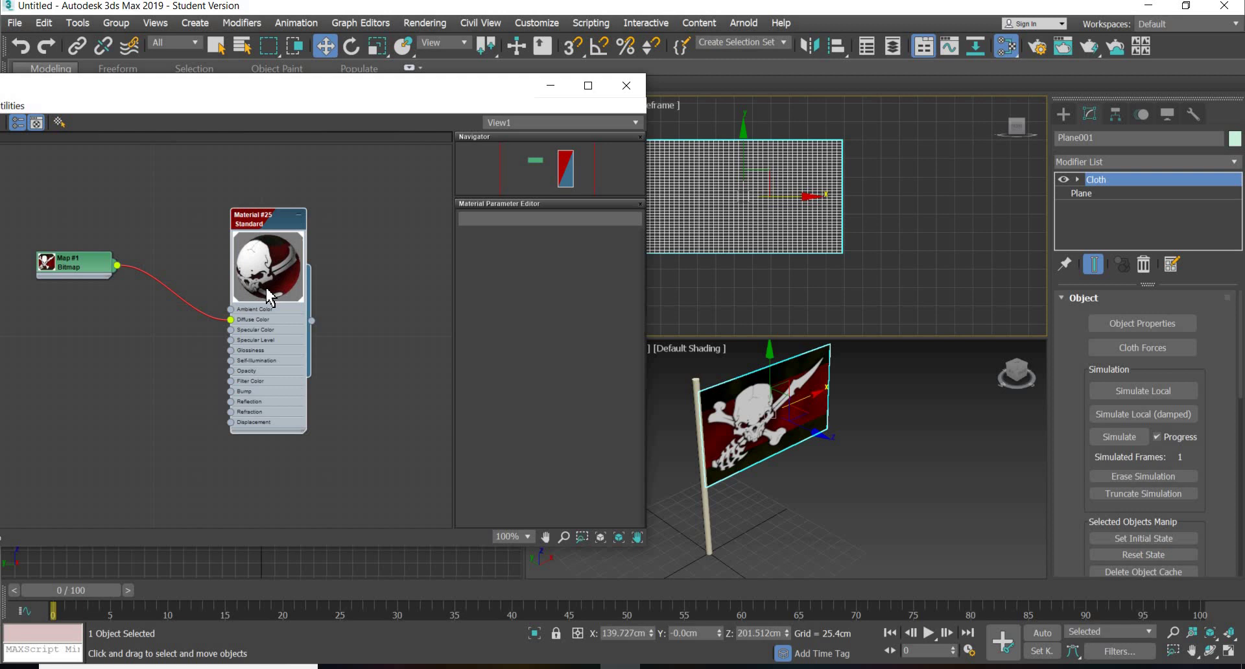
pyautogui.scroll(6, 253, 259)
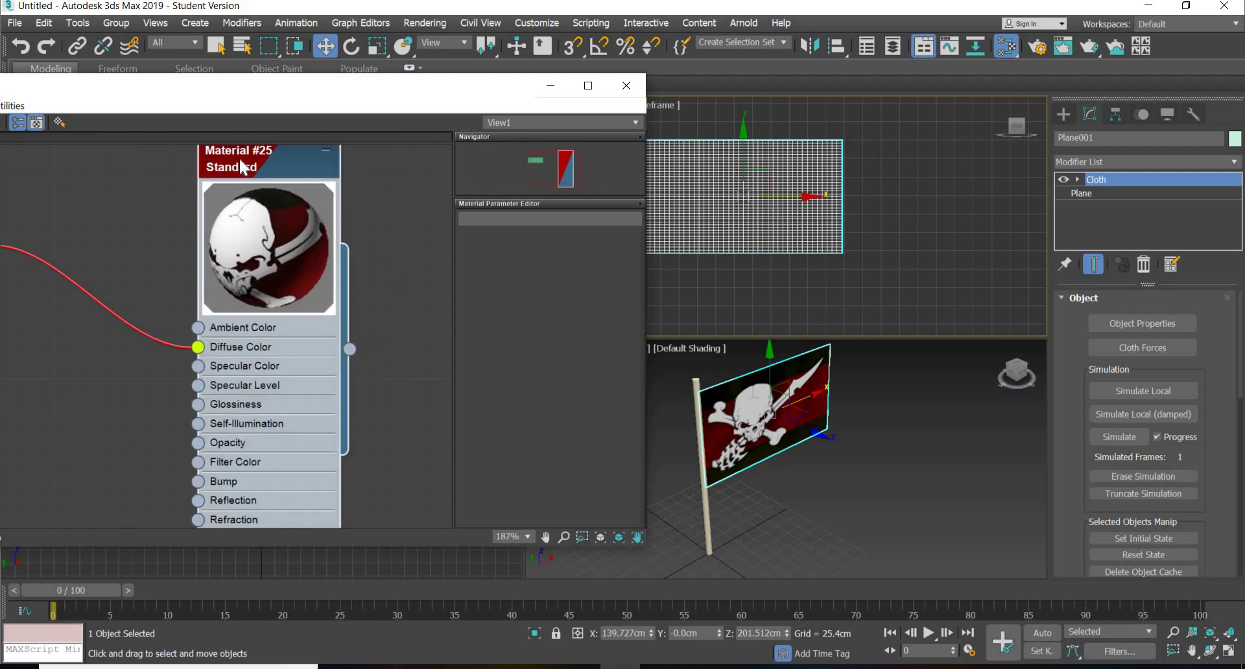
pyautogui.doubleClick(347, 270)
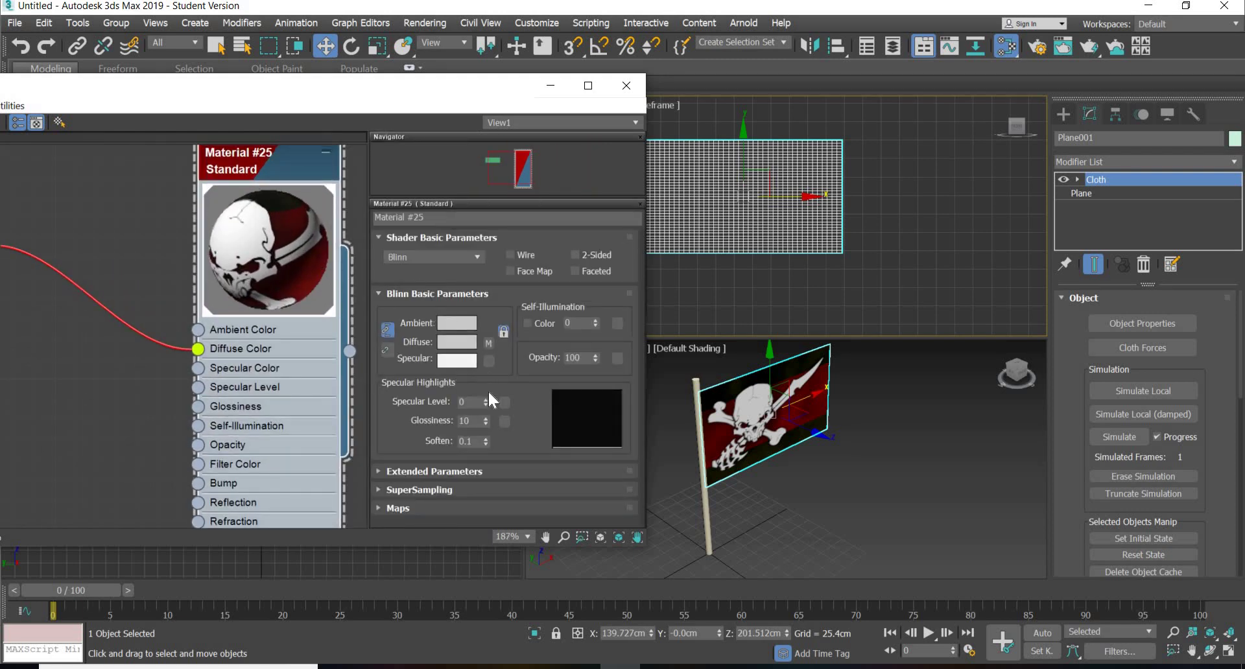
pyautogui.moveTo(486, 403); pyautogui.dragTo(485, 353)
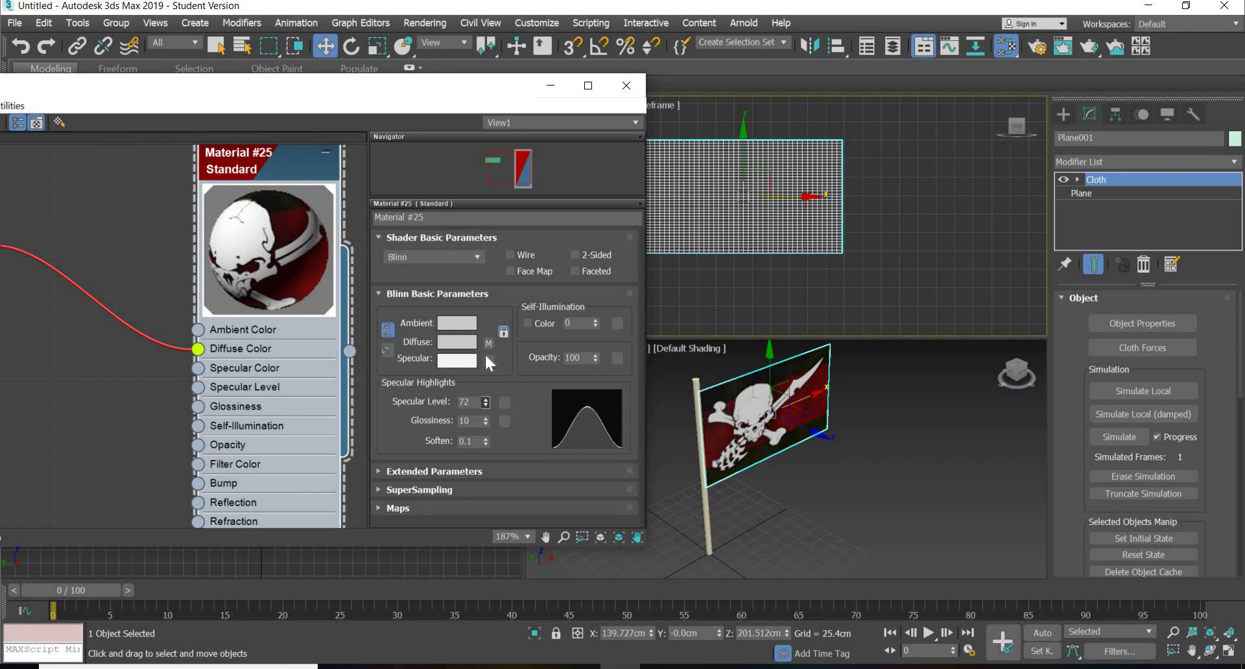
pyautogui.moveTo(485, 421); pyautogui.dragTo(486, 388)
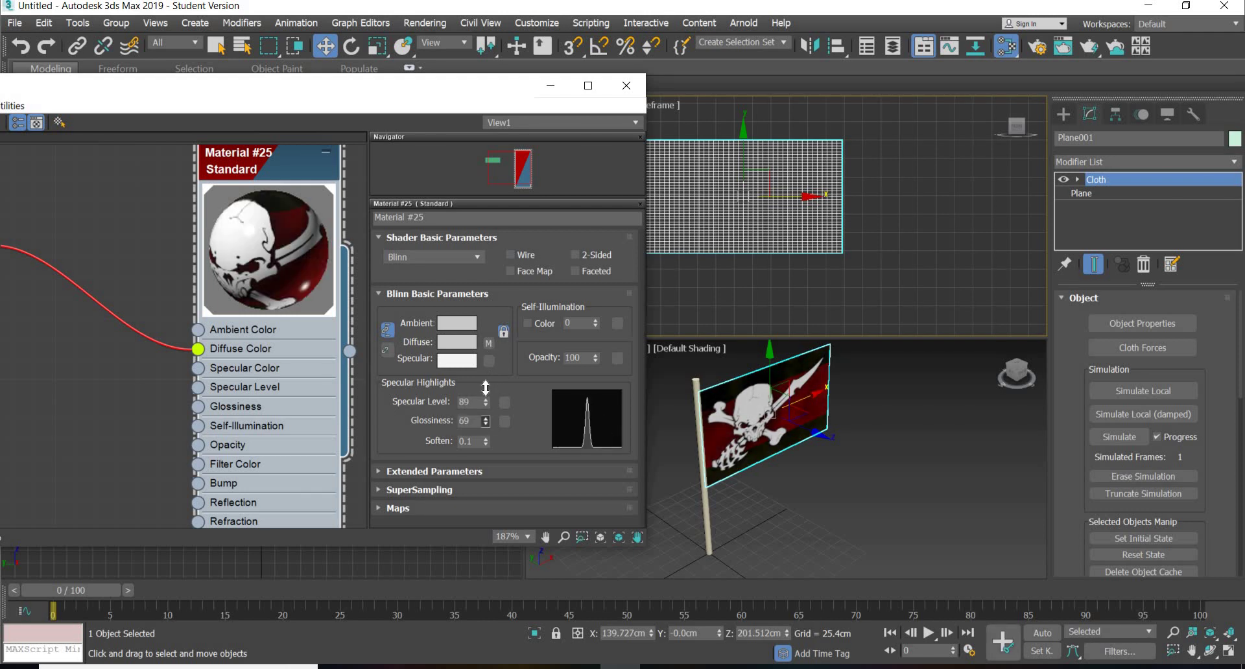
# Step: Close the material editor, orbit and maximize the Perspective view with Alt+W, then select the flag
pyautogui.click(628, 88)
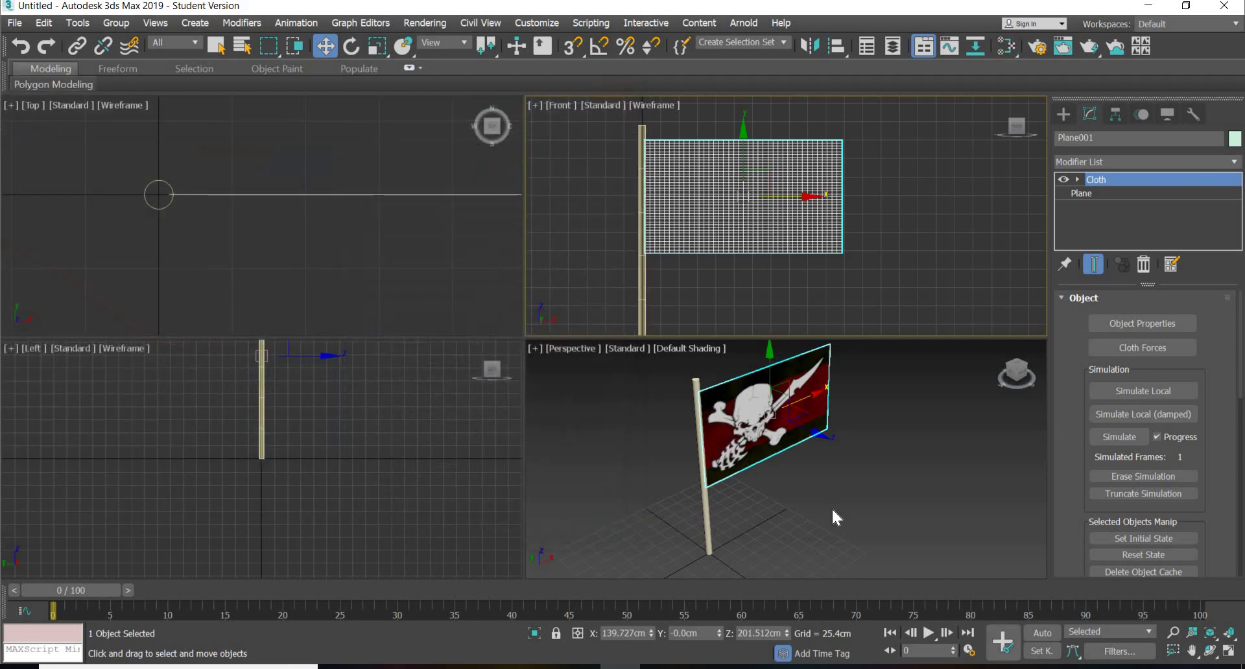
pyautogui.keyDown('alt'); pyautogui.moveTo(824, 512); pyautogui.dragTo(1142, 617, button='middle'); pyautogui.keyUp('alt')
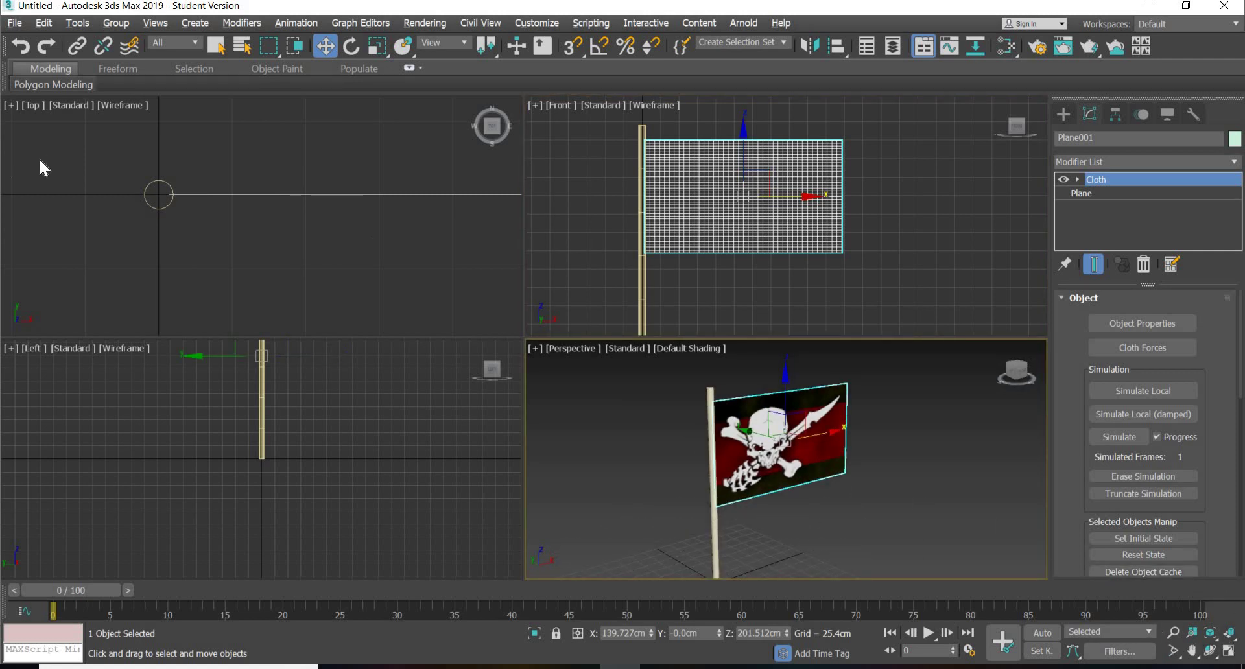
pyautogui.click(15, 23)
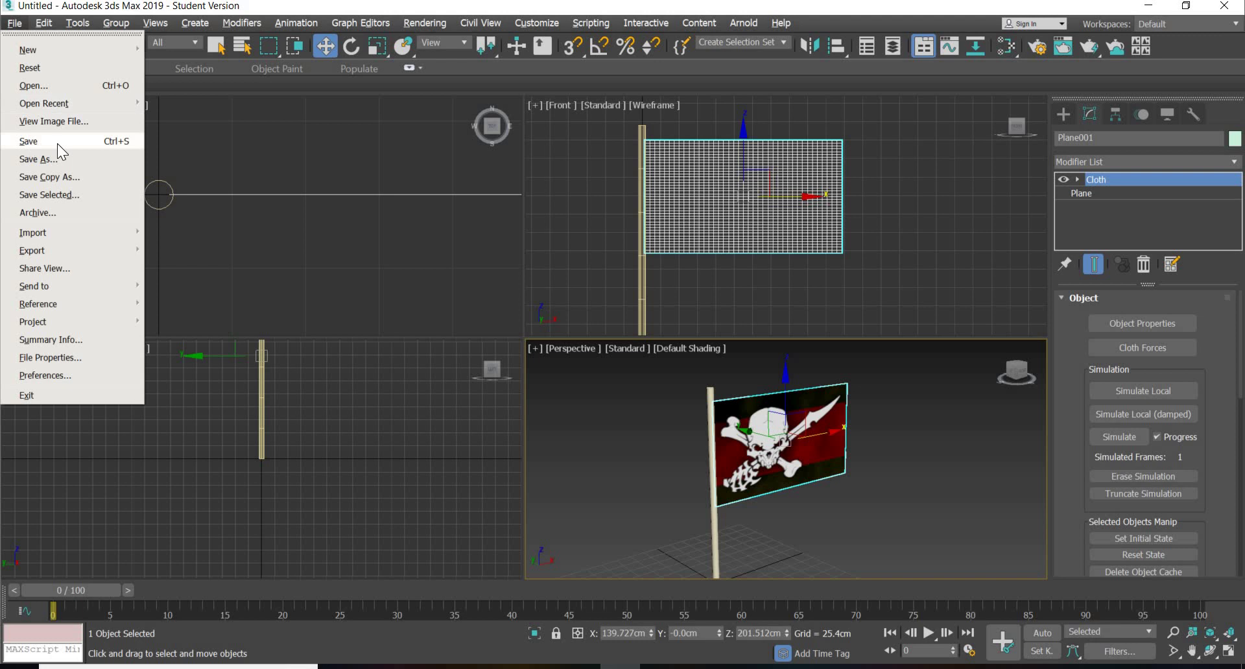
pyautogui.click(57, 143)
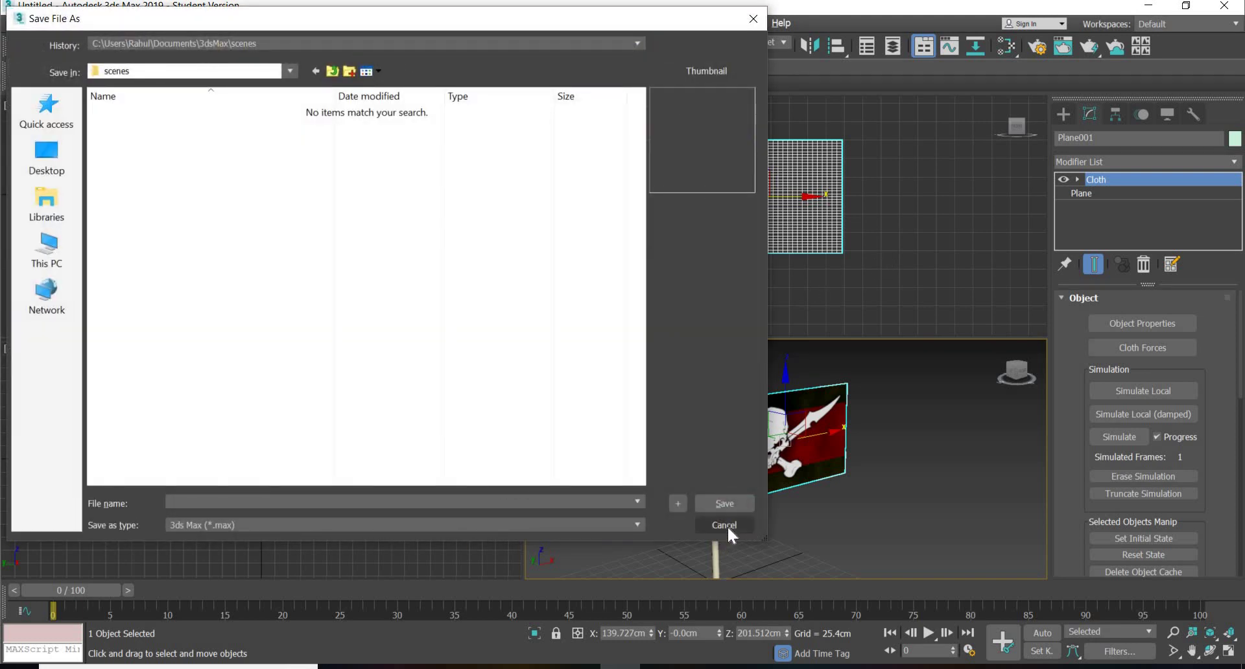
pyautogui.press('Escape')
pyautogui.click(925, 555)
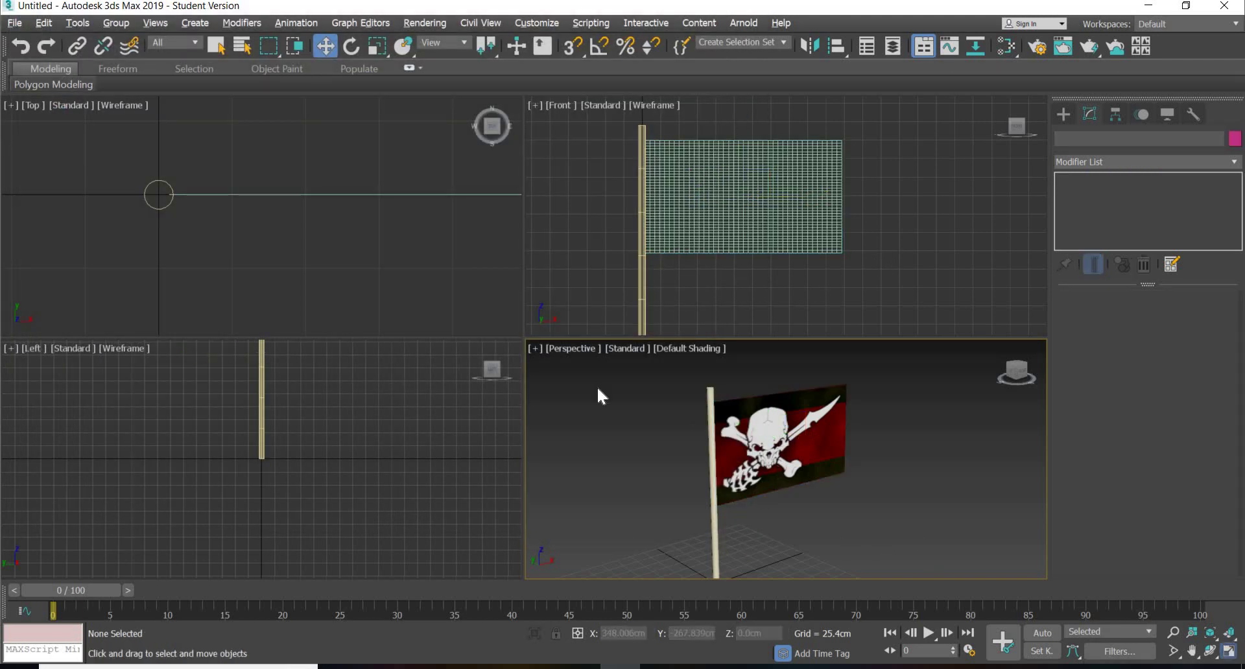
pyautogui.hotkey('alt', 'w')
pyautogui.click(577, 364)
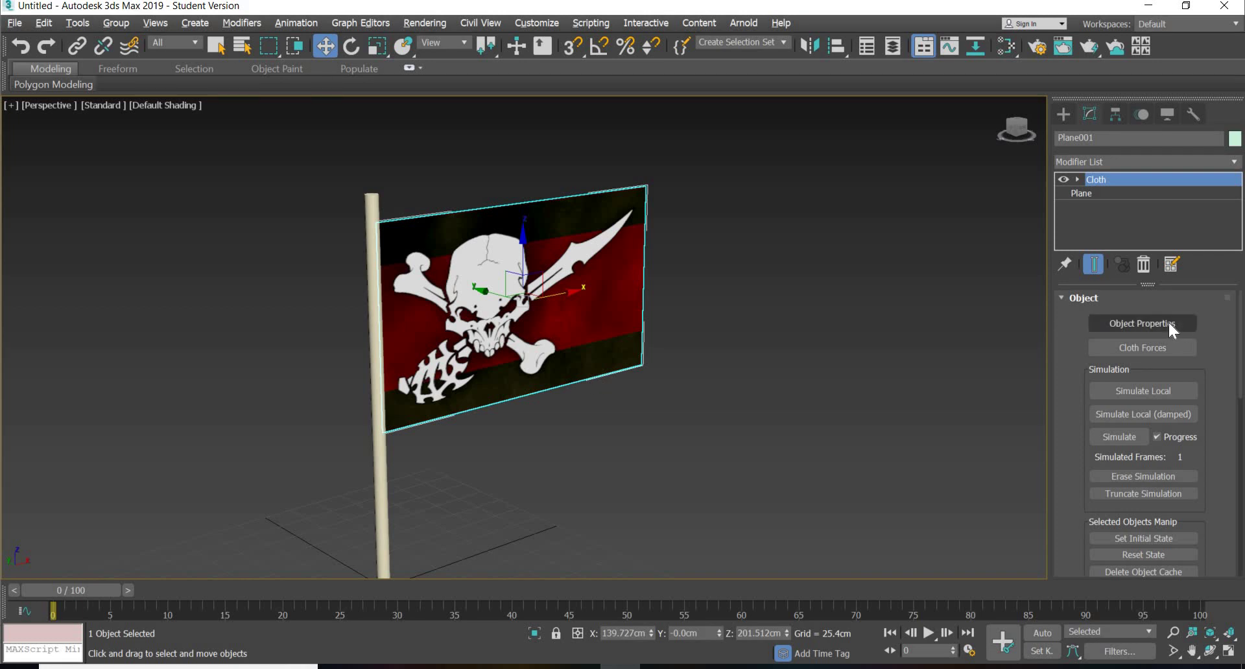
# Step: In Cloth Object Properties, make Plane001 a cloth using the Silk preset
pyautogui.click(1169, 327)
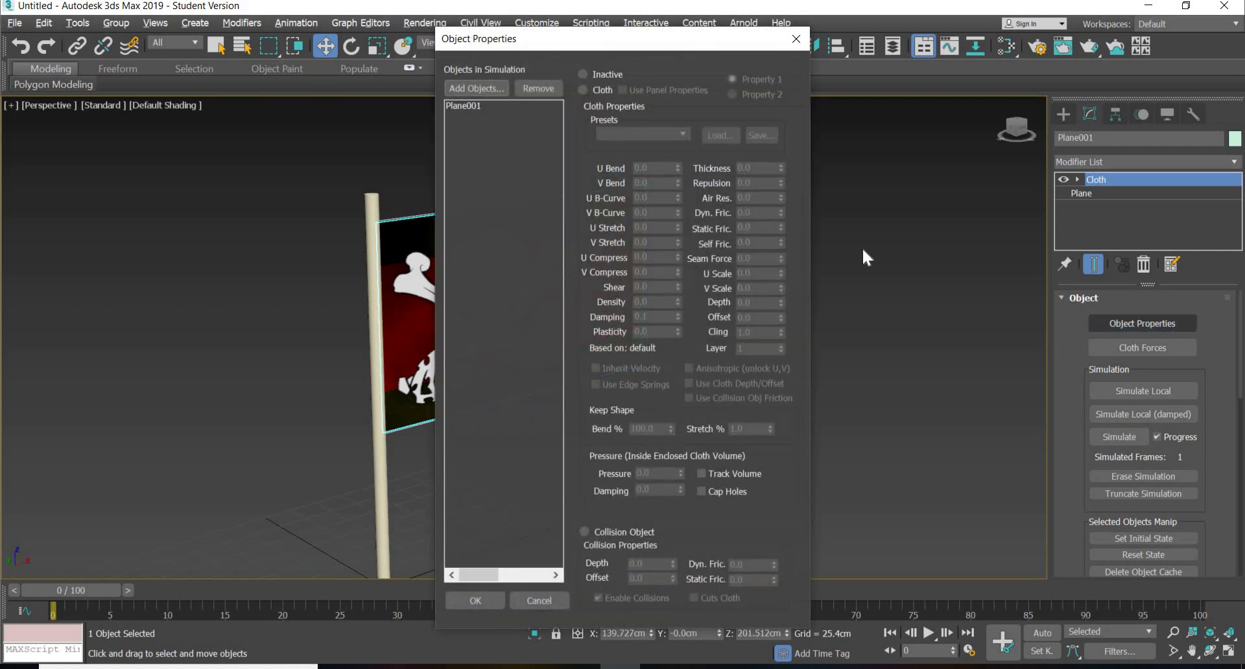
pyautogui.click(462, 106)
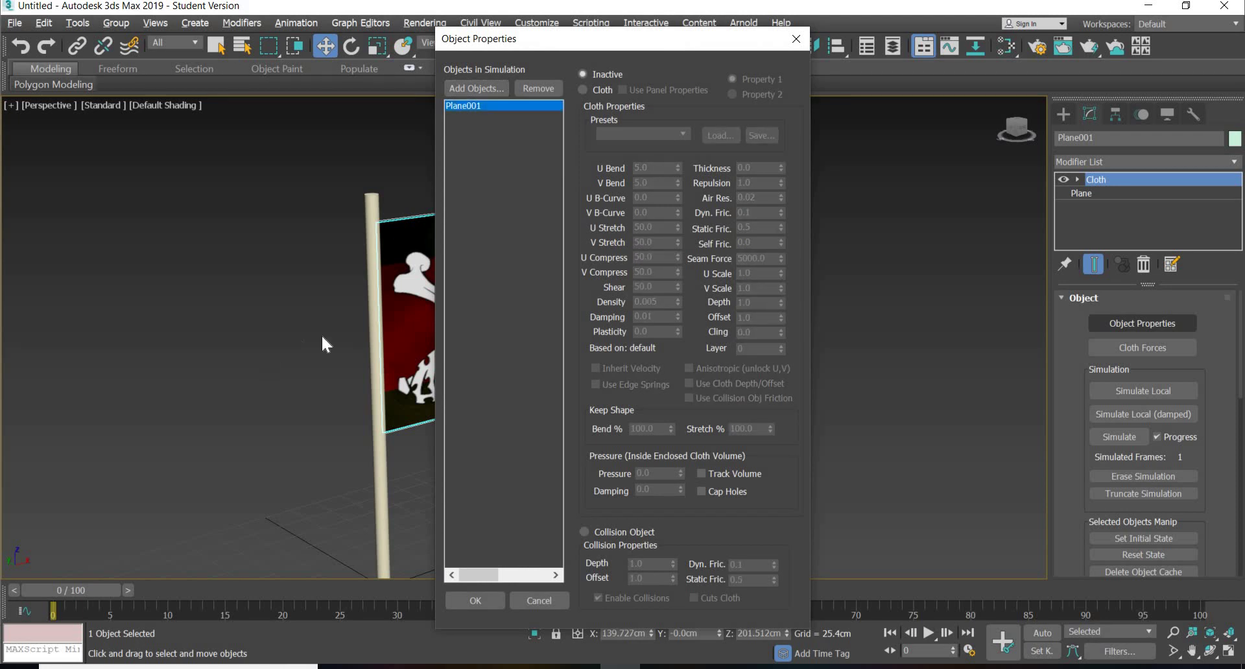
pyautogui.click(595, 84)
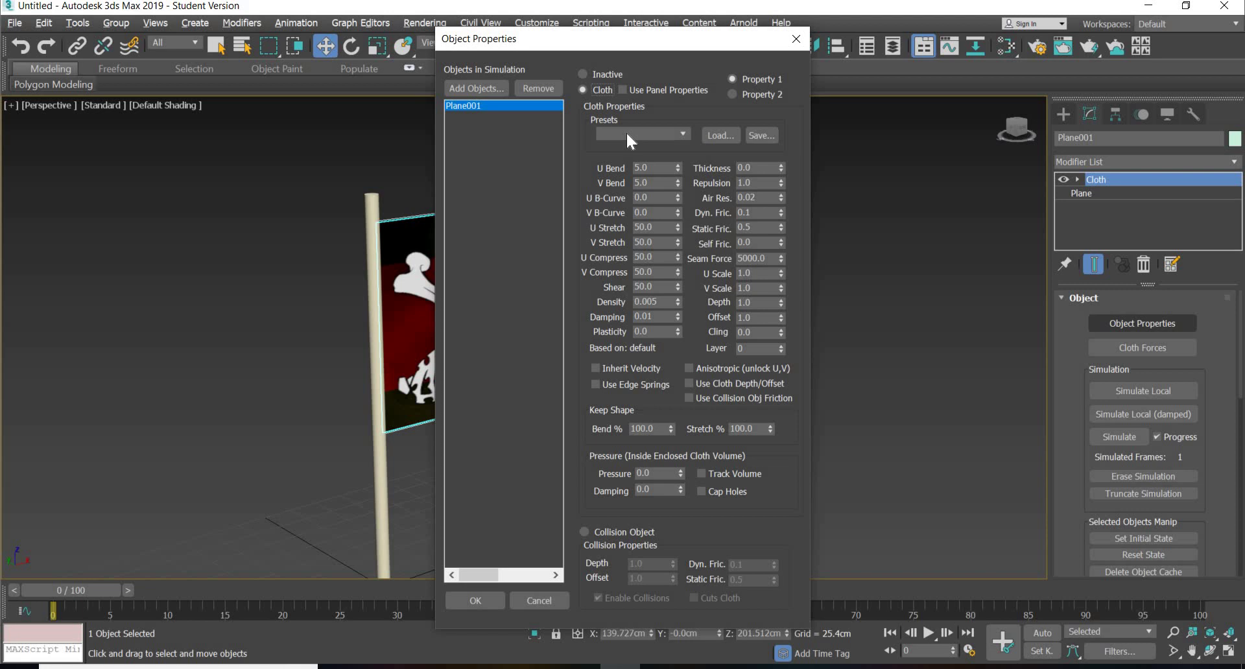
pyautogui.click(626, 131)
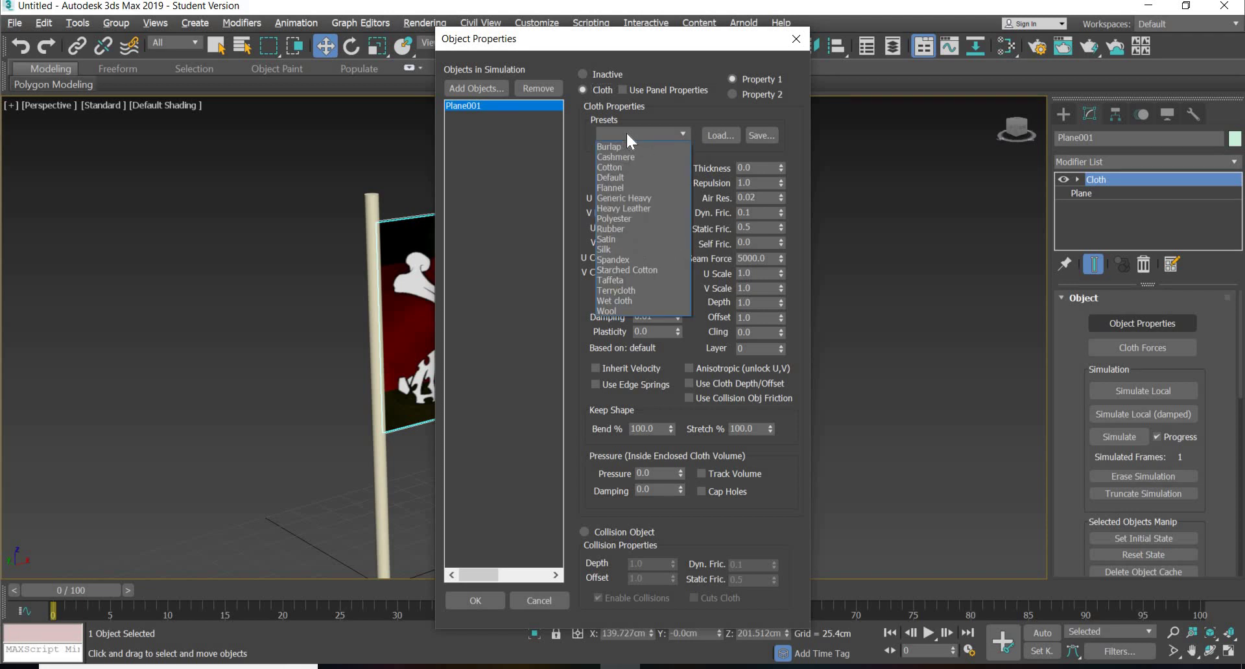
pyautogui.click(608, 250)
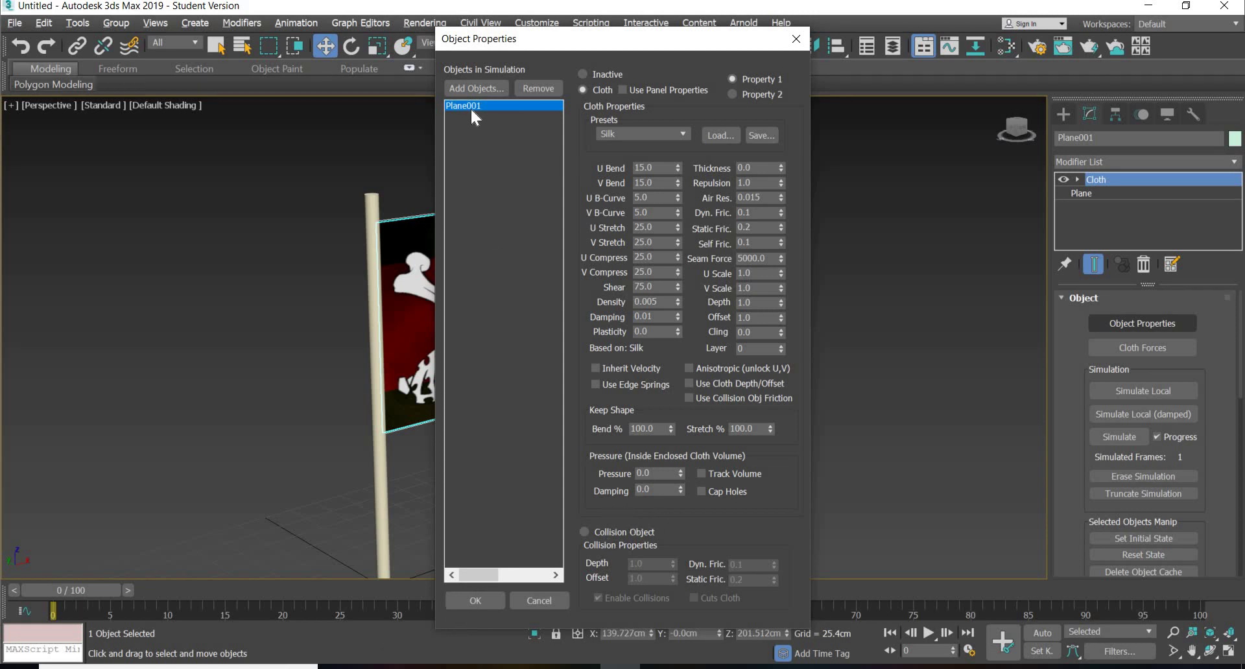
# Step: Add Cylinder001 to the simulation as a collision object and confirm
pyautogui.click(472, 89)
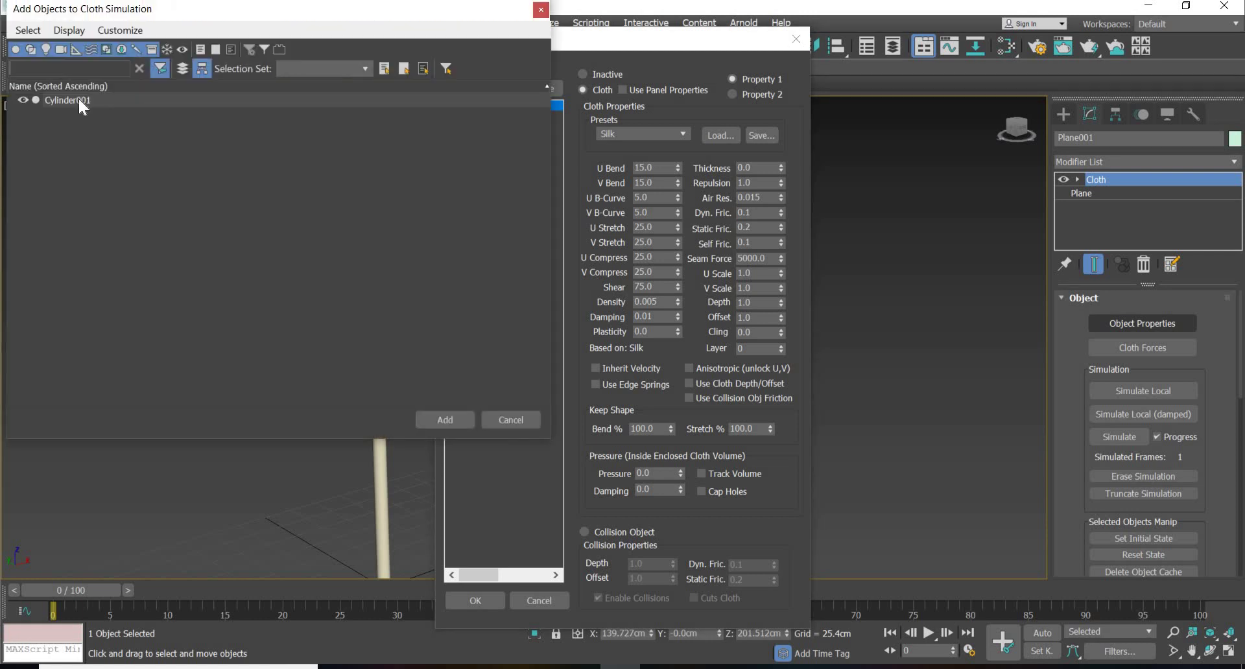
pyautogui.click(79, 100)
pyautogui.click(445, 421)
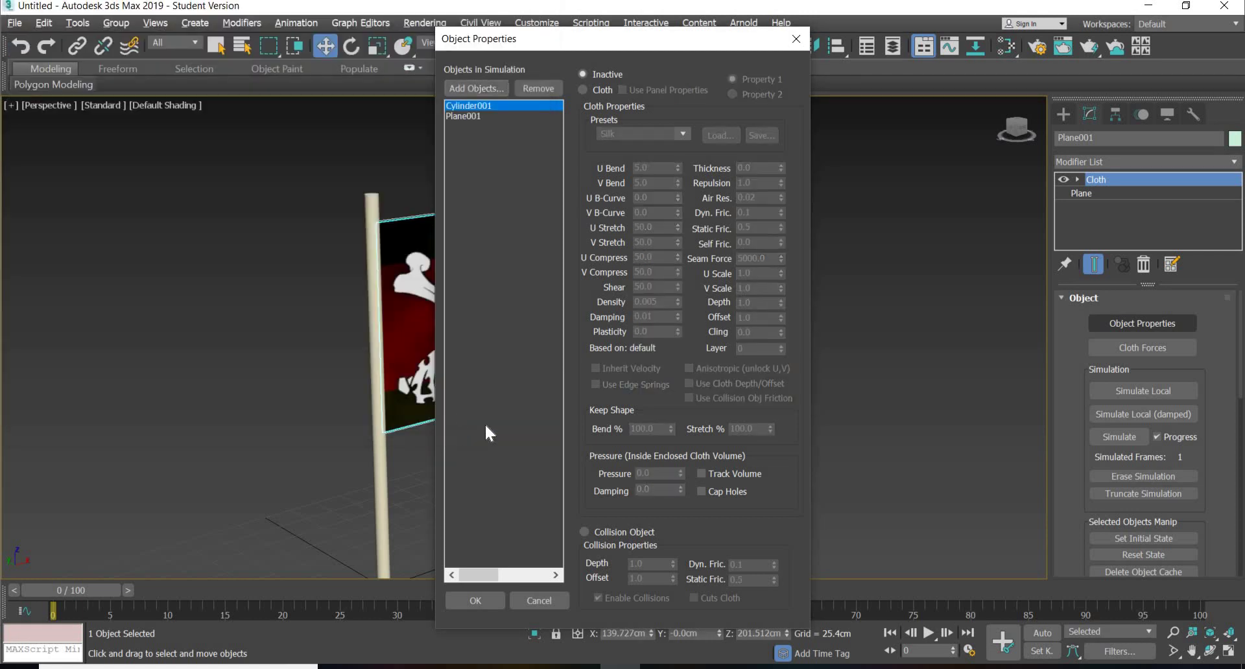
pyautogui.click(613, 533)
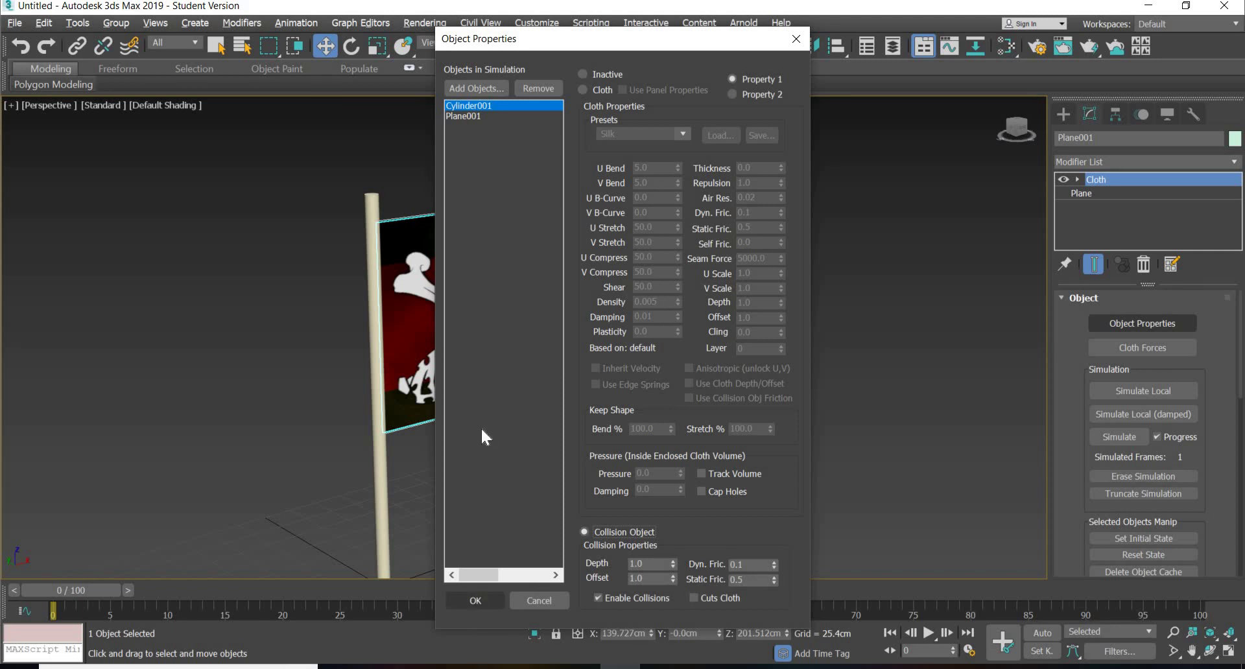
pyautogui.click(464, 115)
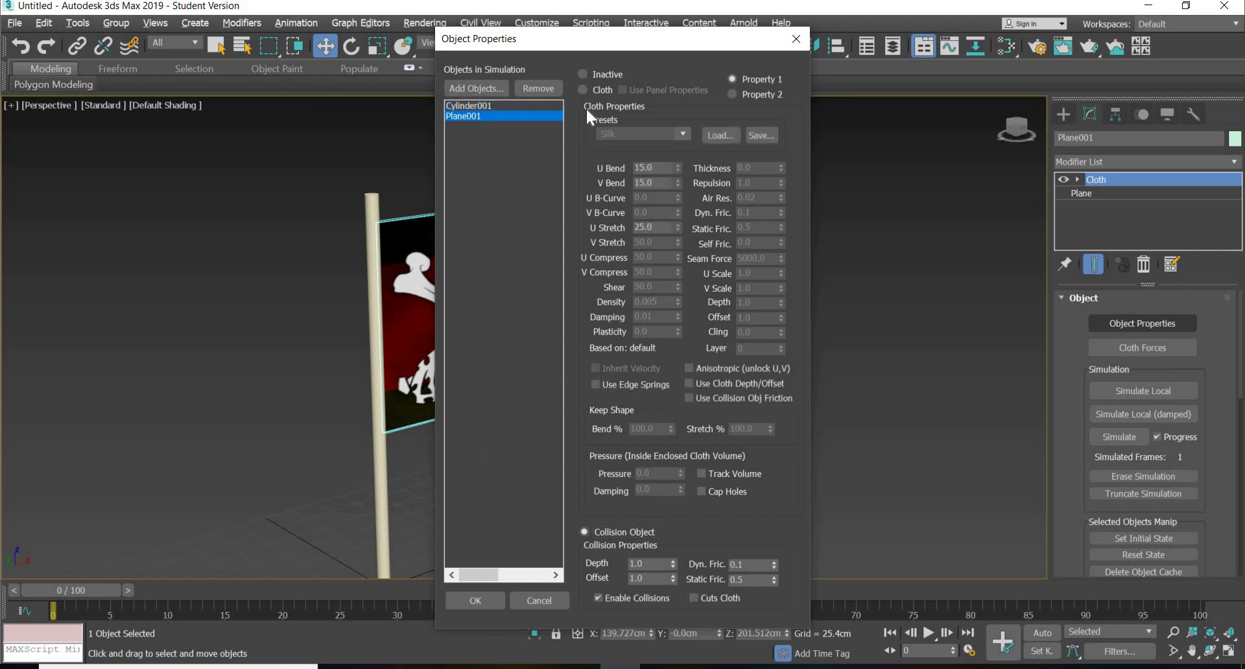
pyautogui.click(472, 106)
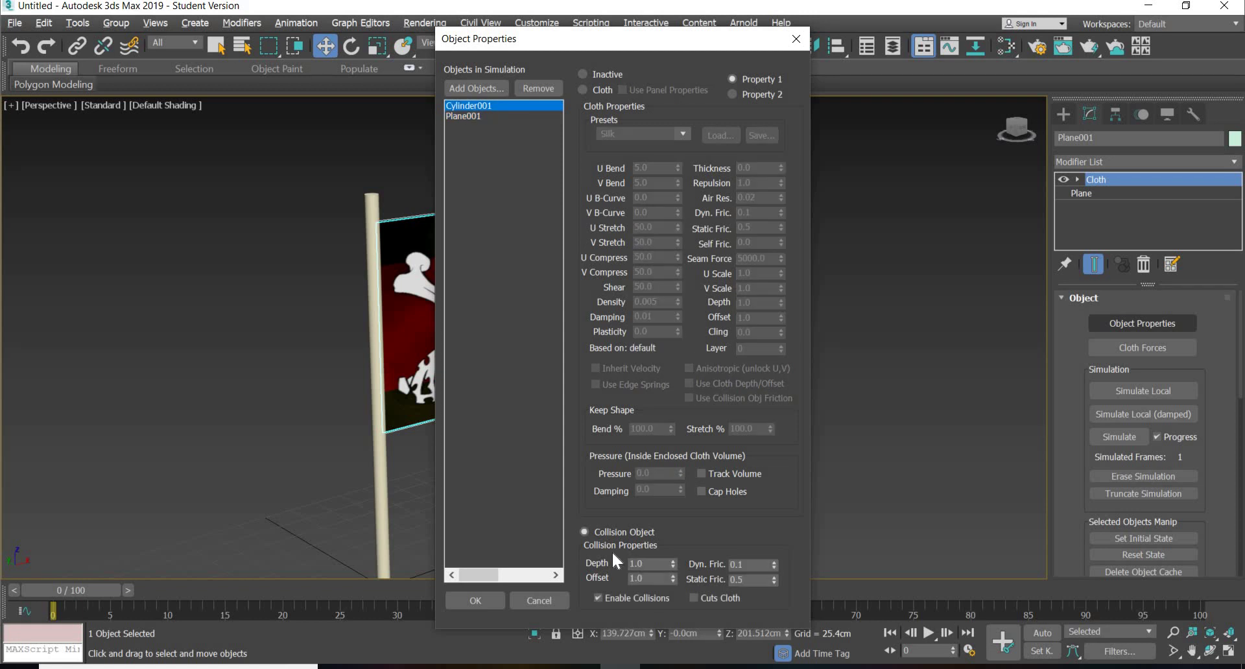
pyautogui.click(476, 602)
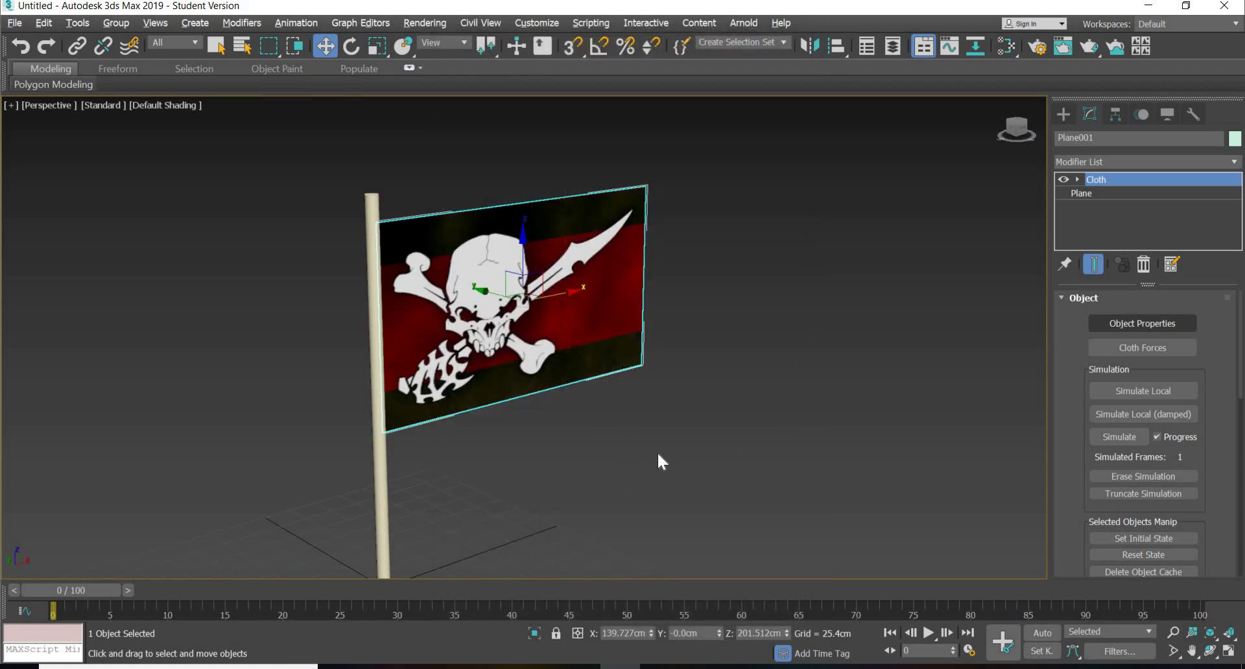
# Step: Create a Wind force space warp in the Left view
pyautogui.moveTo(622, 461); pyautogui.dragTo(614, 415, button='middle')
pyautogui.click(1064, 112)
pyautogui.click(1149, 136)
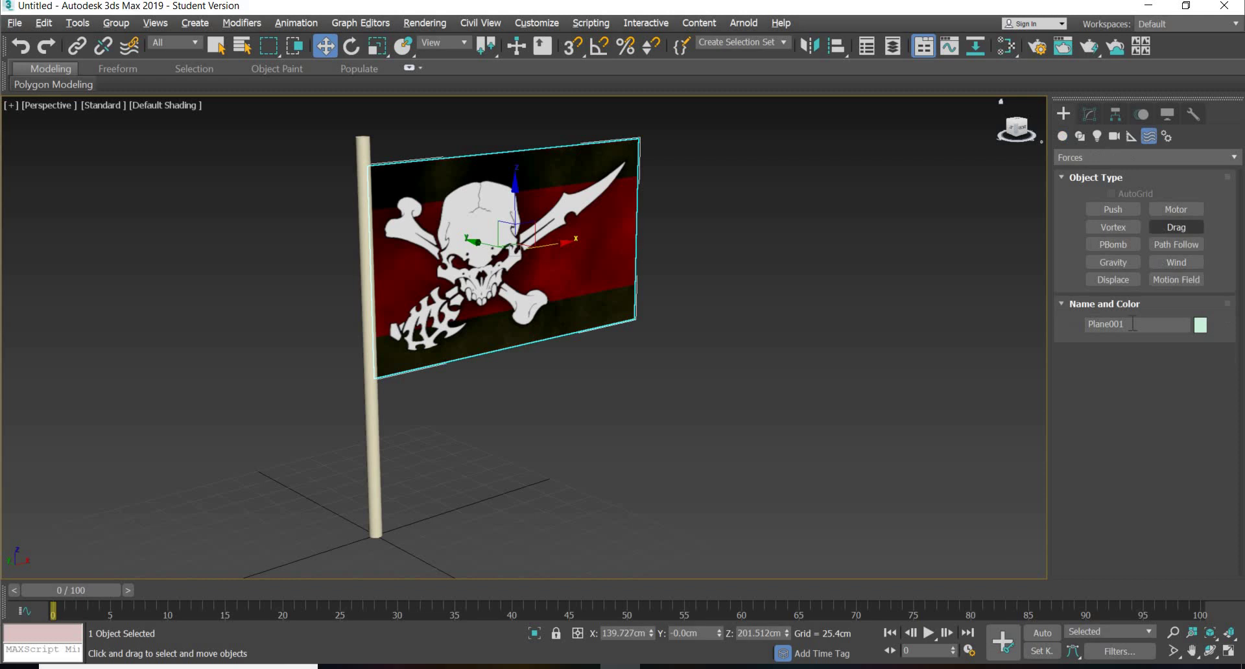
pyautogui.click(1185, 262)
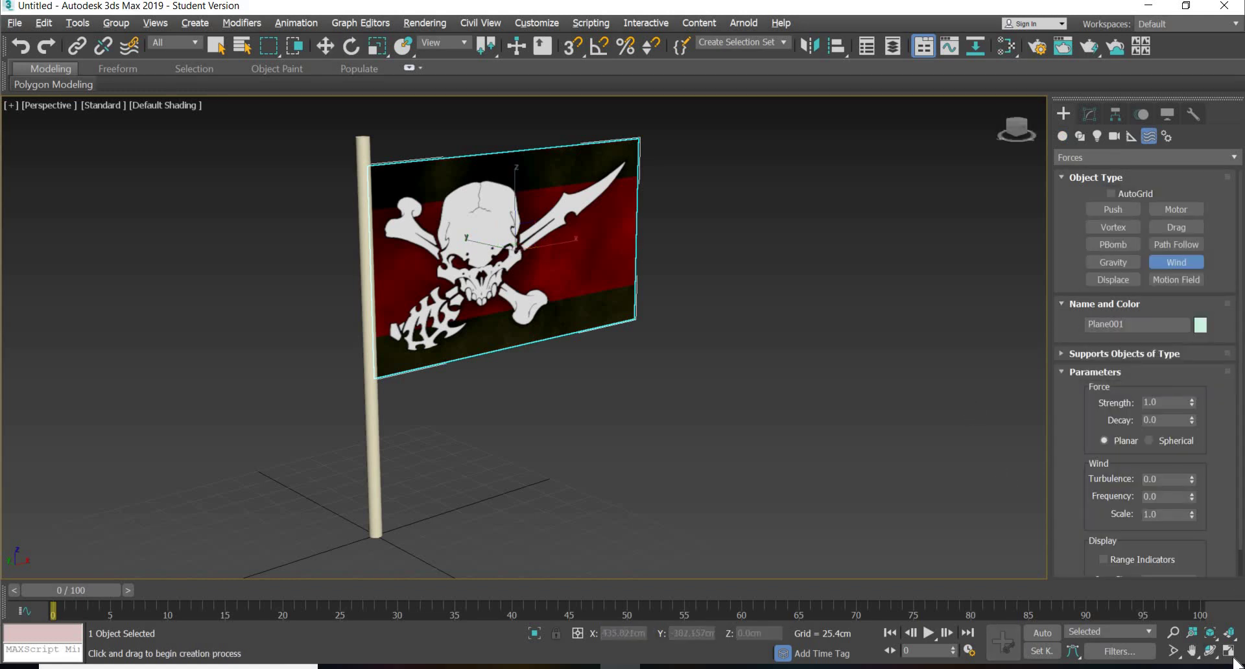
pyautogui.hotkey('alt', 'w')
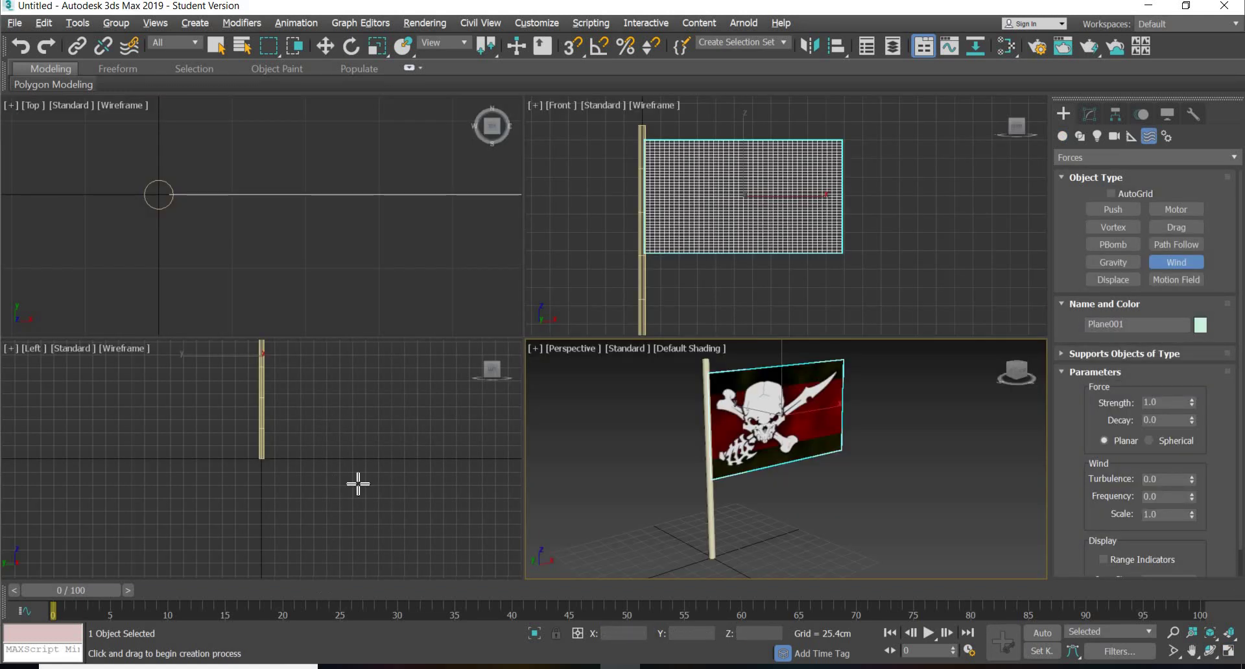
pyautogui.click(347, 451)
pyautogui.moveTo(377, 517); pyautogui.dragTo(412, 527)
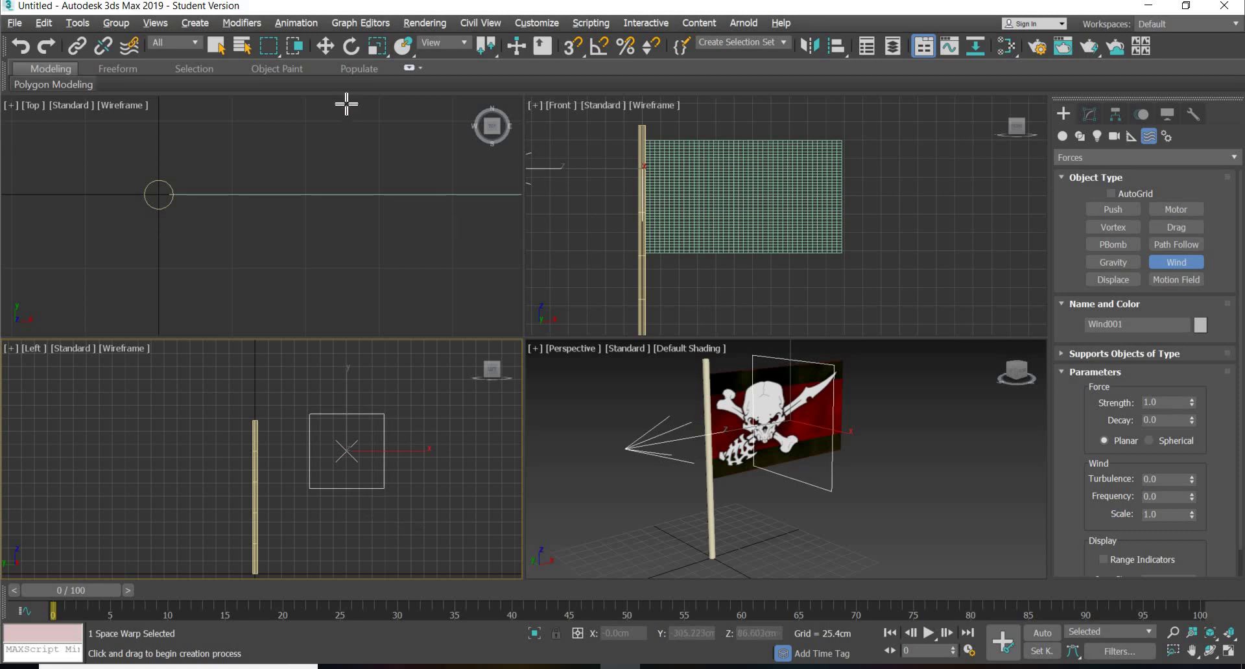
# Step: Enable Angle Snap and rotate the wind force to -155 degrees
pyautogui.click(326, 45)
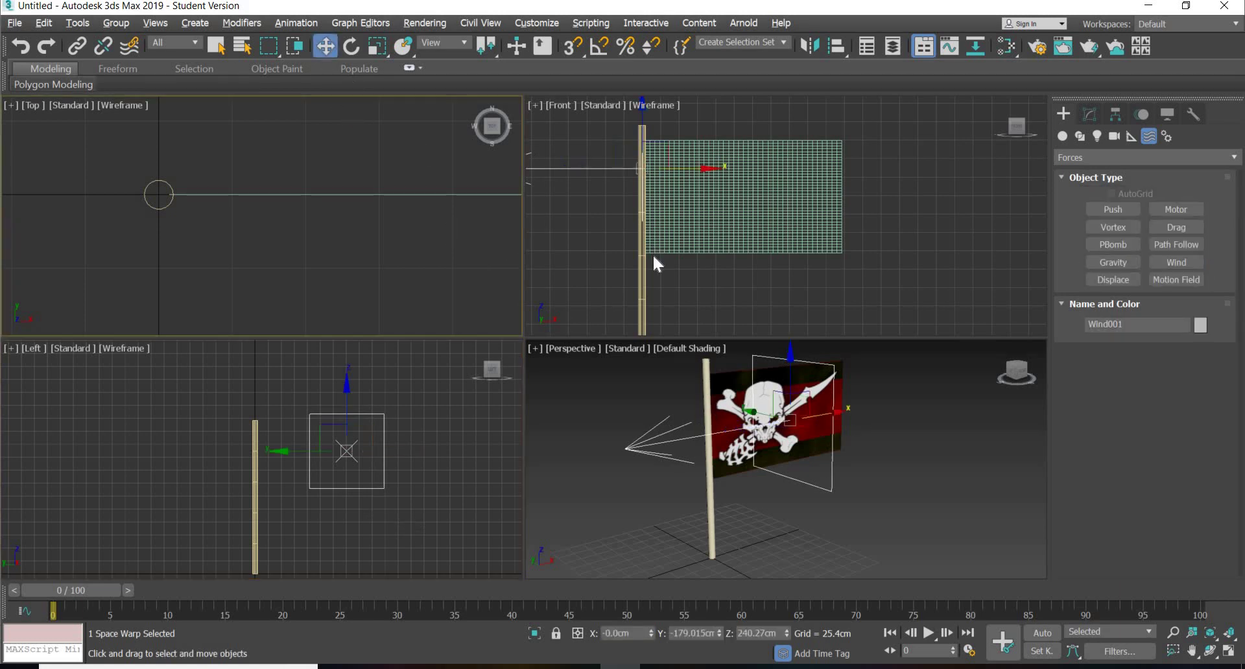
pyautogui.moveTo(191, 269); pyautogui.dragTo(304, 96, button='middle')
pyautogui.scroll(-5, 678, 232)
pyautogui.scroll(-4, 248, 264)
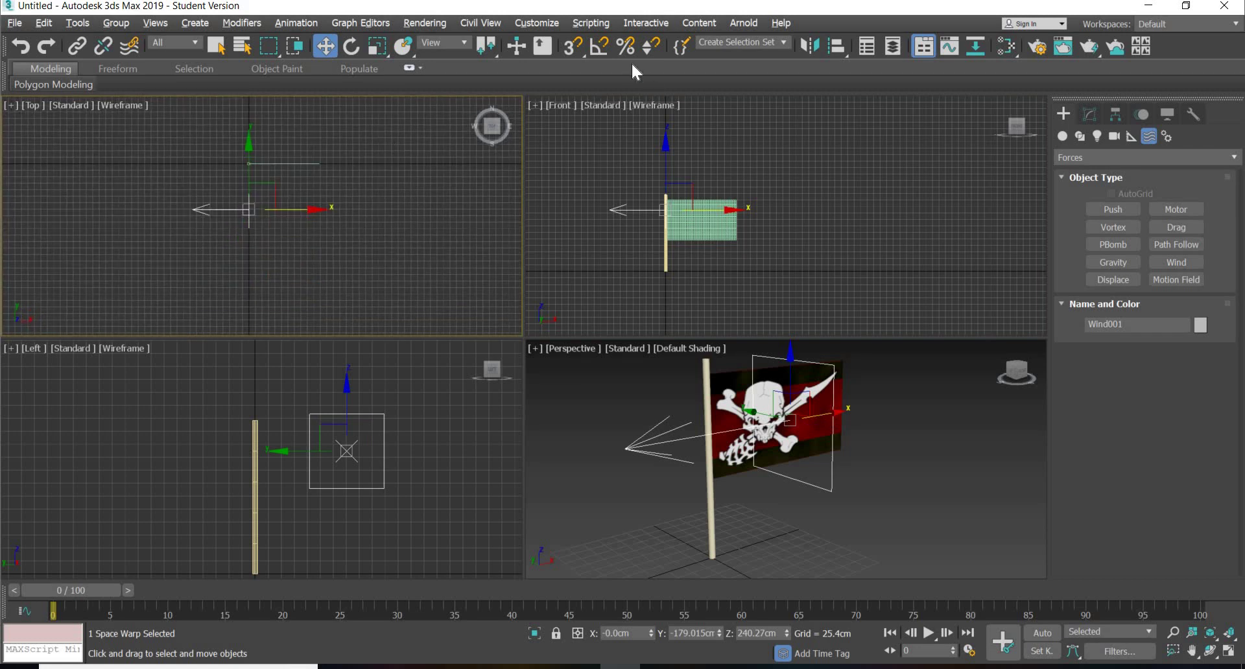
pyautogui.click(600, 46)
pyautogui.click(350, 46)
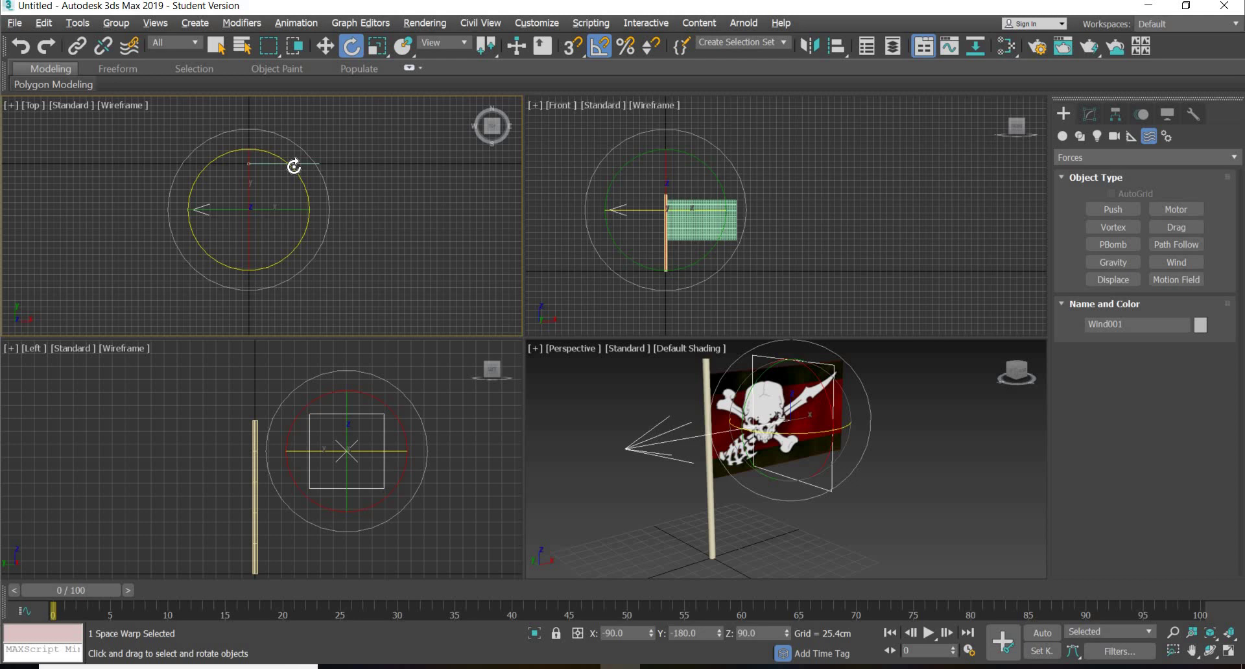
pyautogui.moveTo(294, 167); pyautogui.dragTo(326, 265)
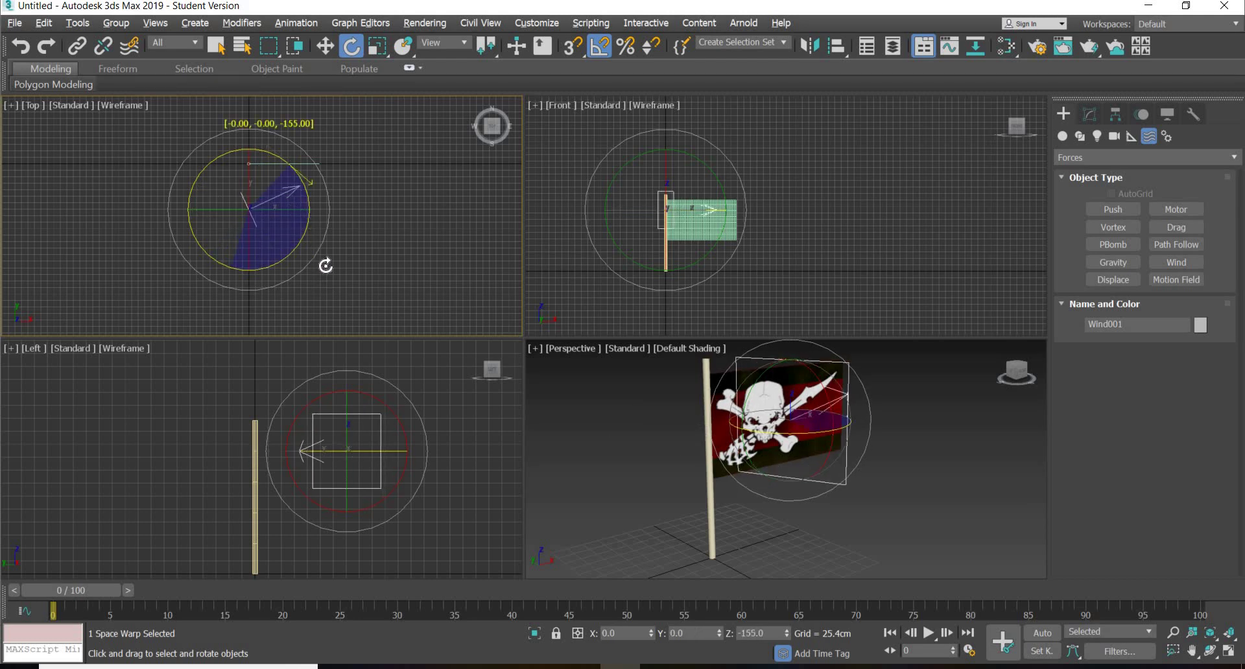
# Step: Move the wind left of and below the flag and tilt it to blow up across it
pyautogui.click(325, 47)
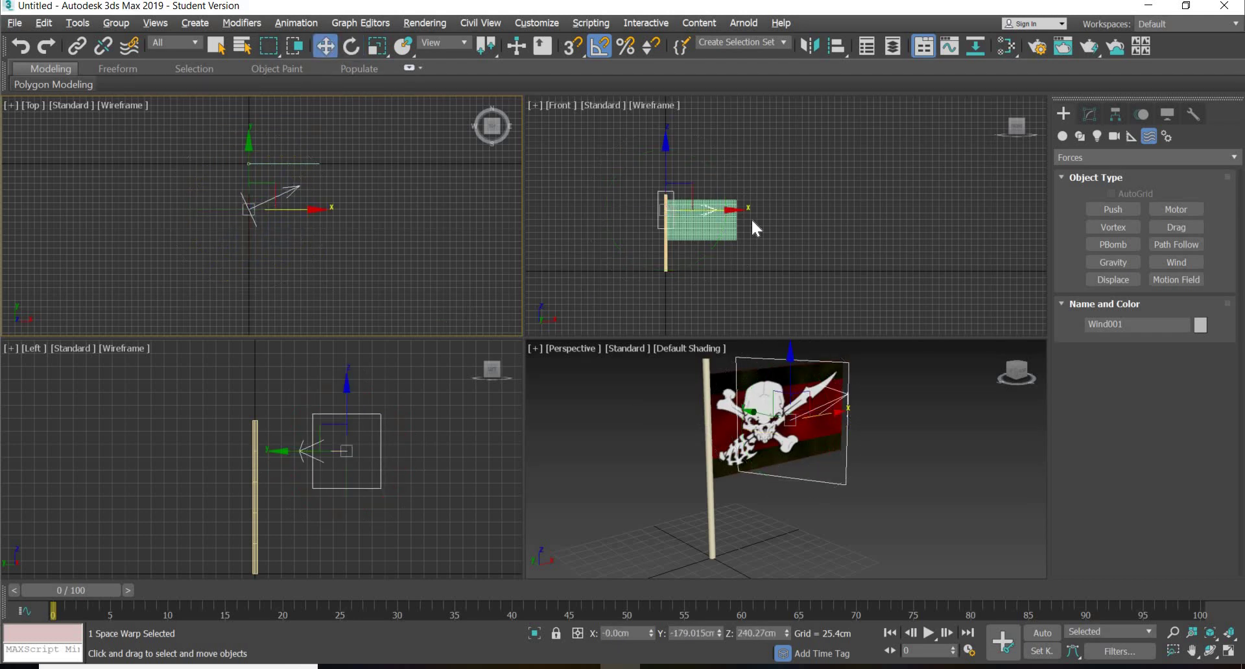
pyautogui.moveTo(737, 209); pyautogui.dragTo(664, 208)
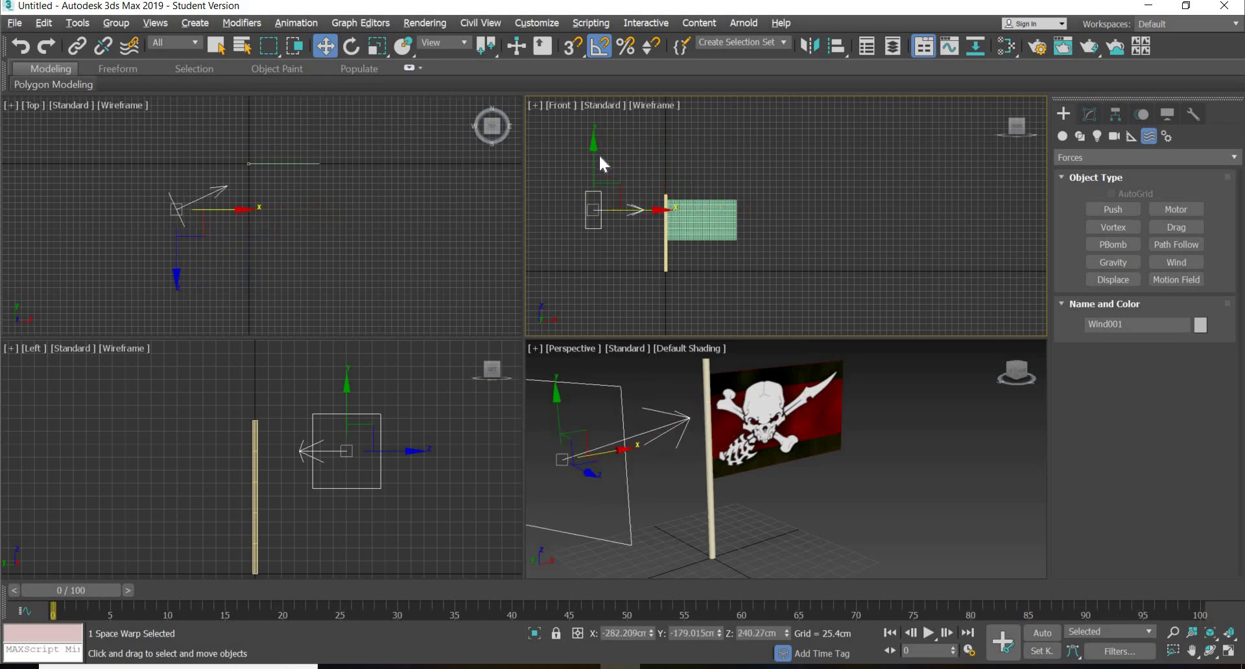
pyautogui.moveTo(592, 145); pyautogui.dragTo(592, 212)
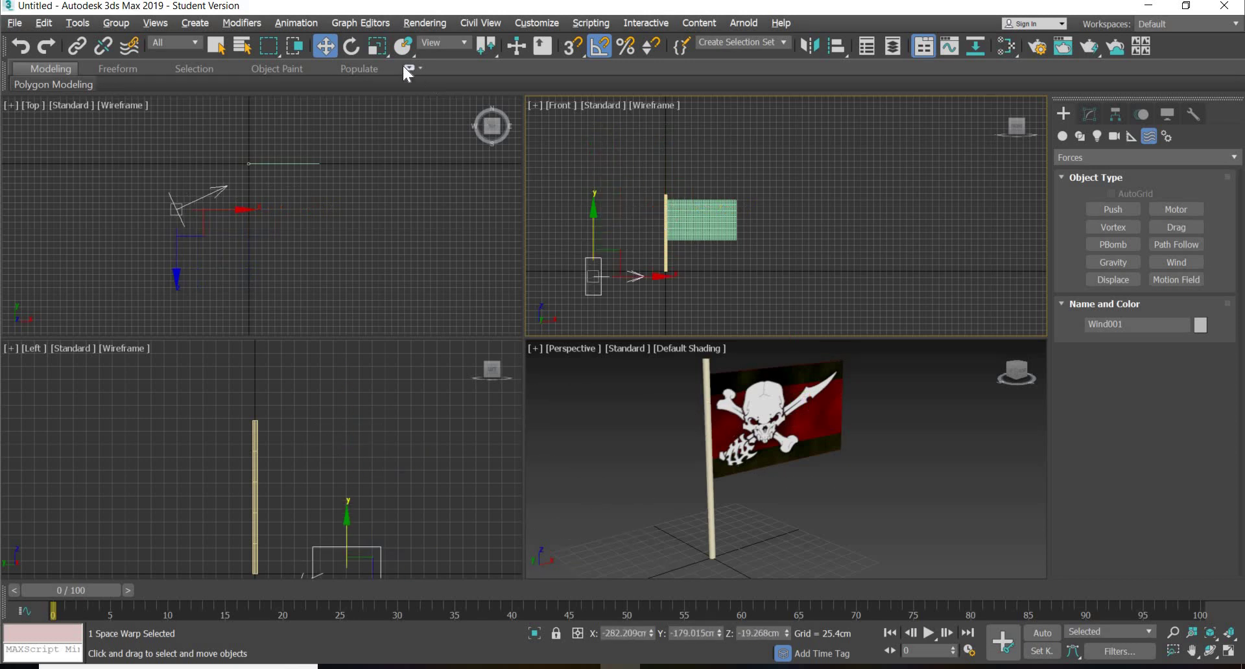
pyautogui.click(356, 48)
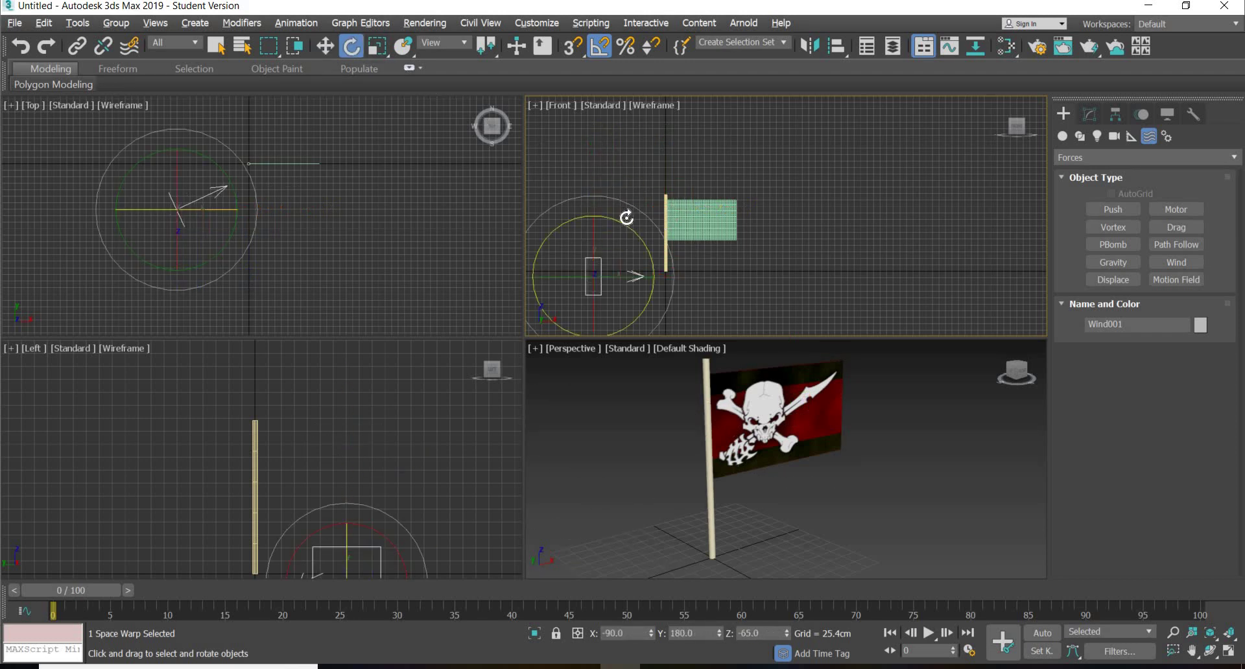
pyautogui.moveTo(627, 217); pyautogui.dragTo(325, 72)
pyautogui.click(325, 46)
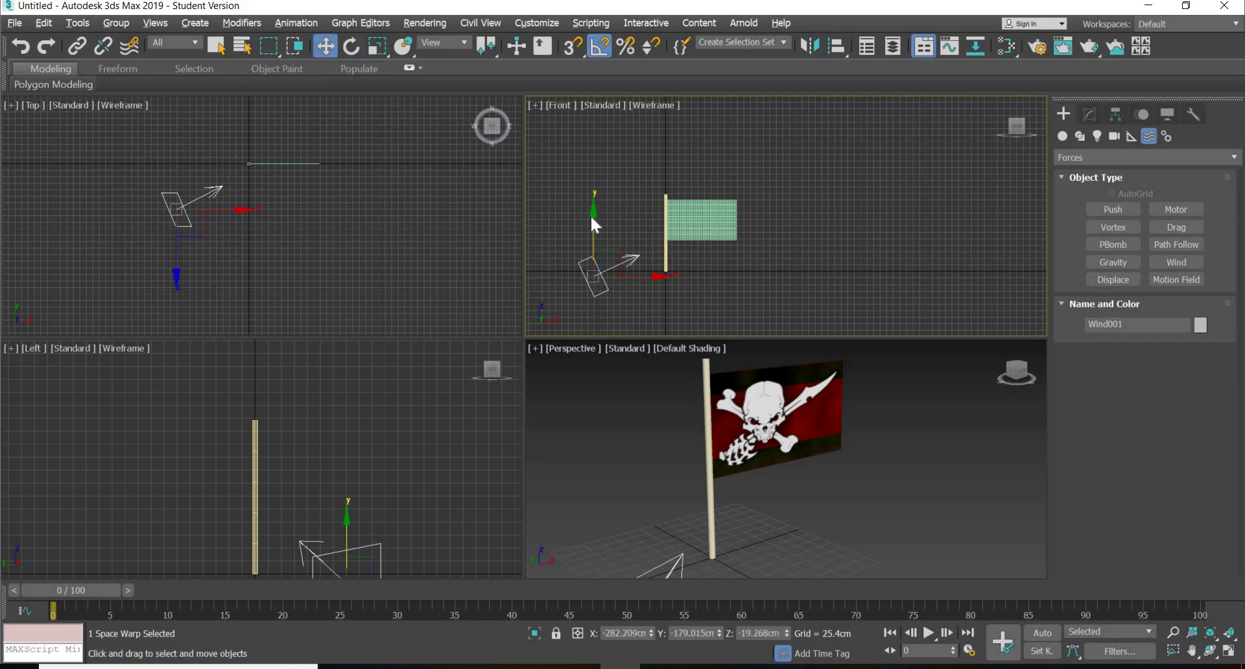
# Step: Shift-drag the wind force upward to clone it as Wind002
pyautogui.rightClick(592, 219)
pyautogui.press('Escape')
pyautogui.keyDown('shift'); pyautogui.moveTo(592, 211); pyautogui.dragTo(582, 97); pyautogui.keyUp('shift')
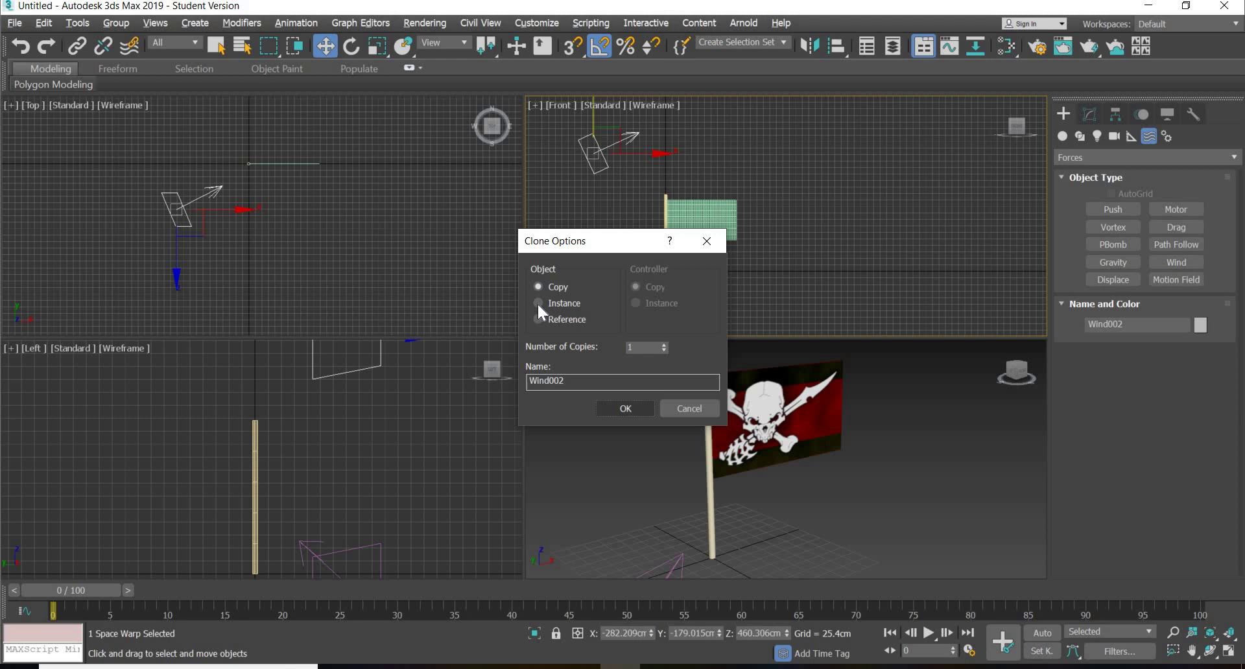
pyautogui.click(625, 408)
# Step: Rotate and move Wind002 above-left of the flag so it blows toward it
pyautogui.click(351, 46)
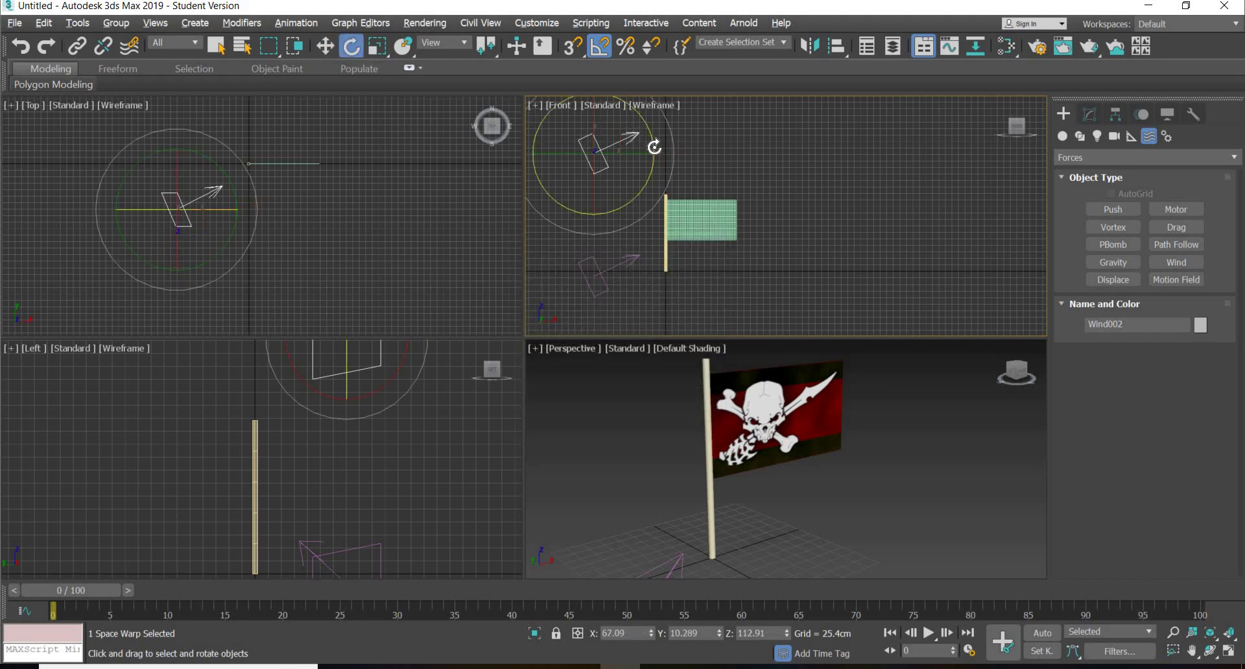
pyautogui.moveTo(654, 147)
pyautogui.mouseDown()
pyautogui.moveTo(656, 159)
pyautogui.moveTo(641, 144)
pyautogui.mouseUp()
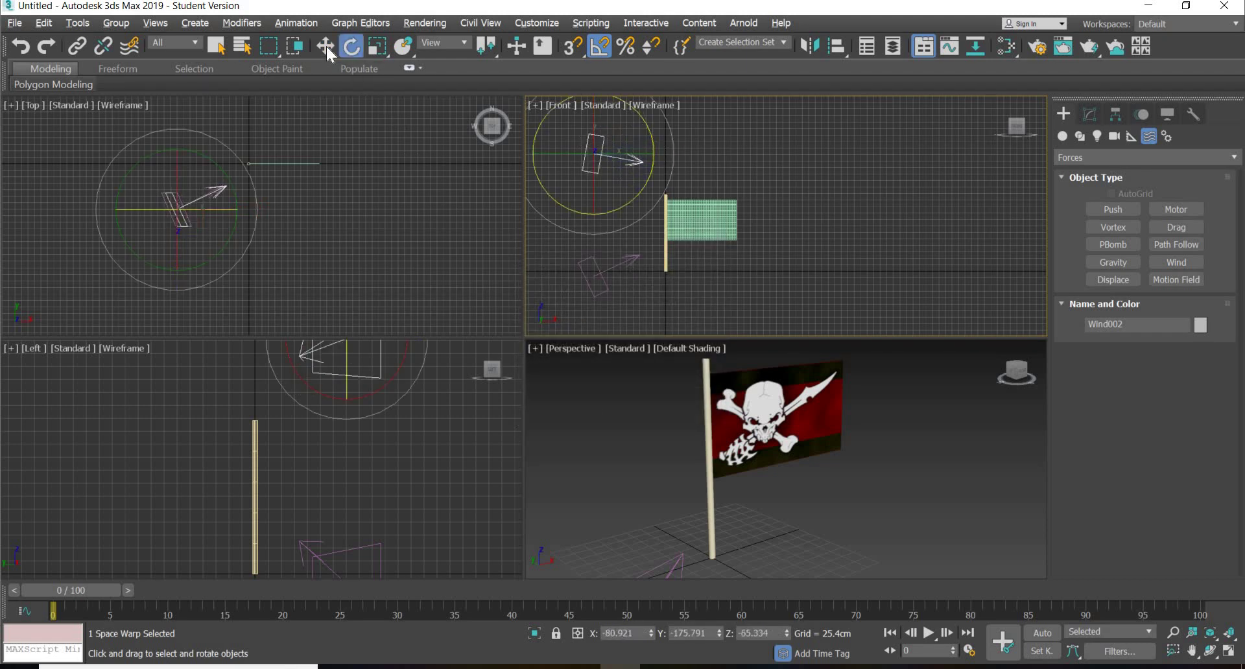
pyautogui.click(326, 46)
pyautogui.moveTo(183, 167); pyautogui.dragTo(179, 63)
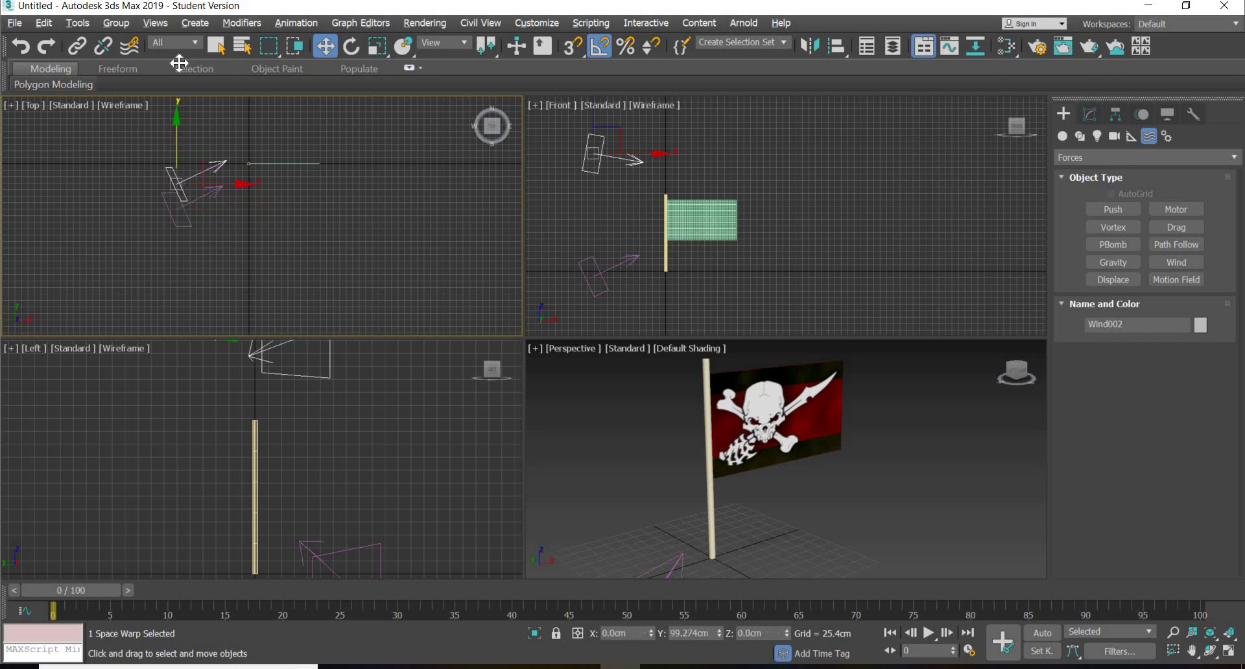
pyautogui.click(351, 46)
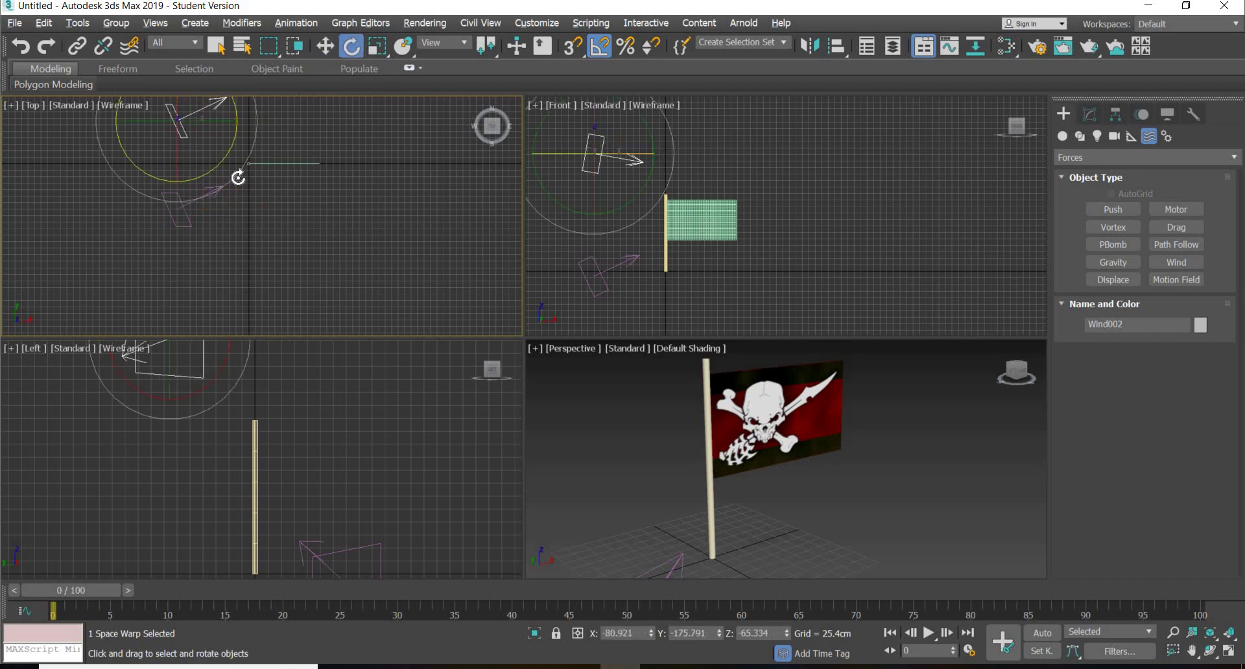
pyautogui.moveTo(237, 162); pyautogui.dragTo(245, 81)
pyautogui.click(322, 48)
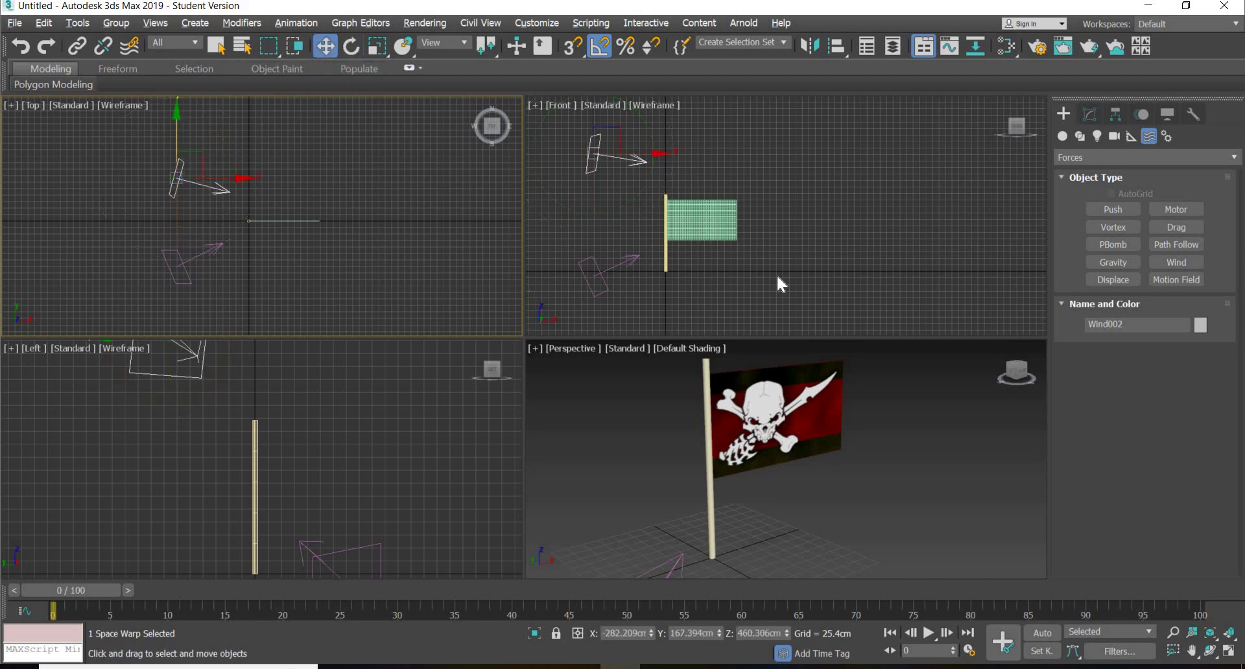
pyautogui.moveTo(778, 280); pyautogui.dragTo(869, 279, button='middle')
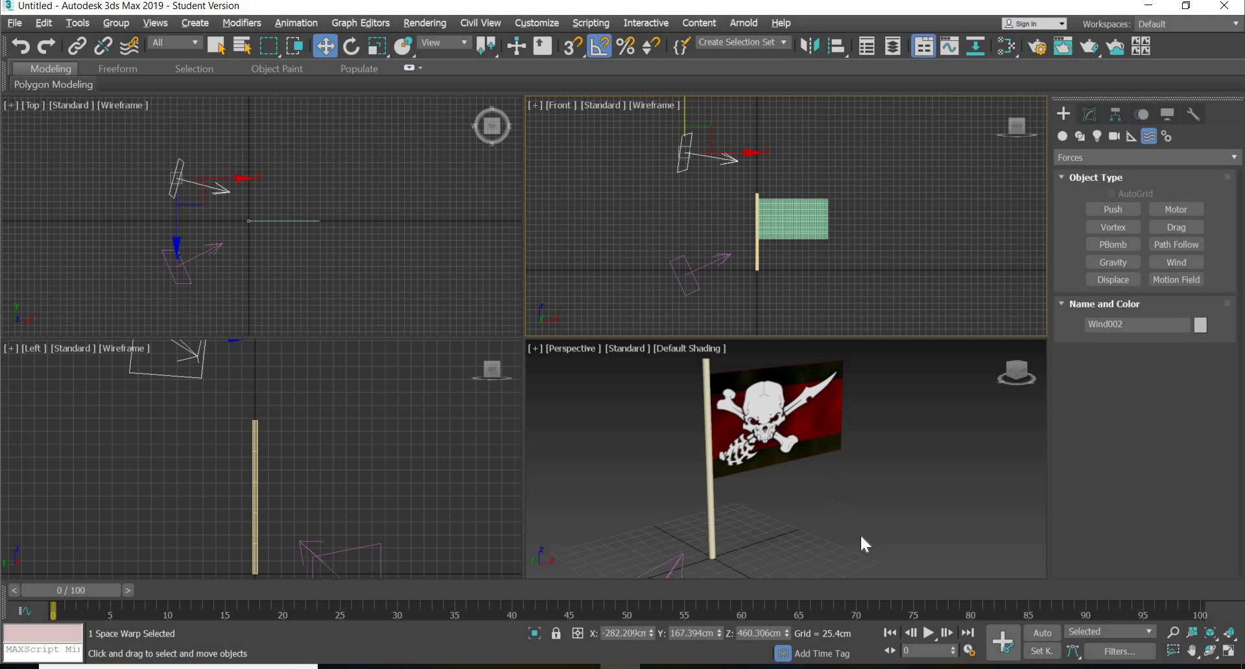
# Step: Select flag plane Plane001, show its Cloth settings, and maximize the Perspective view
pyautogui.scroll(-3, 862, 537)
pyautogui.moveTo(843, 536)
pyautogui.mouseDown(button='middle')
pyautogui.moveTo(834, 528)
pyautogui.moveTo(831, 550)
pyautogui.mouseUp(button='middle')
pyautogui.click(782, 447)
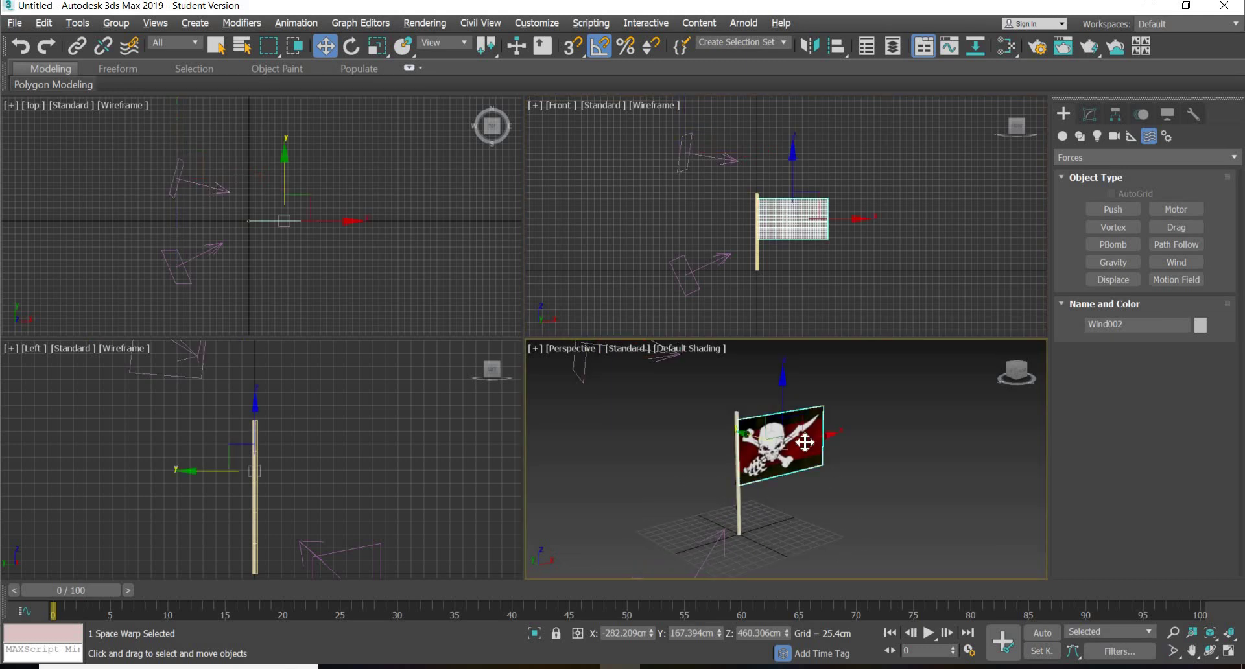
pyautogui.click(1091, 115)
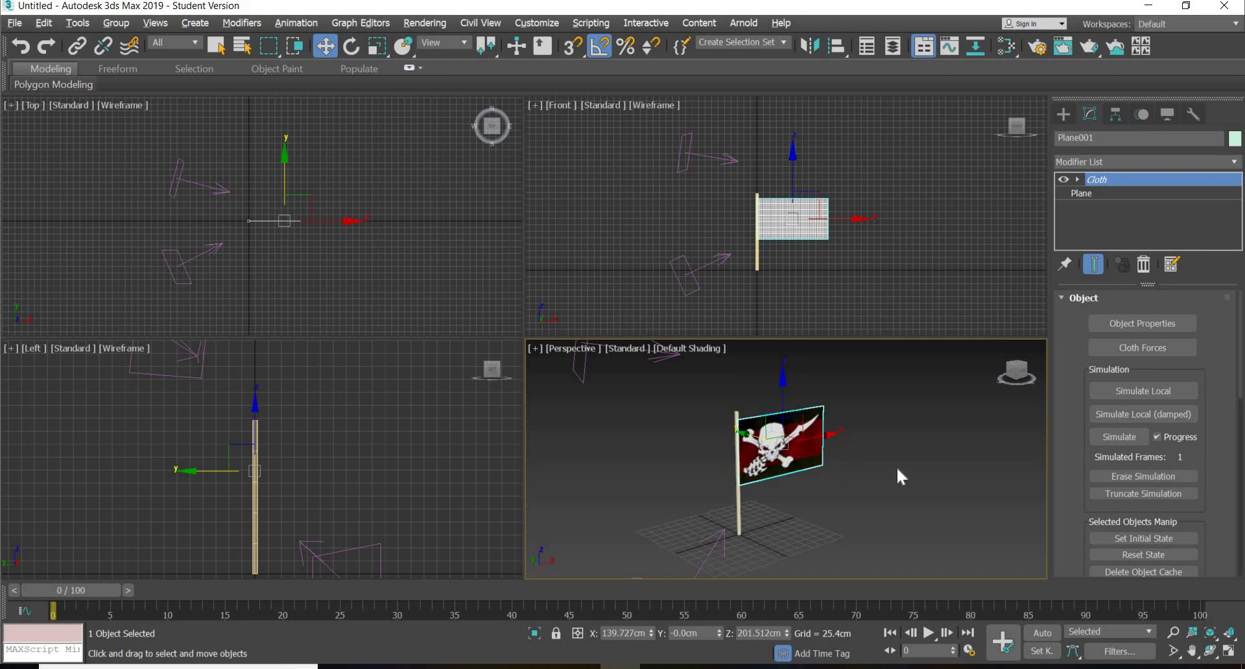
pyautogui.click(1229, 651)
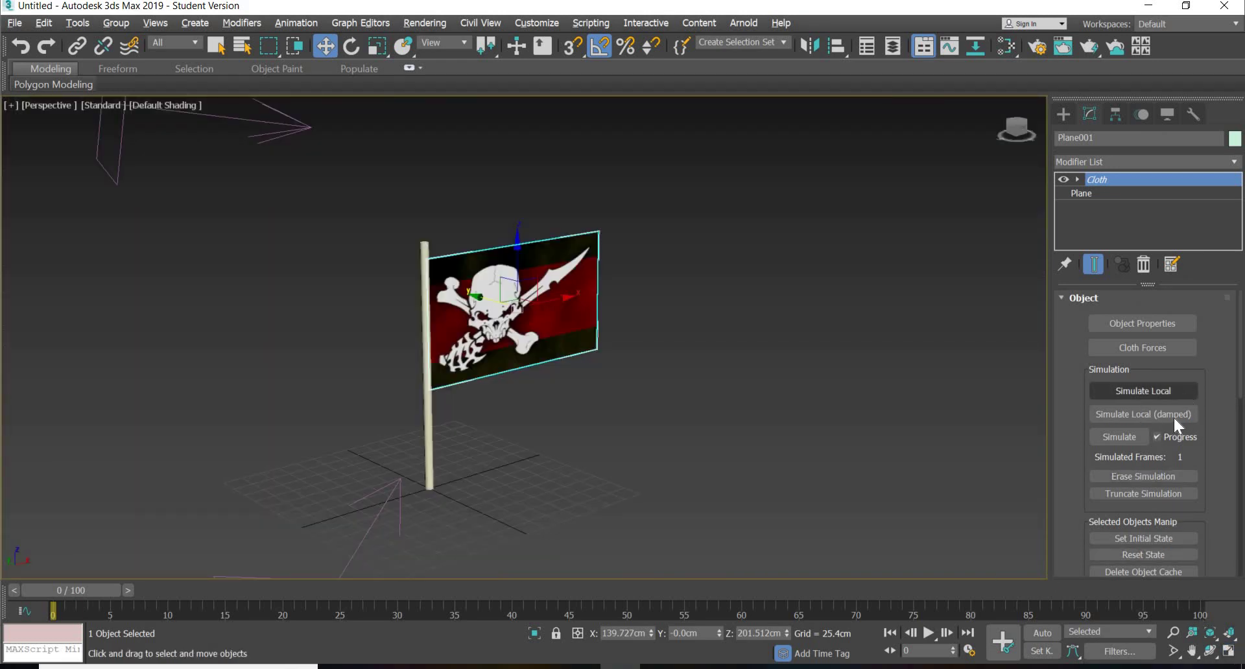
# Step: Add Wind001 and Wind002 to the cloth's Forces in Simulation list
pyautogui.click(1145, 347)
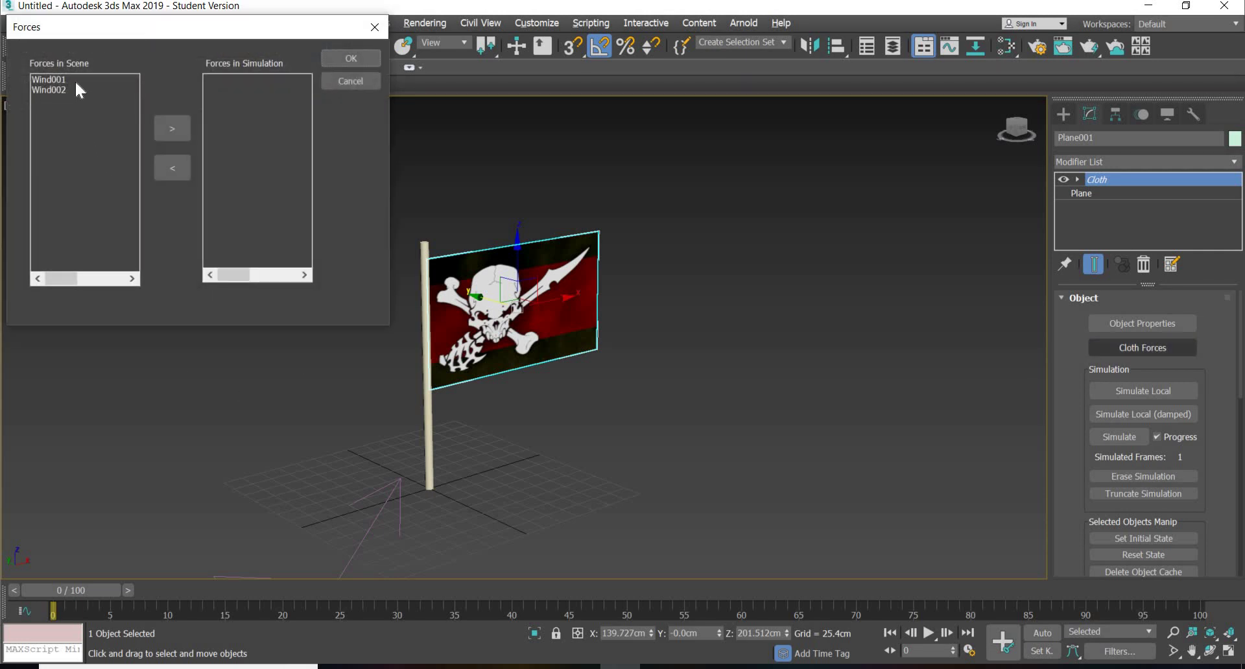
pyautogui.moveTo(49, 80); pyautogui.dragTo(51, 90)
pyautogui.click(169, 128)
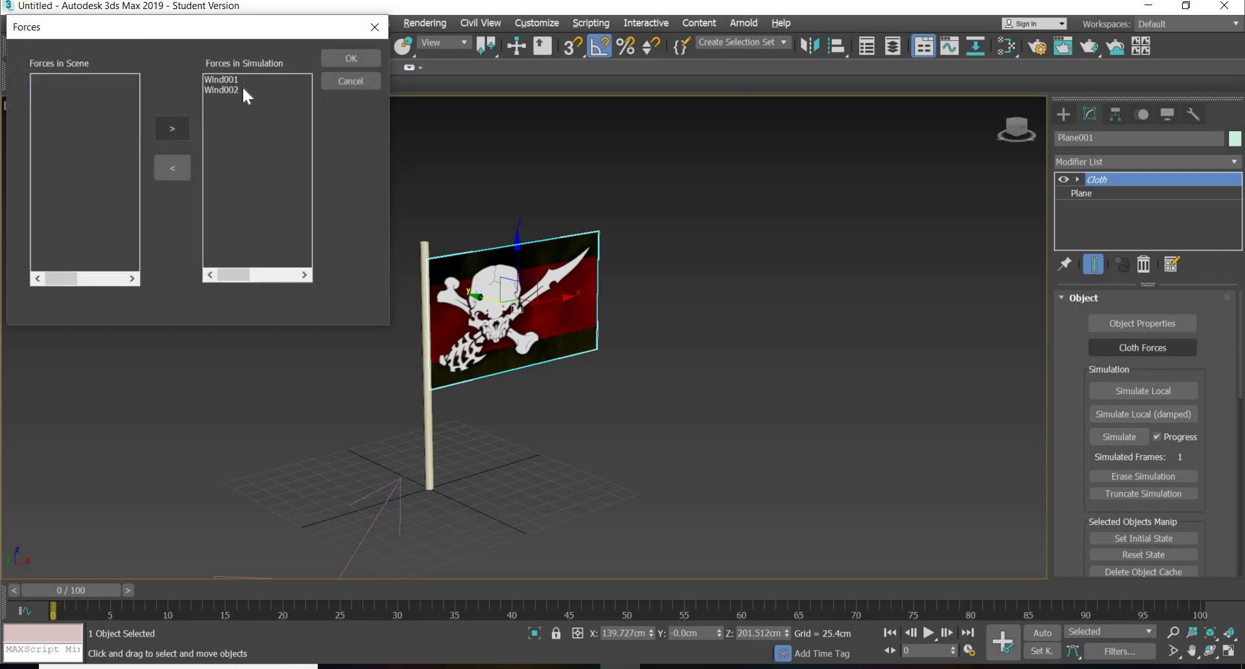
pyautogui.click(351, 58)
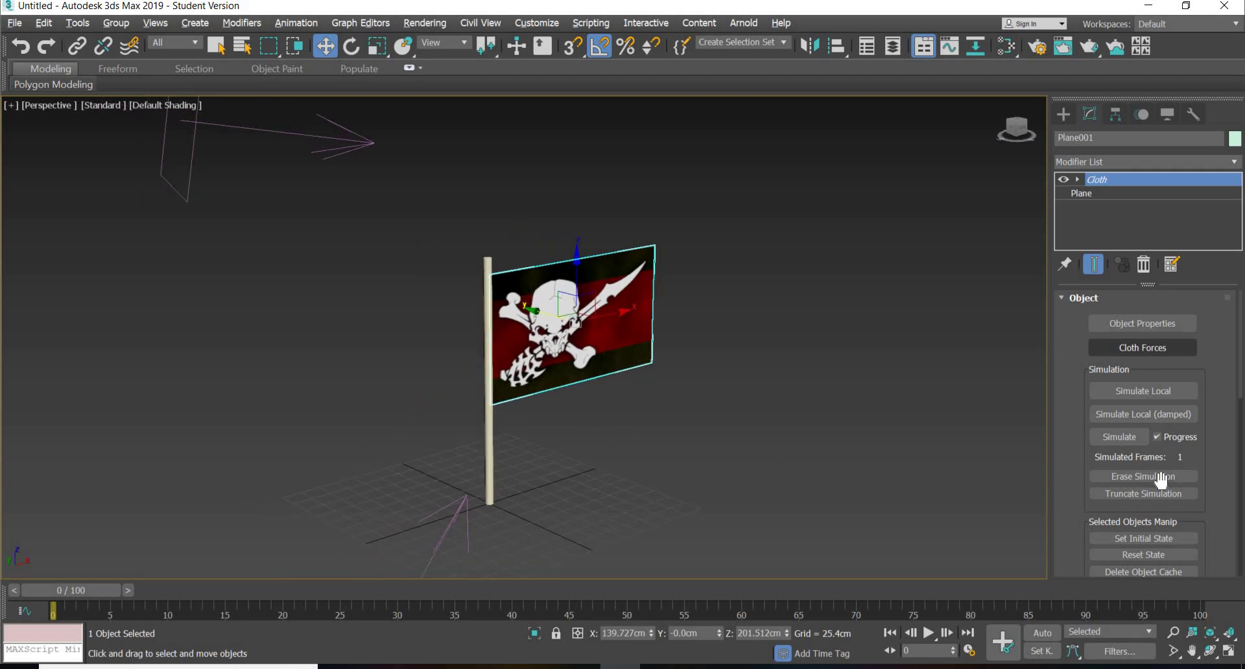
# Step: Run a brief Simulate Local trial, stop it, and Reset State to flatten the flag
pyautogui.click(1139, 388)
pyautogui.click(1139, 388)
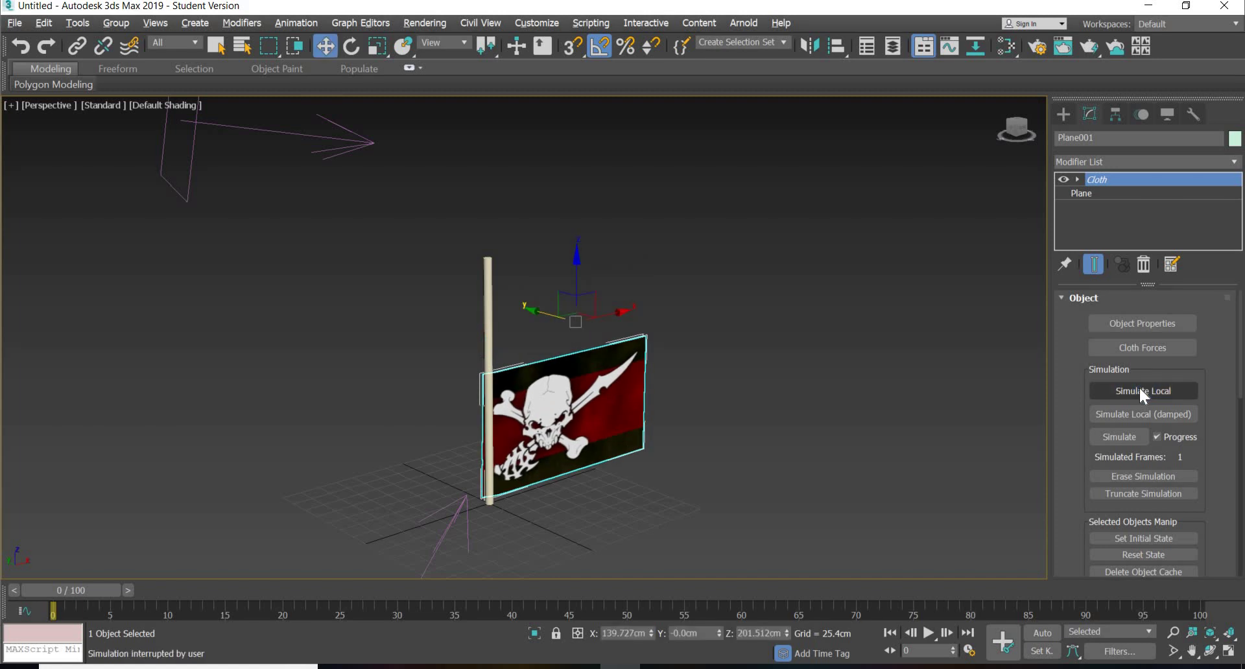
pyautogui.click(1144, 555)
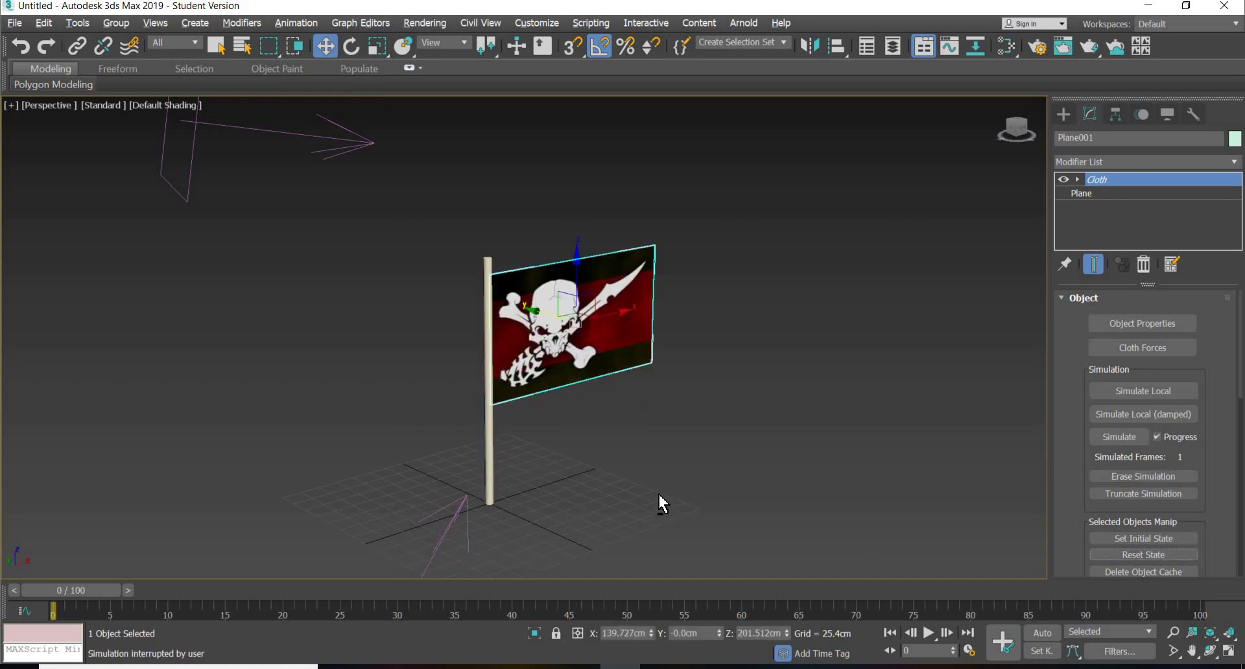
pyautogui.keyDown('alt'); pyautogui.moveTo(659, 494); pyautogui.dragTo(651, 423, button='middle'); pyautogui.keyUp('alt')
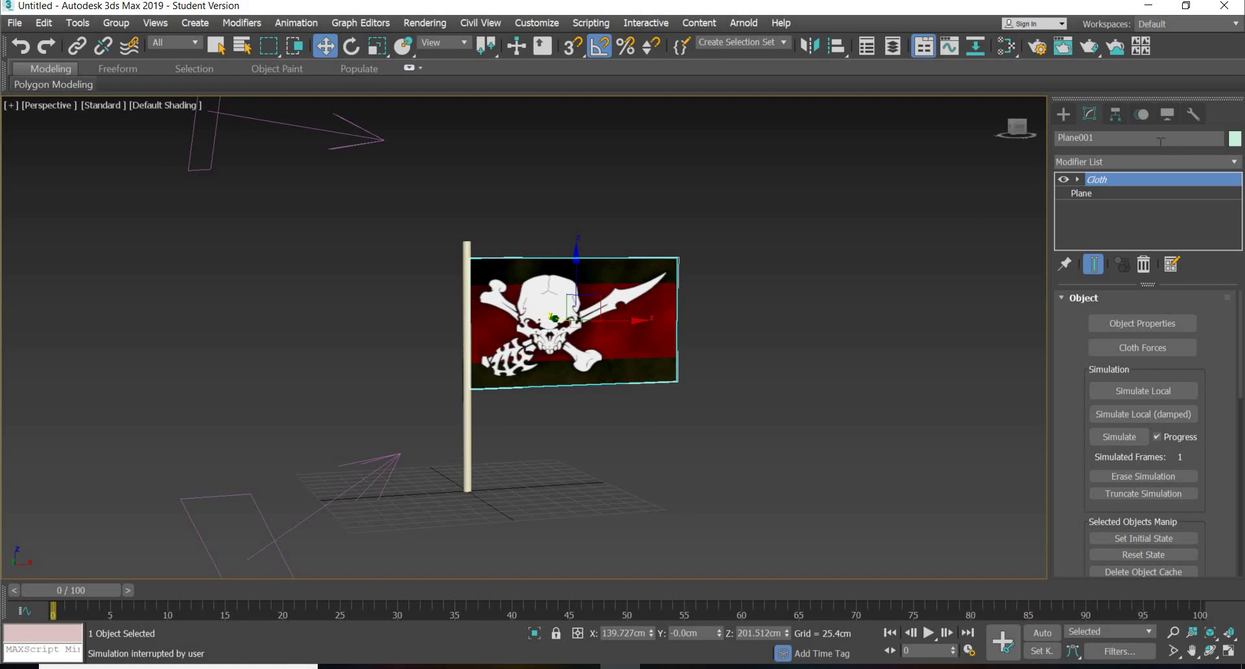
# Step: Enter the Cloth Group sub-level and maximize the Front view framed on the flag mesh
pyautogui.click(1077, 180)
pyautogui.click(1096, 195)
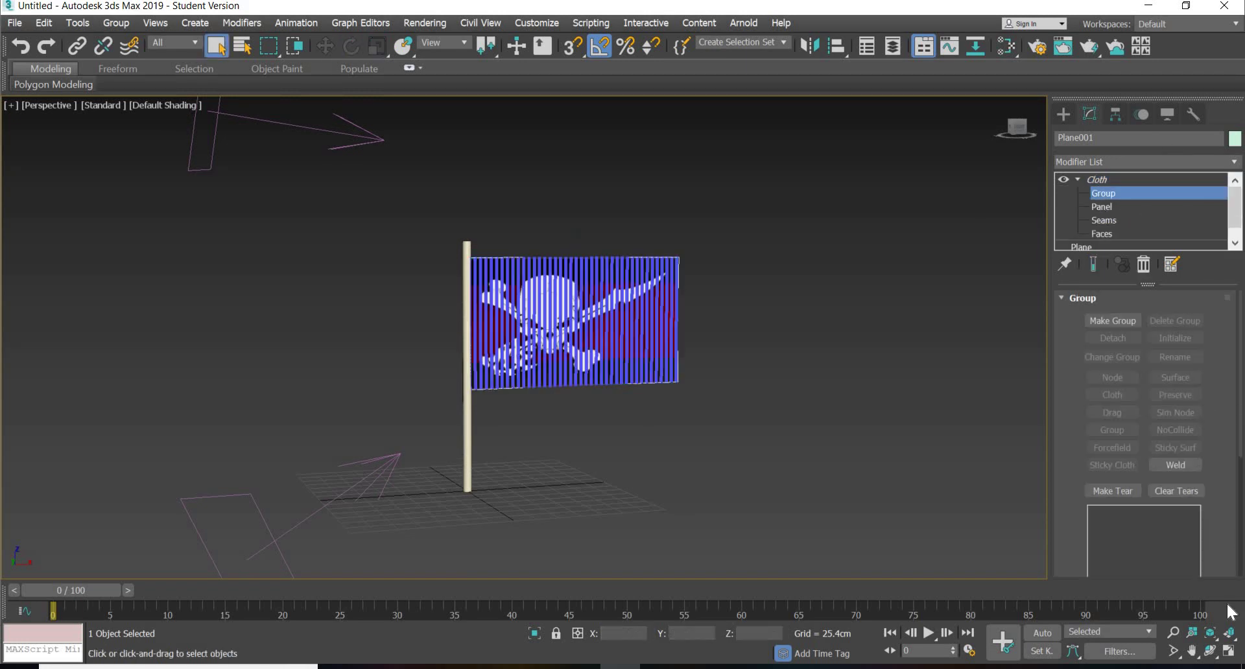
pyautogui.click(1229, 651)
pyautogui.scroll(5, 730, 230)
pyautogui.moveTo(730, 230); pyautogui.dragTo(493, 282, button='middle')
pyautogui.hotkey('alt', 'w')
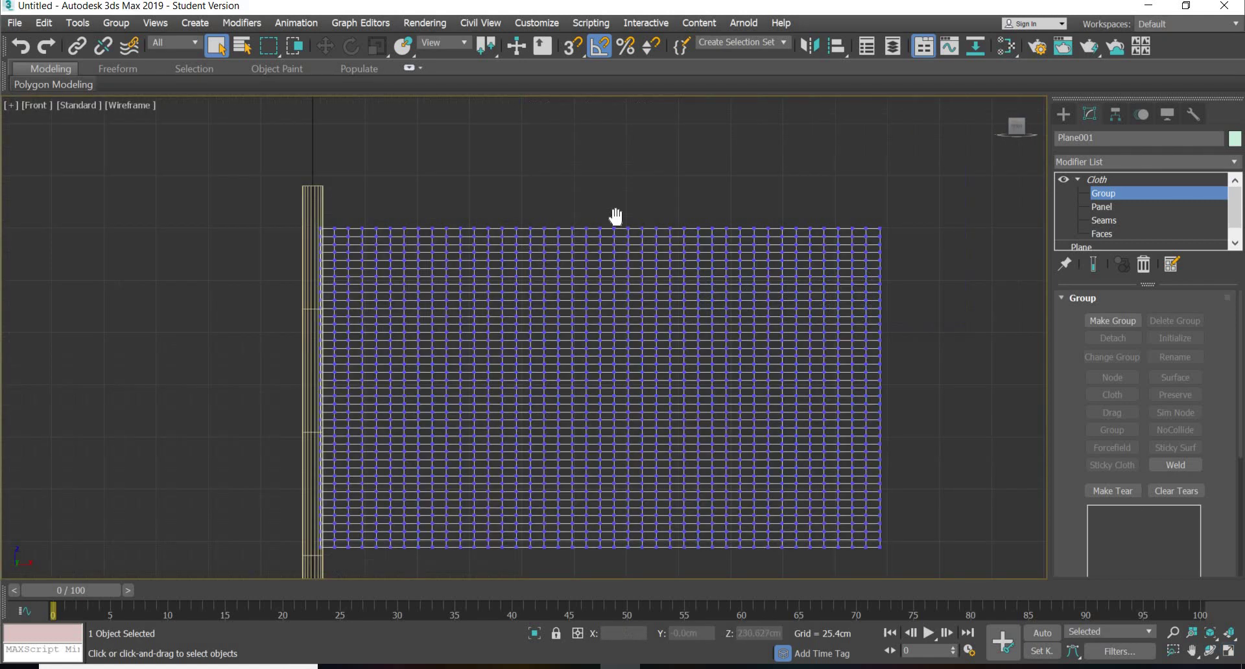
# Step: Group the pole-side vertex column as Group001 and pin it to the pole as a Sim Node
pyautogui.moveTo(441, 341); pyautogui.dragTo(457, 507)
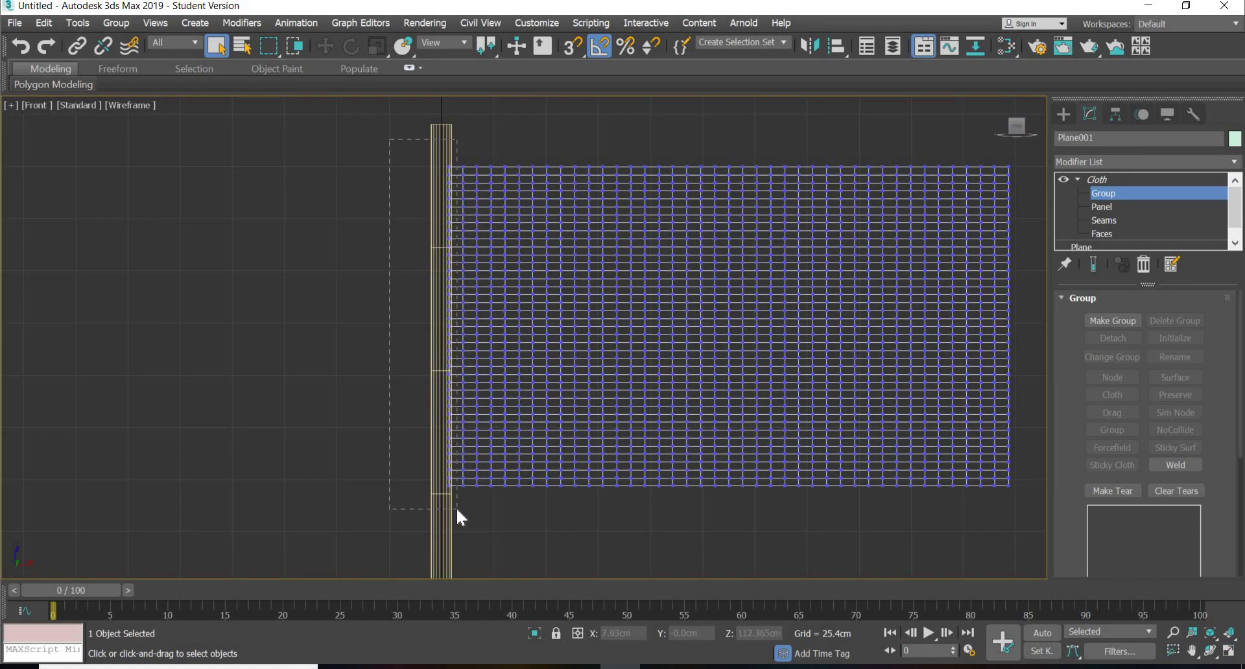
pyautogui.click(1113, 321)
pyautogui.click(574, 364)
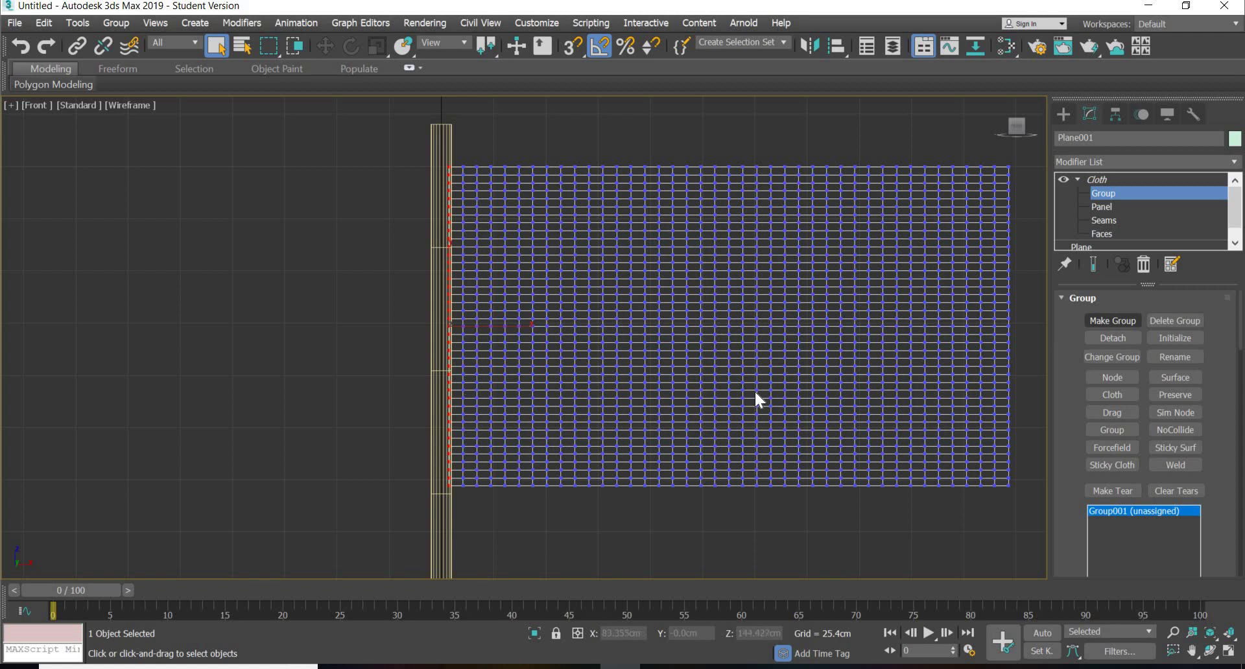
pyautogui.click(1176, 412)
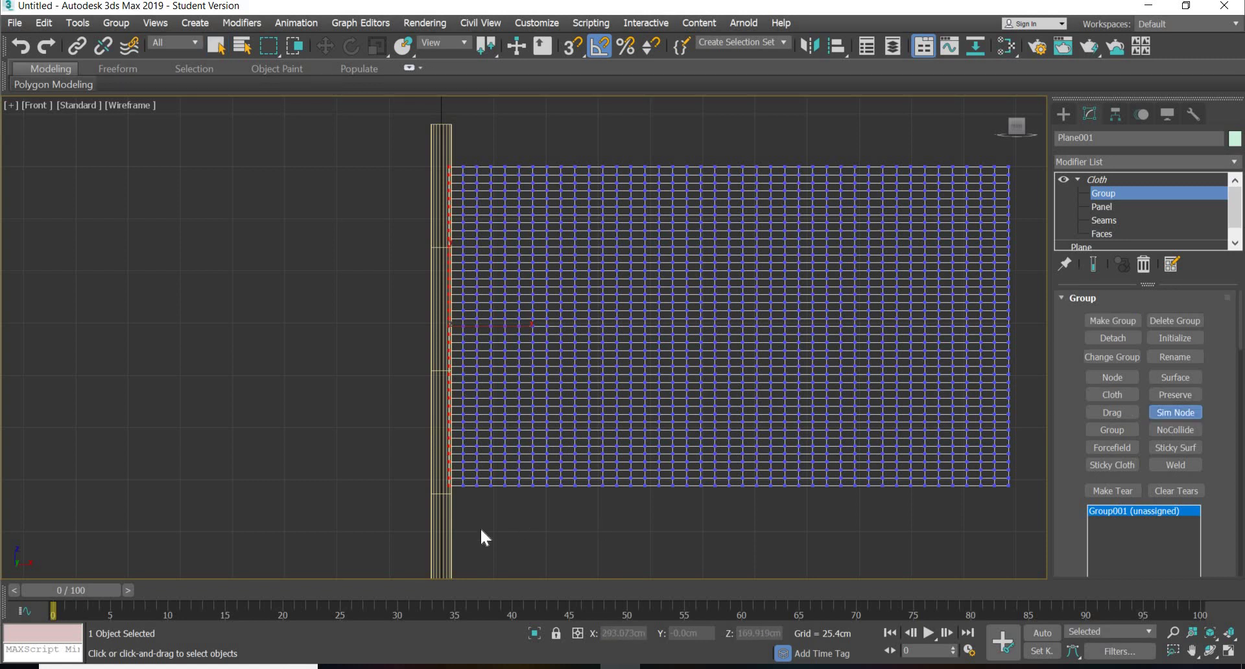
pyautogui.click(447, 513)
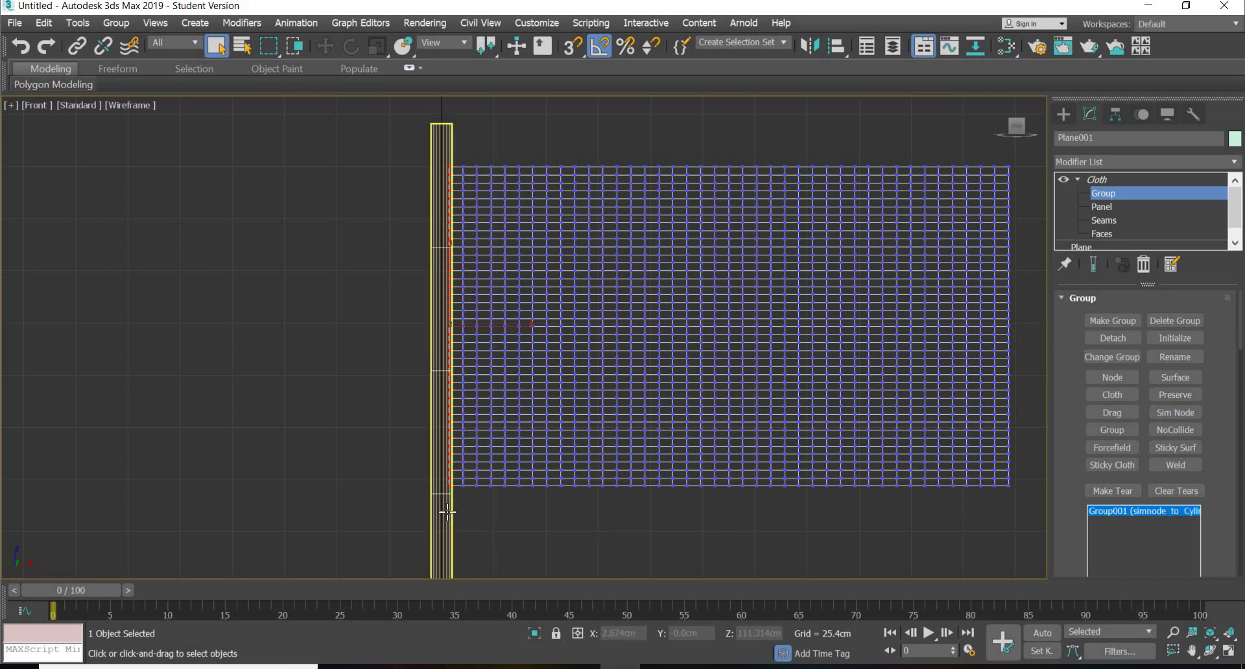
pyautogui.click(1064, 114)
pyautogui.click(1227, 651)
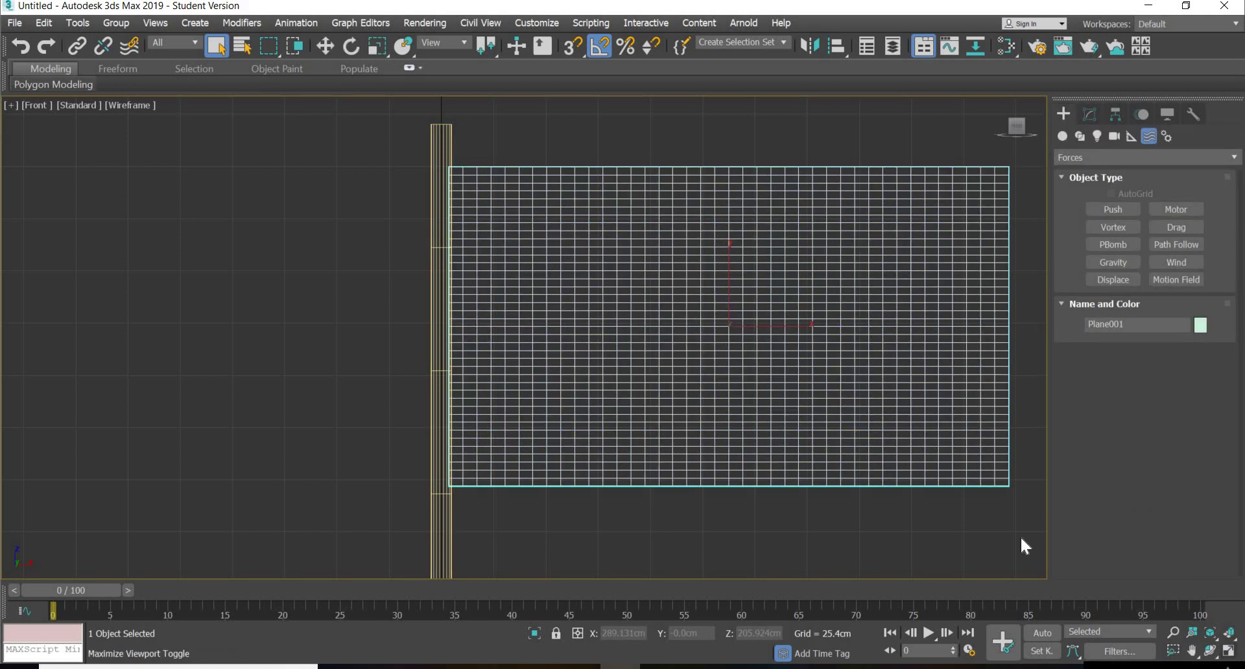
# Step: Run Simulate Local, watch the pinned flag billow in the Front and Perspective views, then stop it
pyautogui.click(1089, 116)
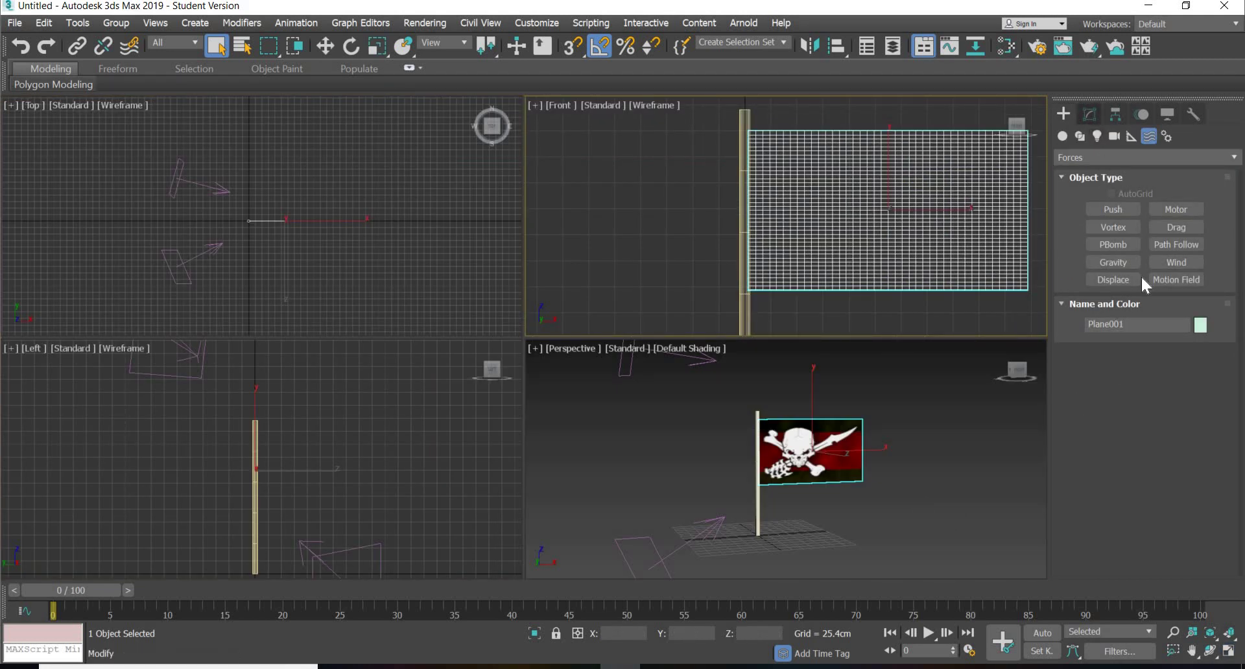
pyautogui.click(1154, 391)
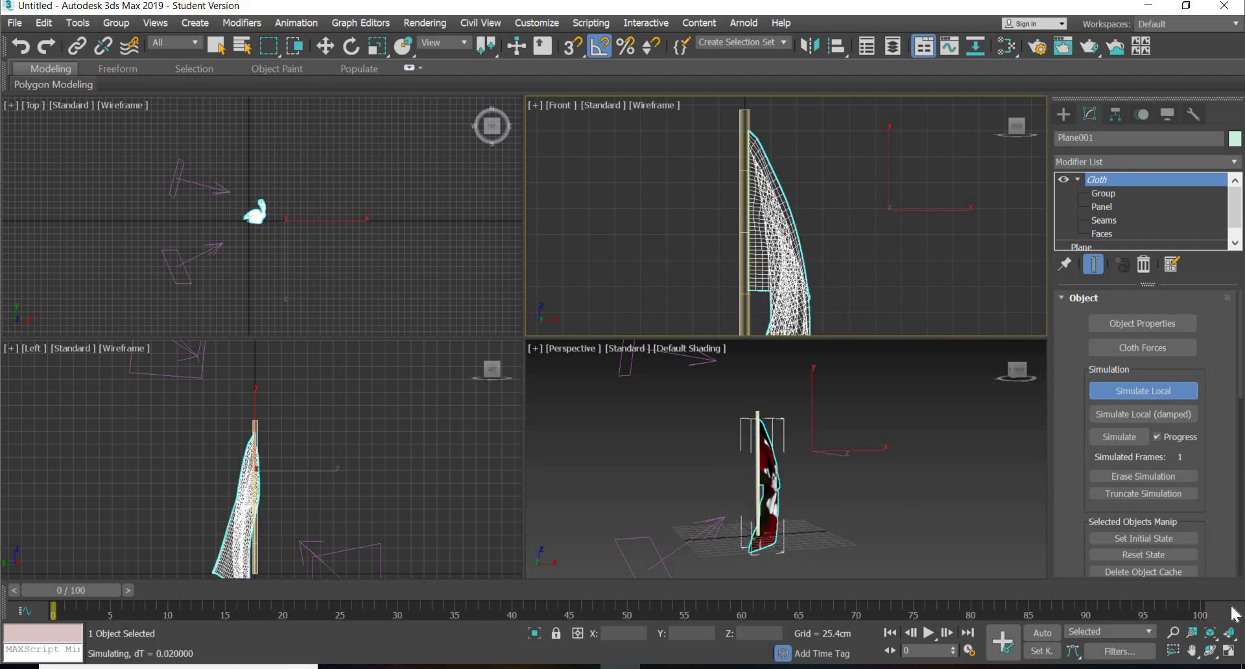
pyautogui.click(1232, 652)
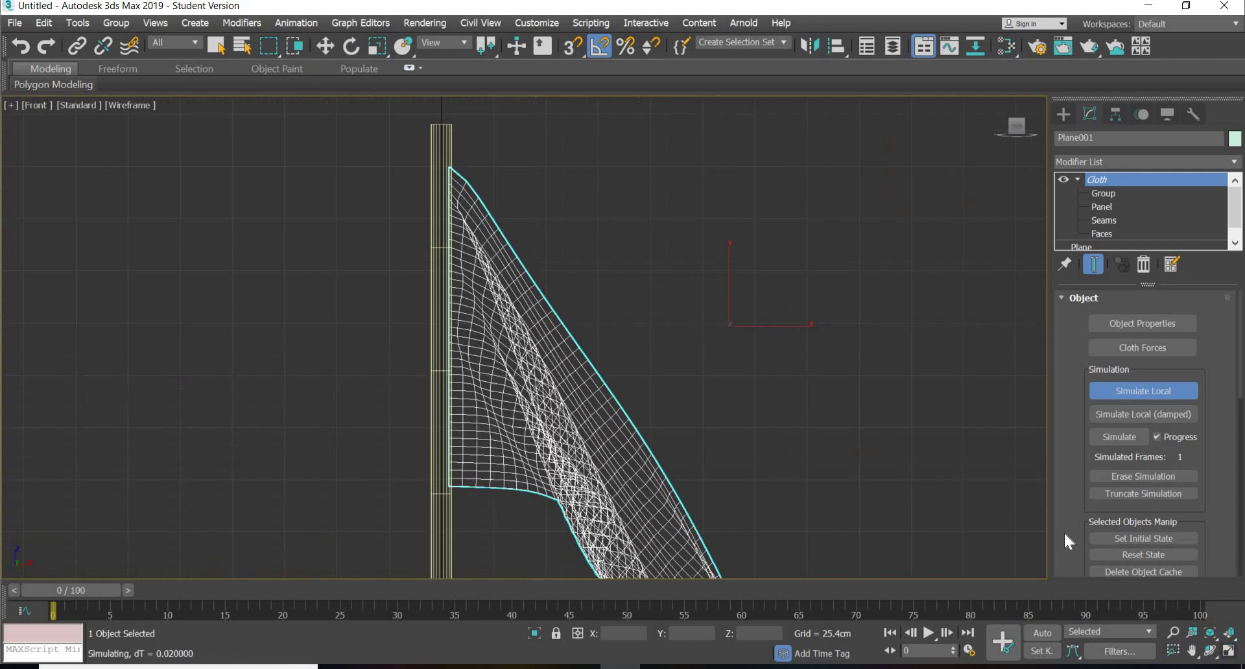
pyautogui.click(1229, 651)
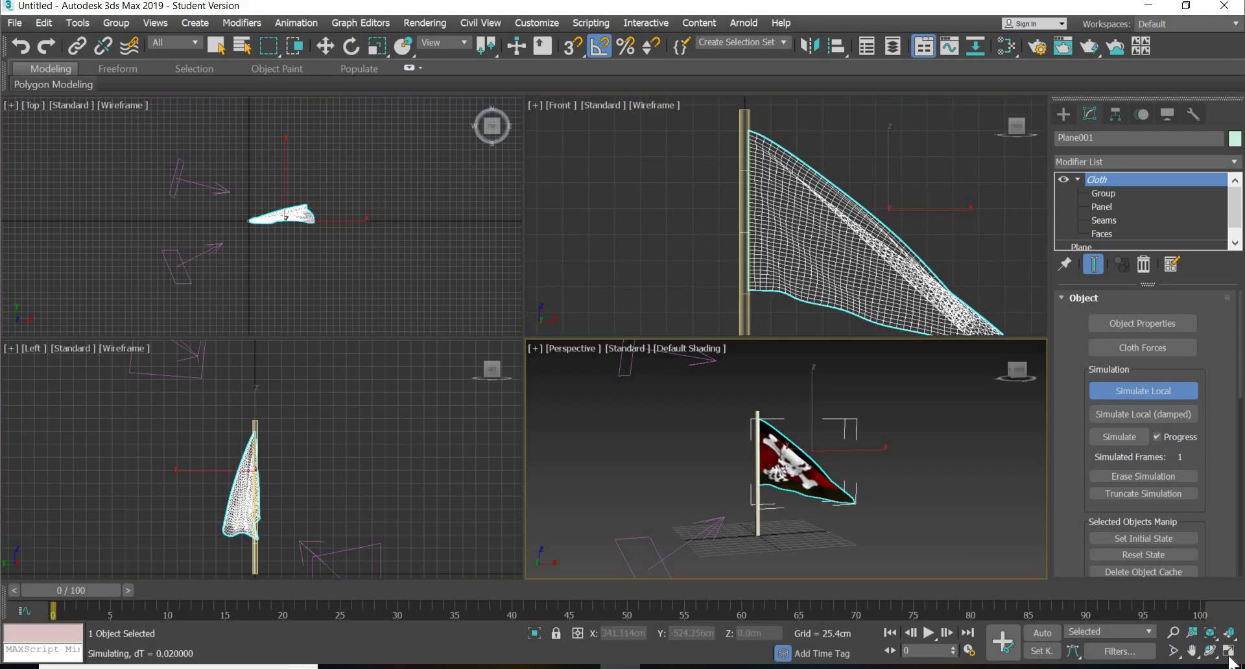
pyautogui.middleClick(874, 504)
pyautogui.hotkey('alt', 'w')
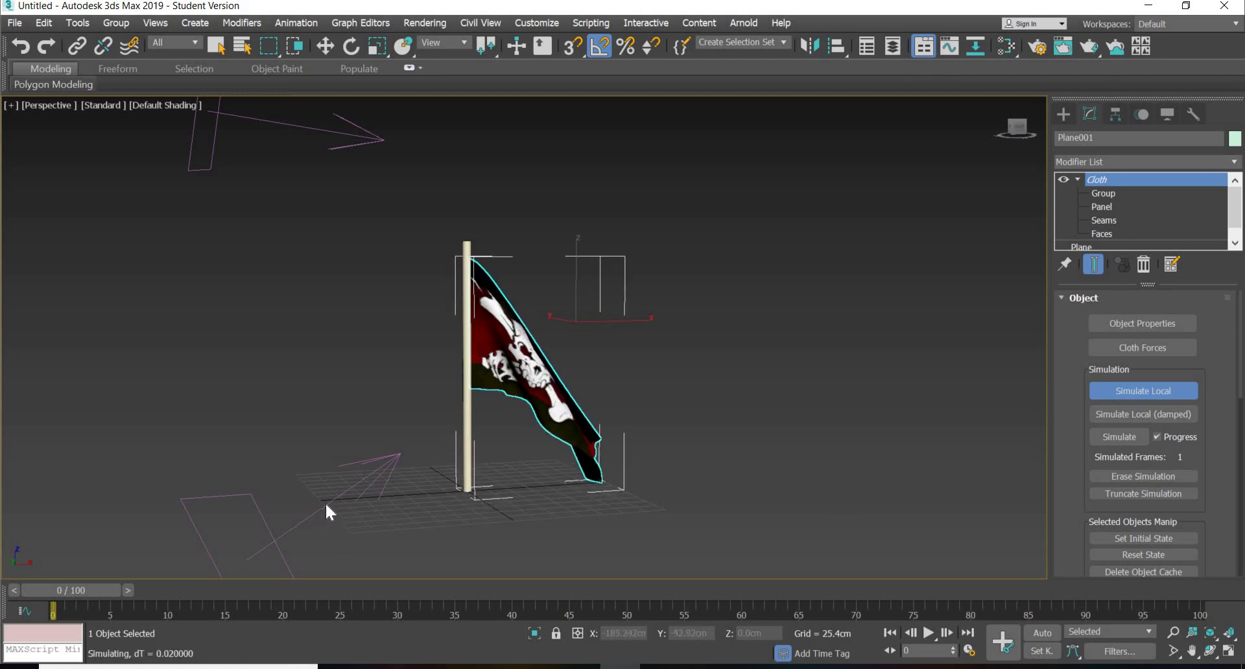
pyautogui.click(1116, 392)
# Step: Set Wind001's strength to 2, reselect the flag and rerun Simulate Local
pyautogui.click(253, 509)
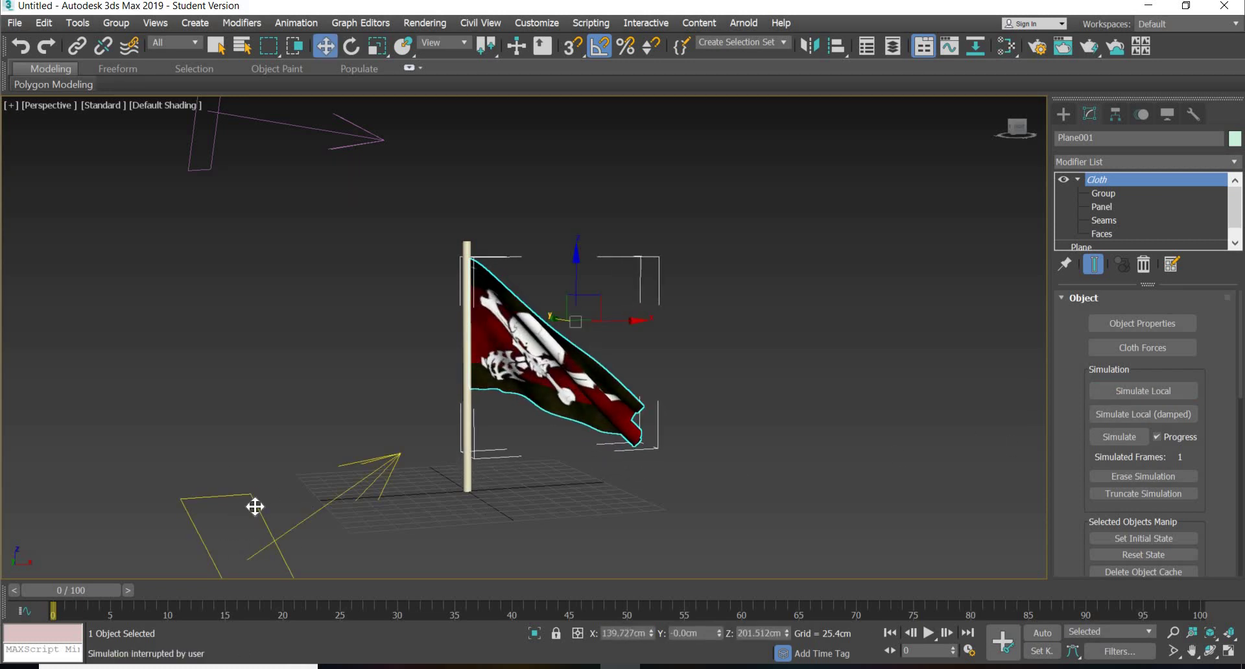
pyautogui.click(1167, 347)
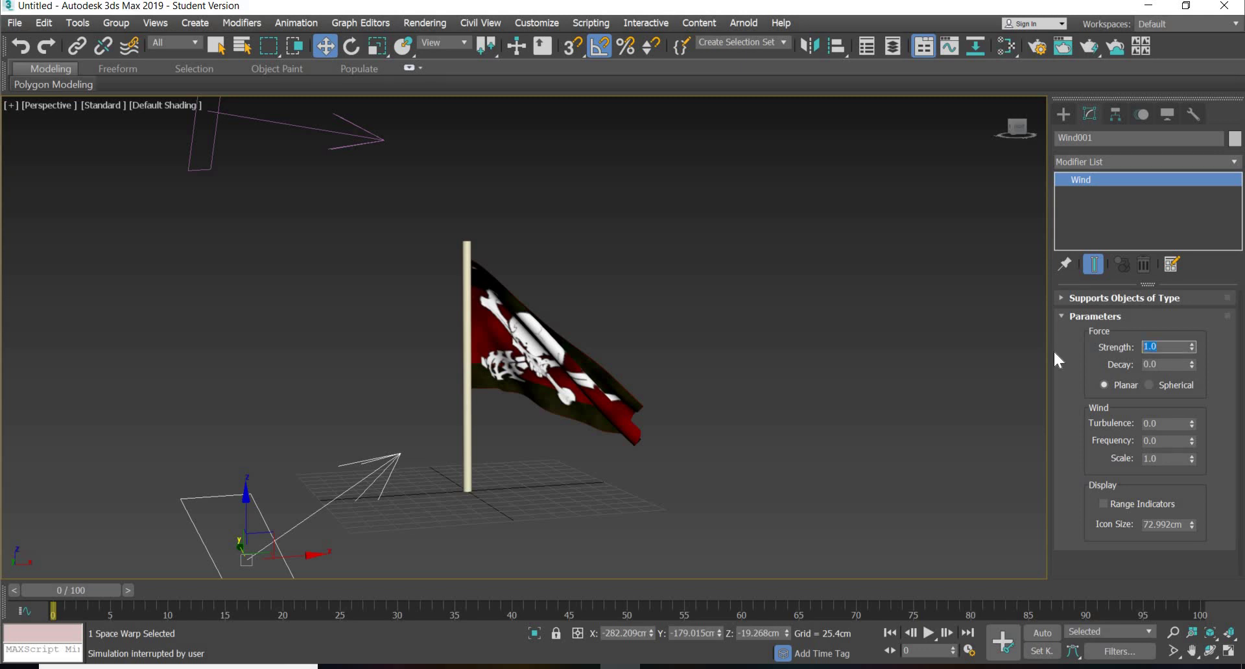
pyautogui.write('2')
pyautogui.click(592, 407)
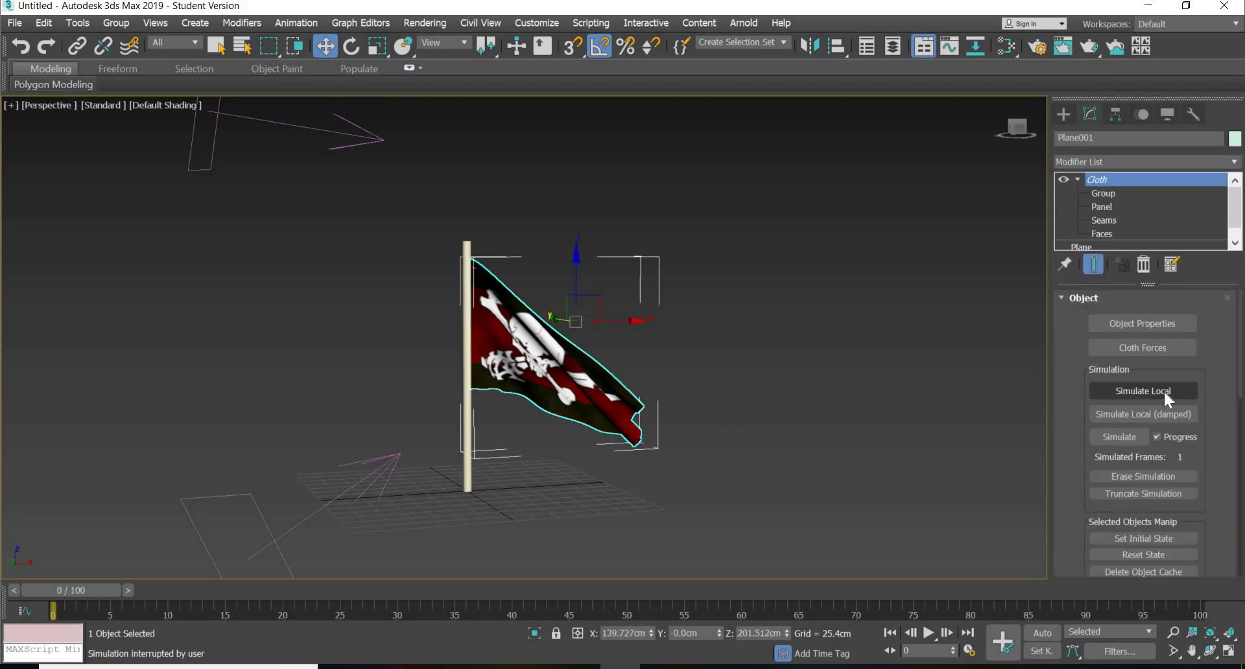
pyautogui.click(1164, 391)
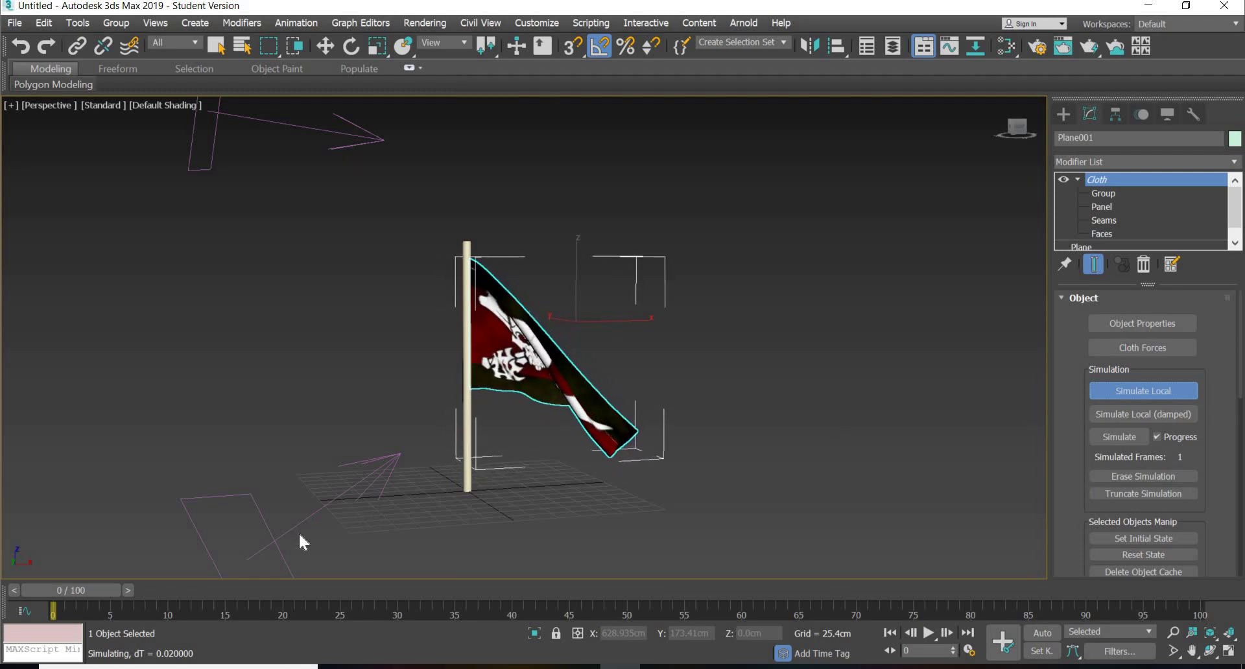
# Step: Move Wind001 up near the flagpole and rotate it -15 degrees to point at the flag
pyautogui.click(1064, 114)
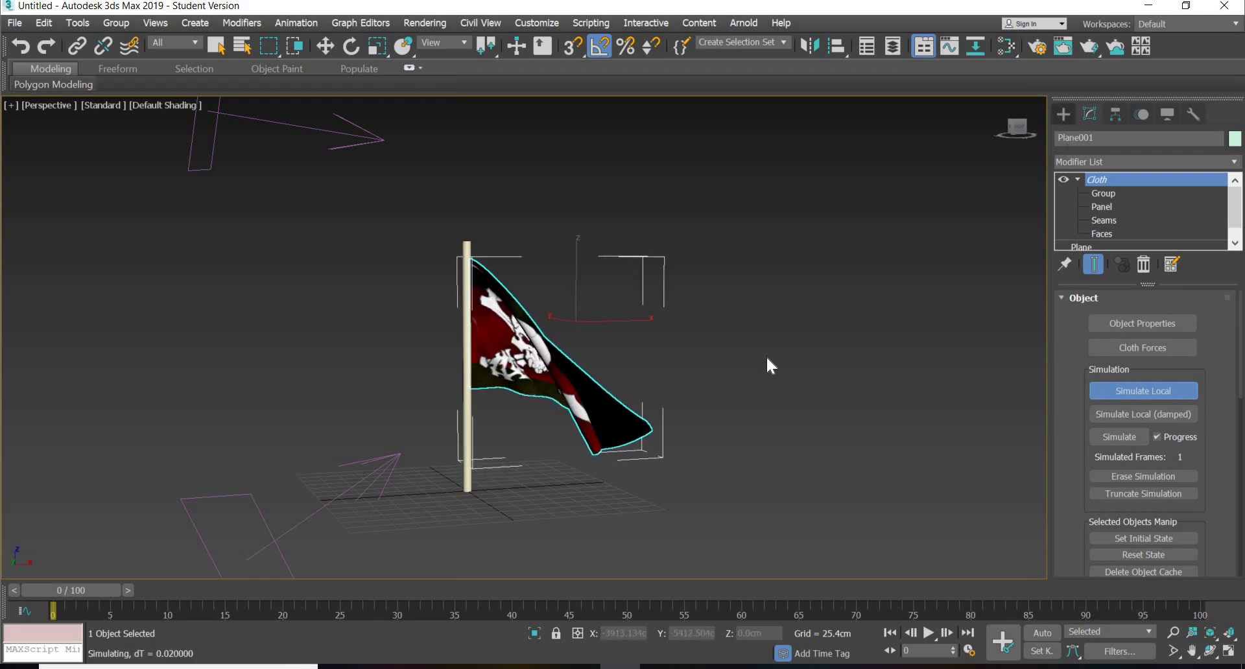
pyautogui.press('w')
pyautogui.click(693, 445)
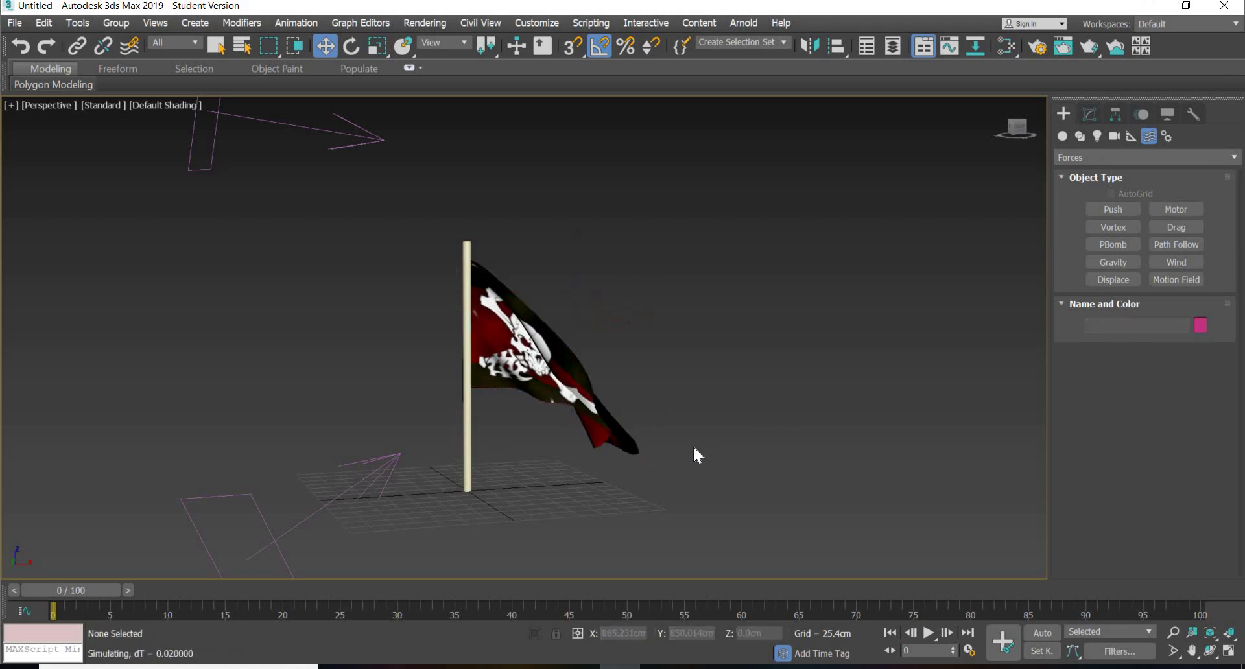
pyautogui.click(551, 400)
pyautogui.click(336, 504)
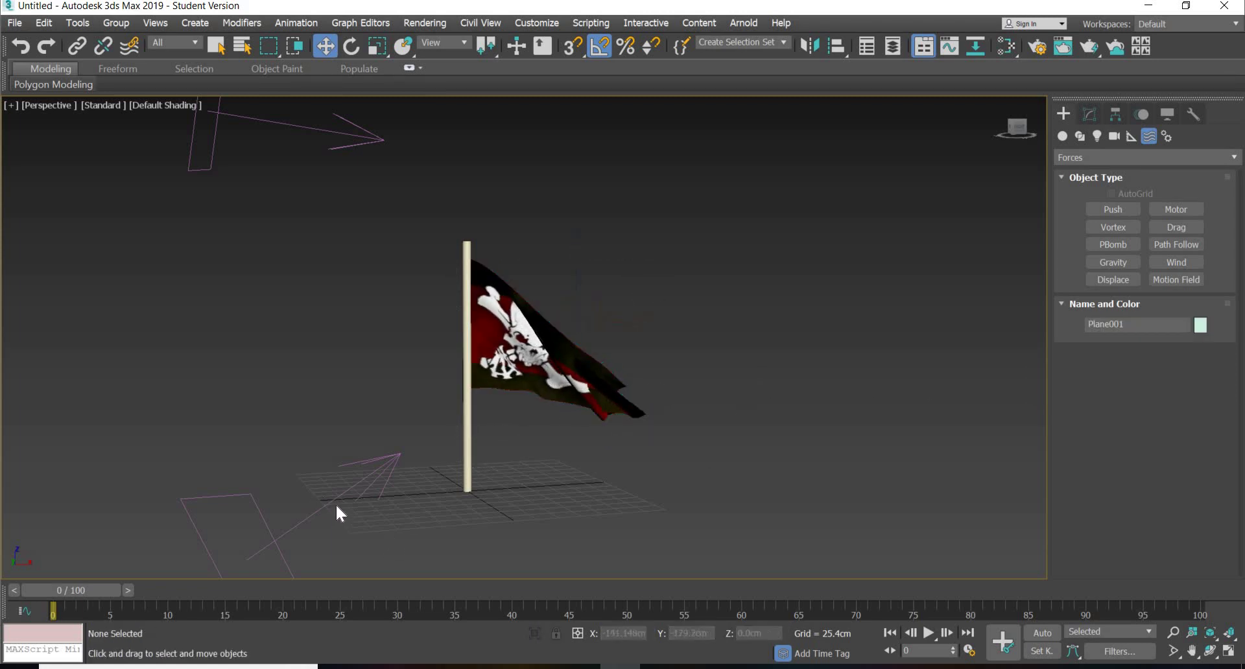
pyautogui.click(246, 504)
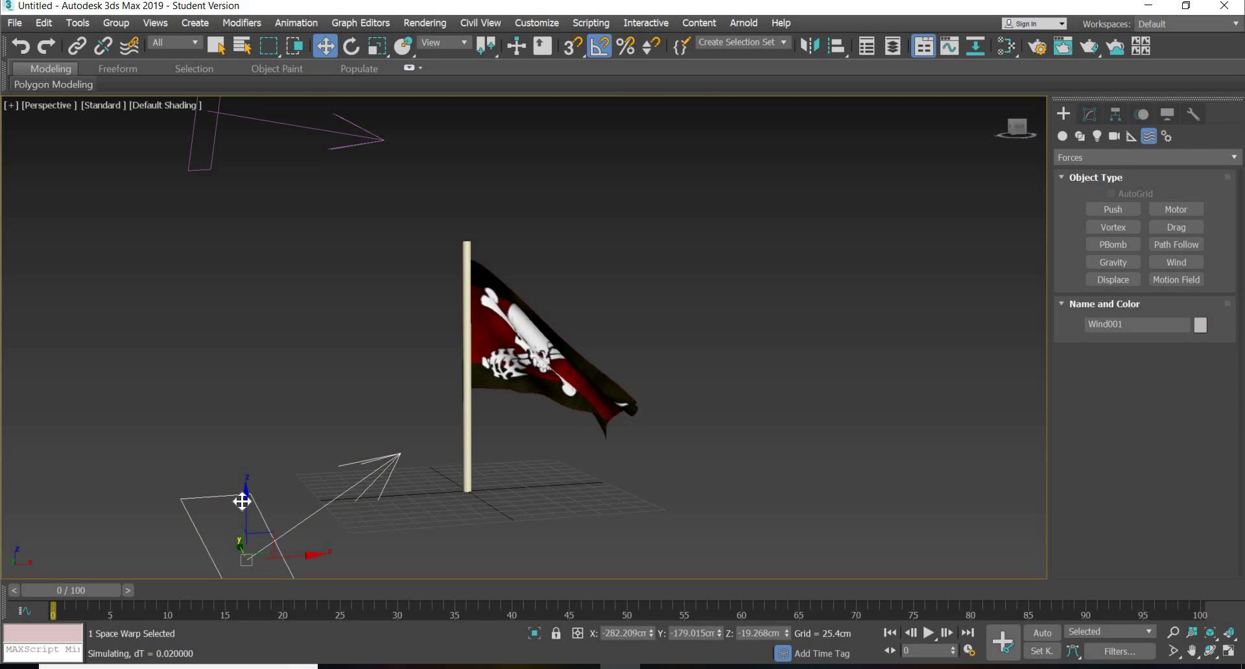
pyautogui.moveTo(254, 413); pyautogui.dragTo(392, 447)
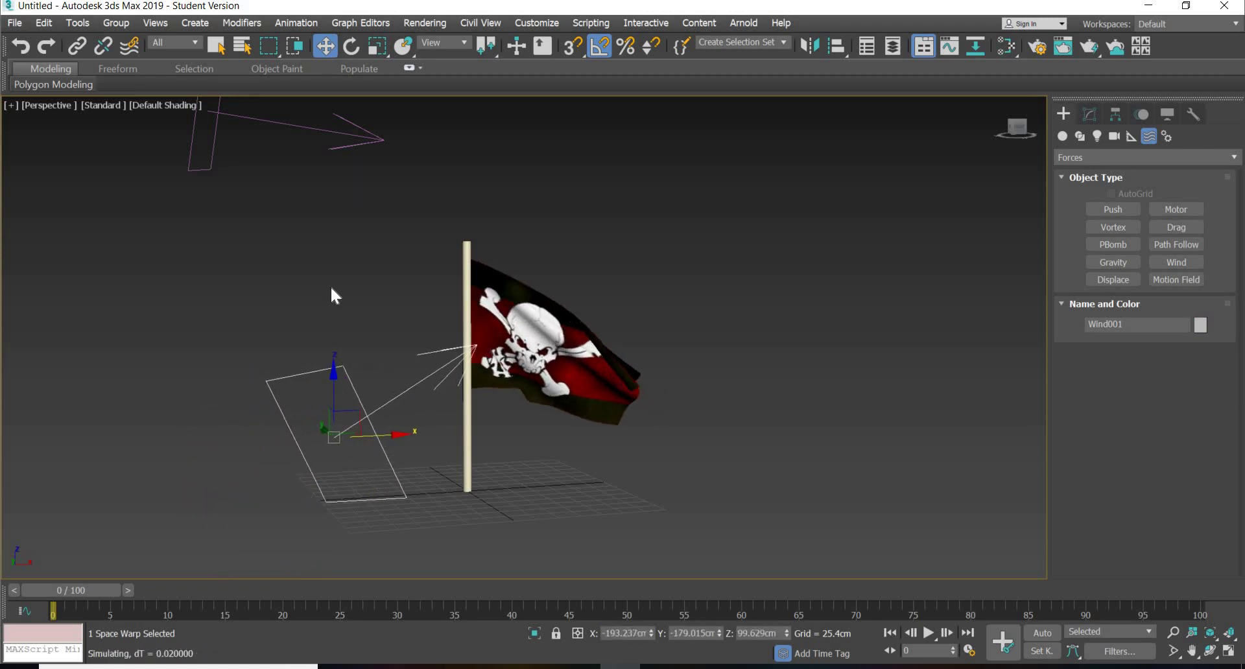
pyautogui.press('e')
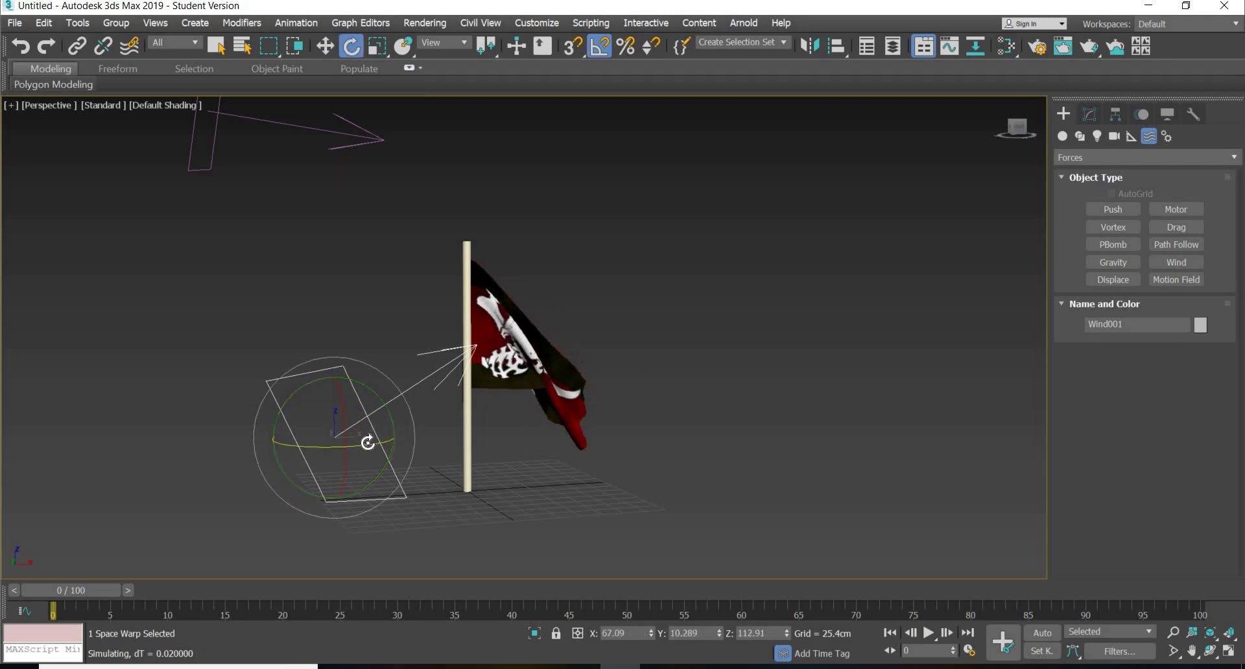
pyautogui.moveTo(364, 439); pyautogui.dragTo(361, 441)
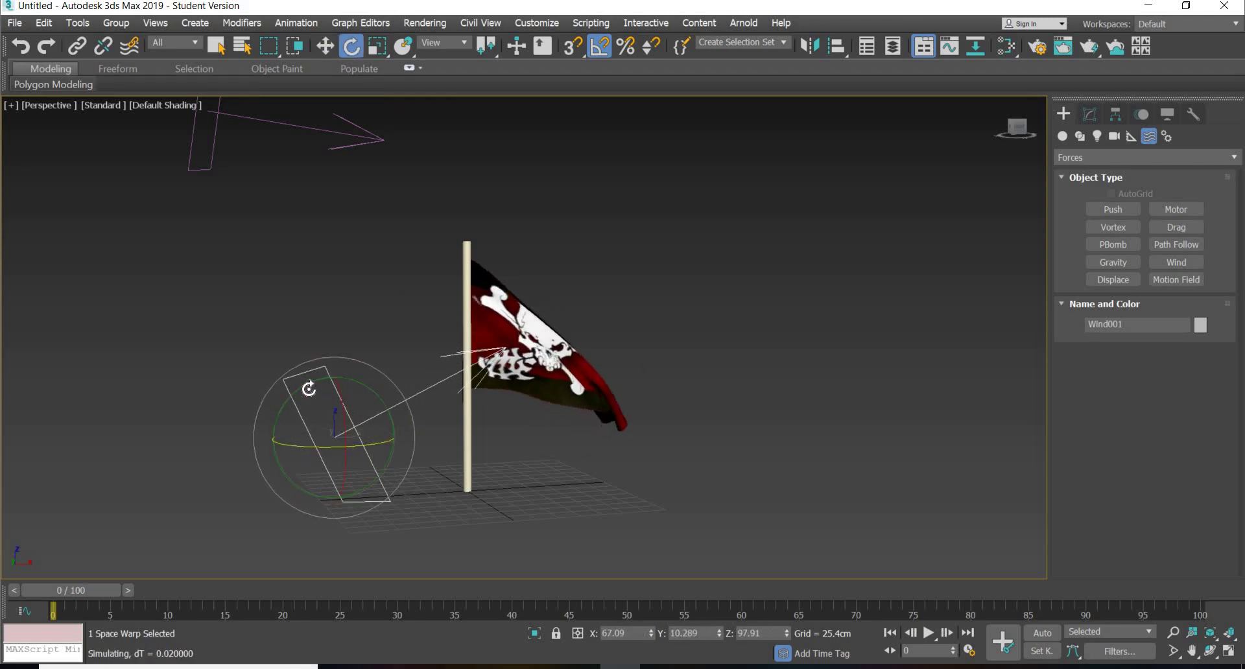
pyautogui.moveTo(310, 383); pyautogui.dragTo(334, 405)
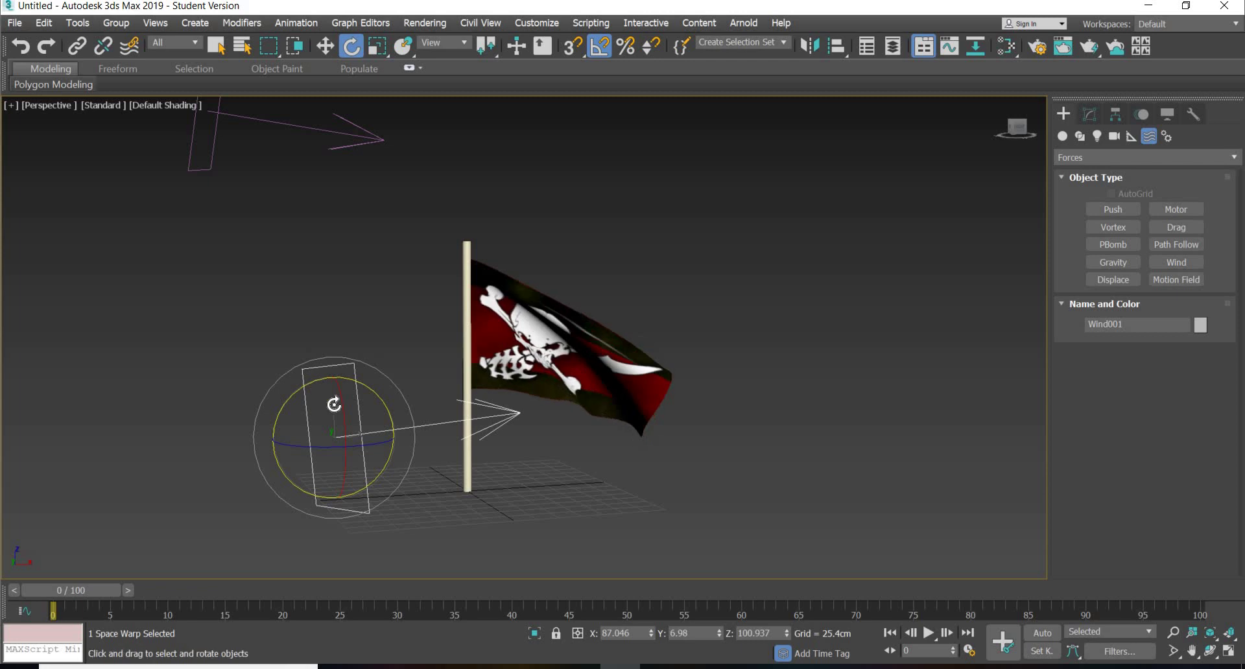
pyautogui.click(325, 43)
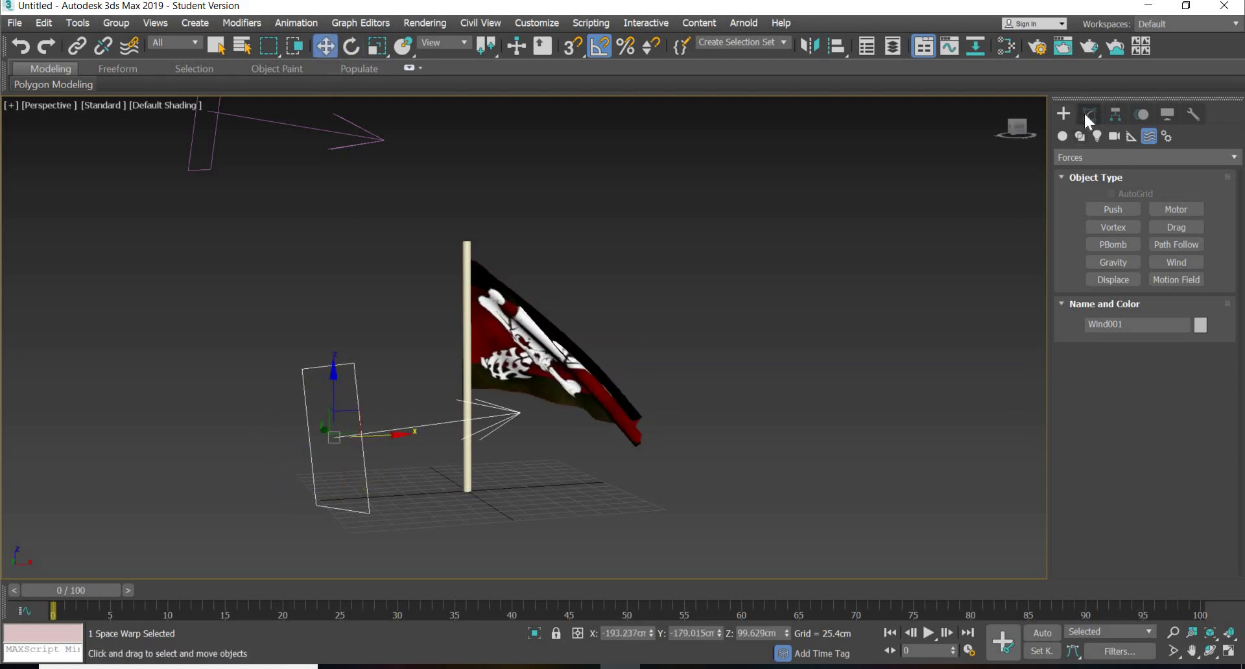
# Step: Stop the flag's simulation, then Set Initial State and Reset State to flatten it
pyautogui.click(1007, 235)
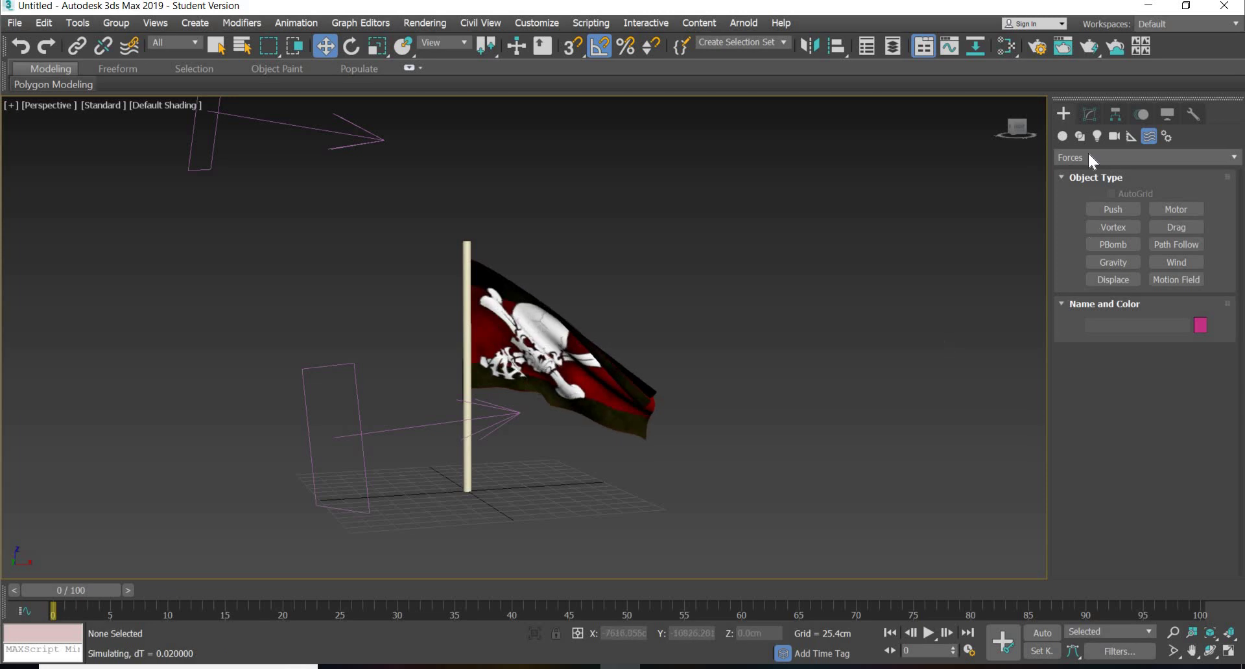
pyautogui.click(578, 387)
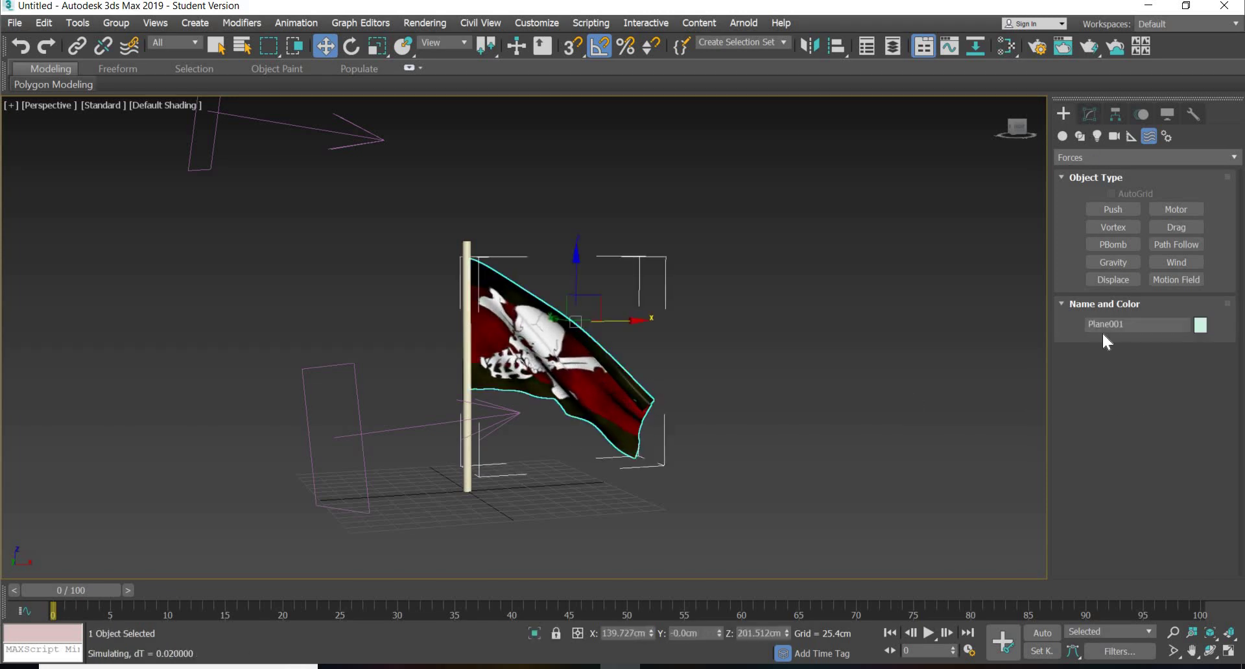
pyautogui.click(1090, 115)
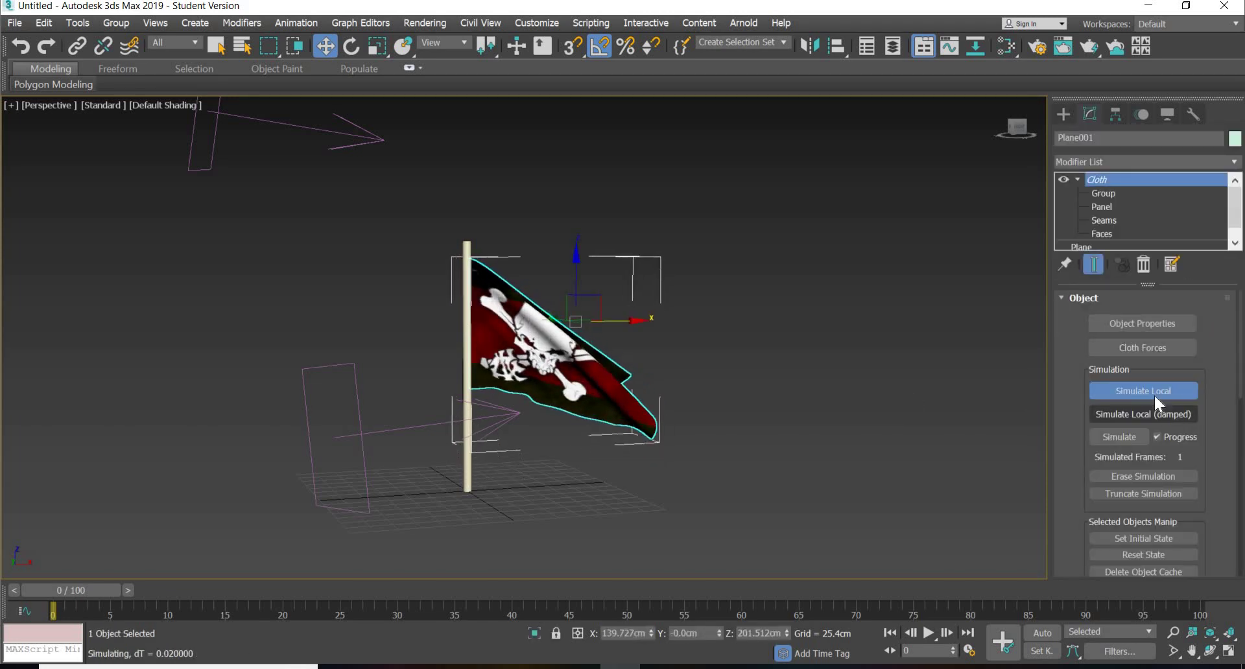
pyautogui.click(1154, 396)
pyautogui.click(1139, 539)
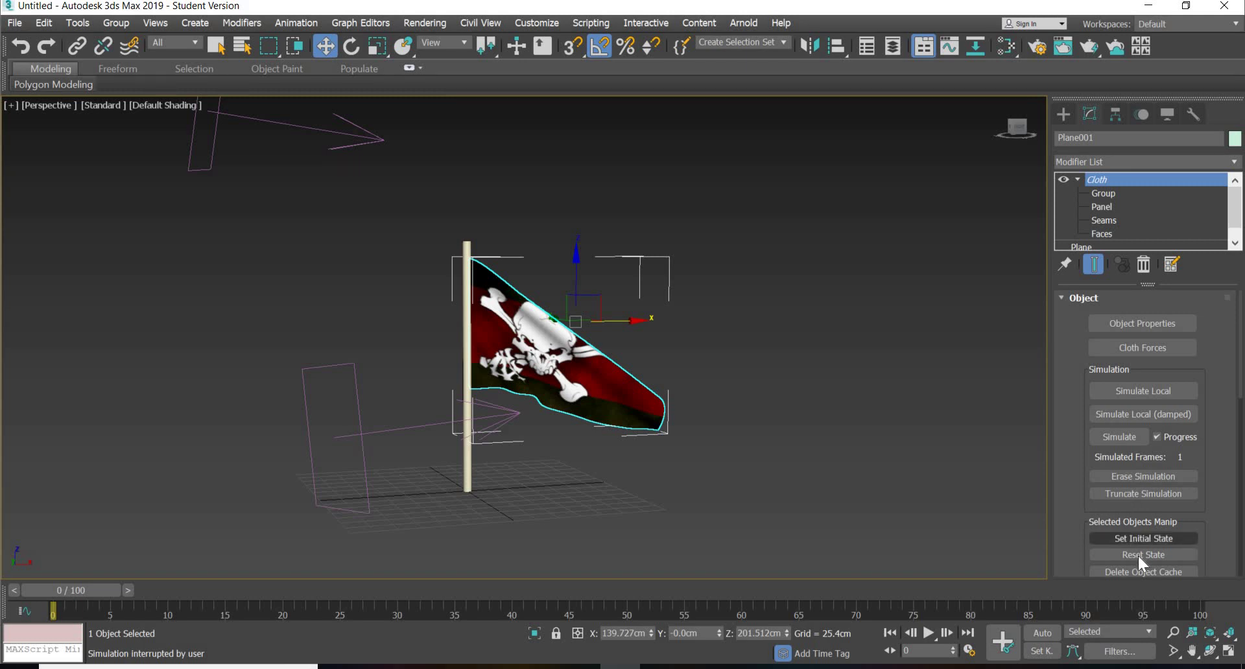
pyautogui.click(1138, 555)
# Step: Create a new cylinder in the Top view right of the flag, 5 cm radius, about 500 cm tall
pyautogui.moveTo(612, 466); pyautogui.dragTo(453, 465, button='middle')
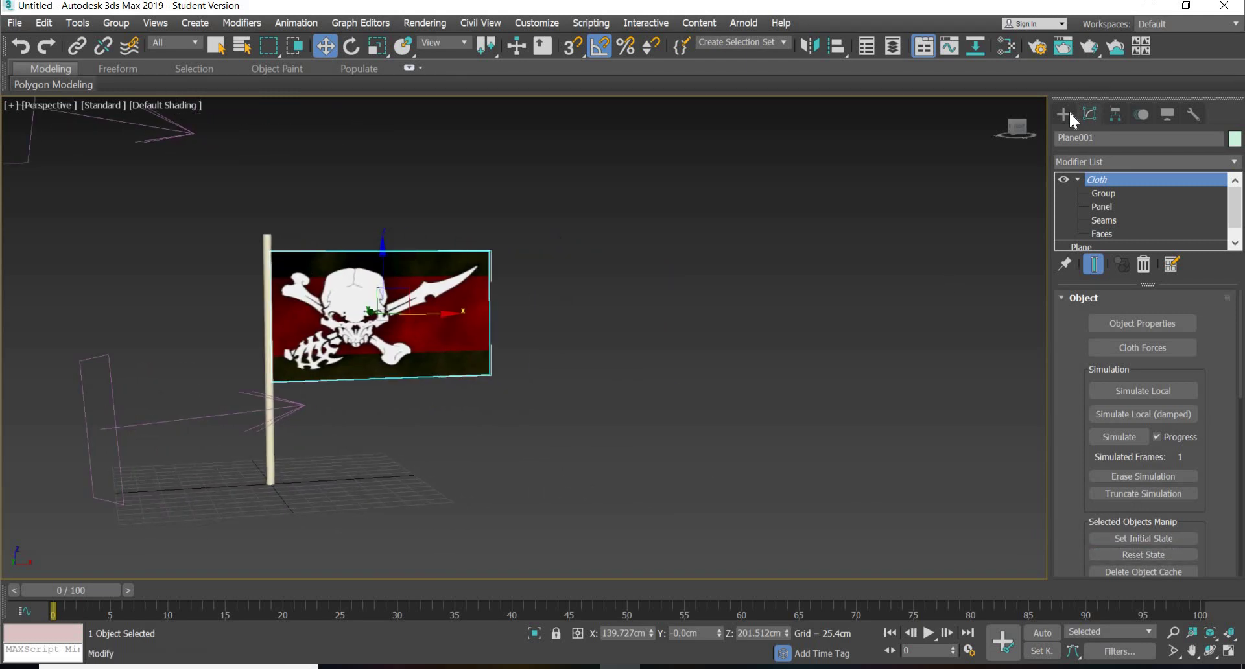
pyautogui.click(1064, 114)
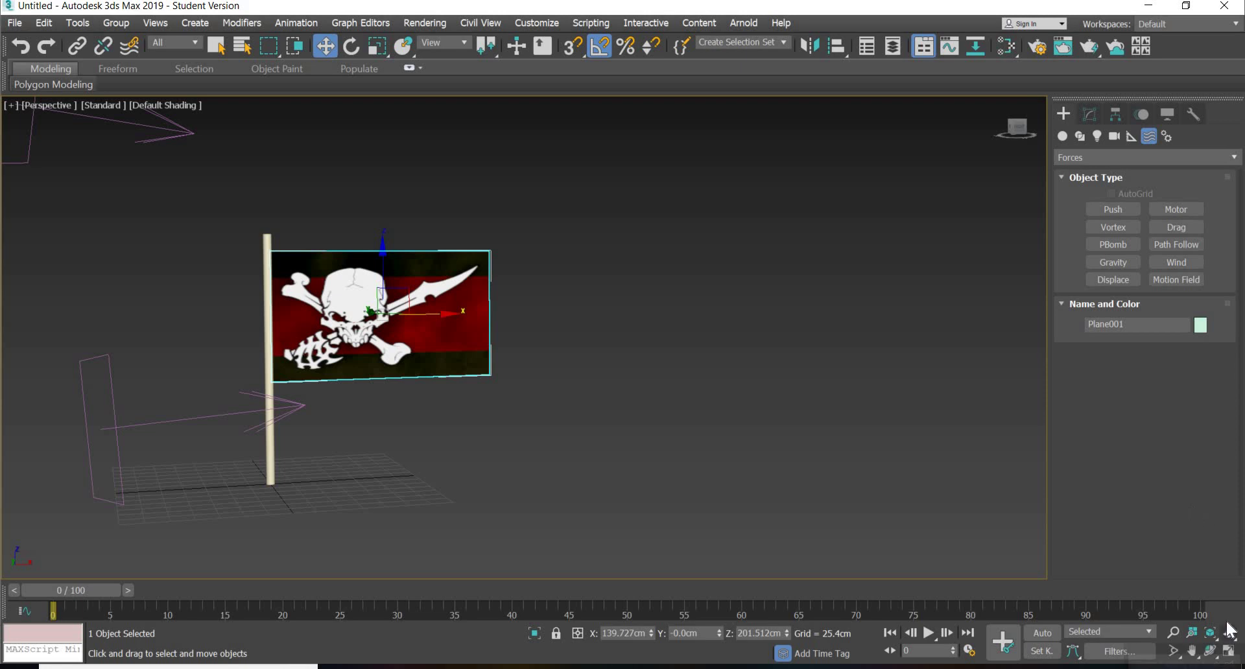
pyautogui.click(1229, 652)
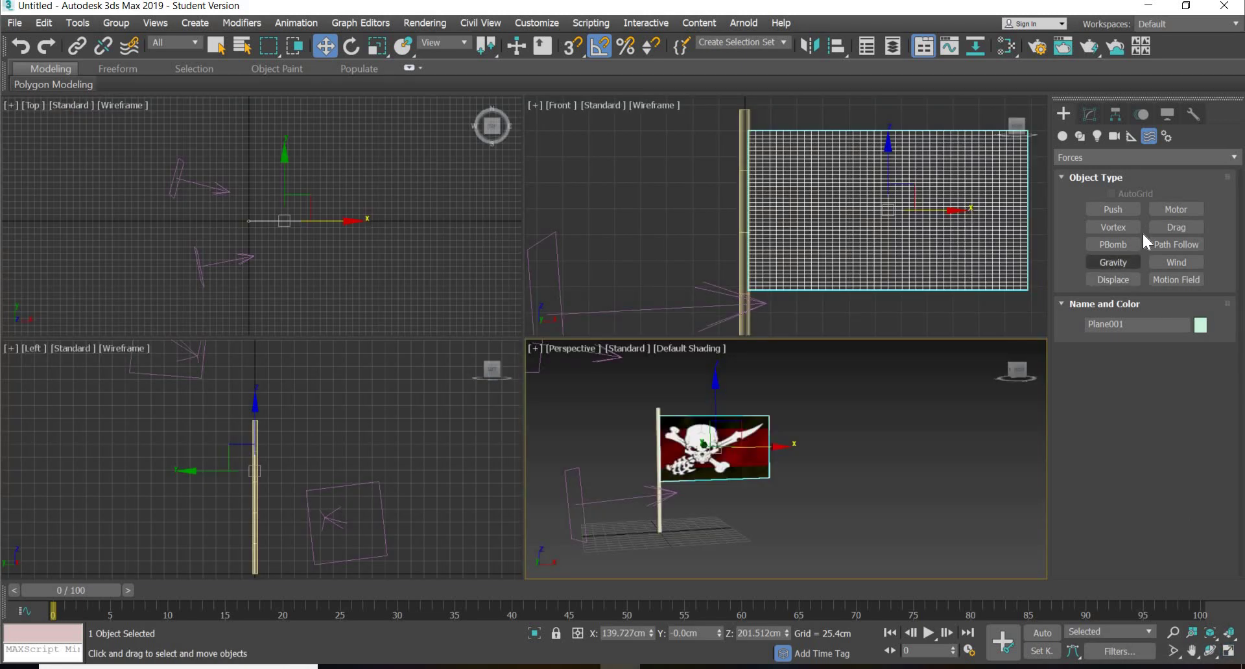
pyautogui.click(1062, 136)
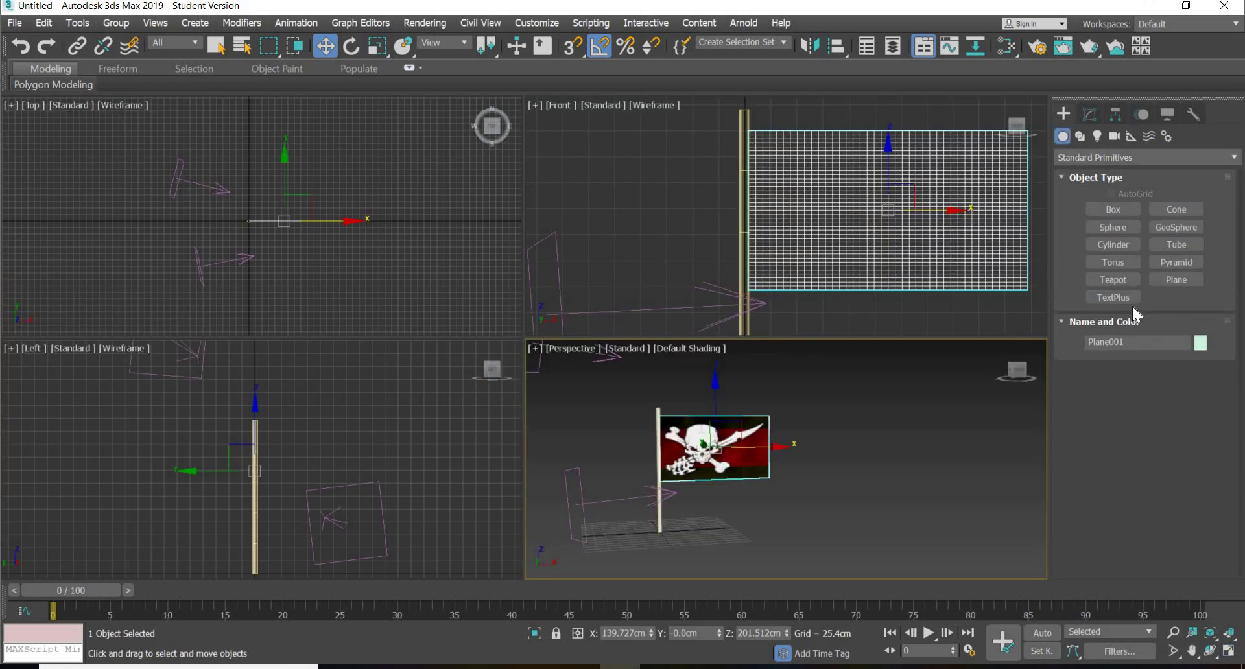
pyautogui.click(1119, 247)
pyautogui.moveTo(249, 277); pyautogui.dragTo(245, 230, button='middle')
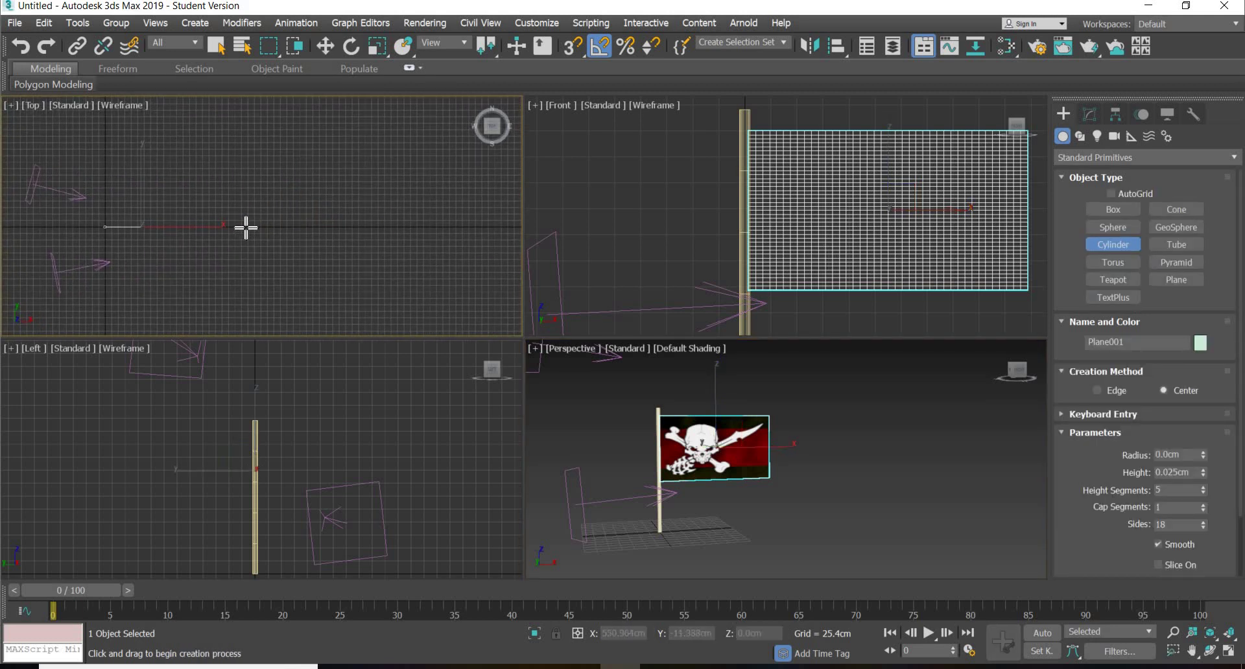
pyautogui.moveTo(245, 227); pyautogui.dragTo(247, 228)
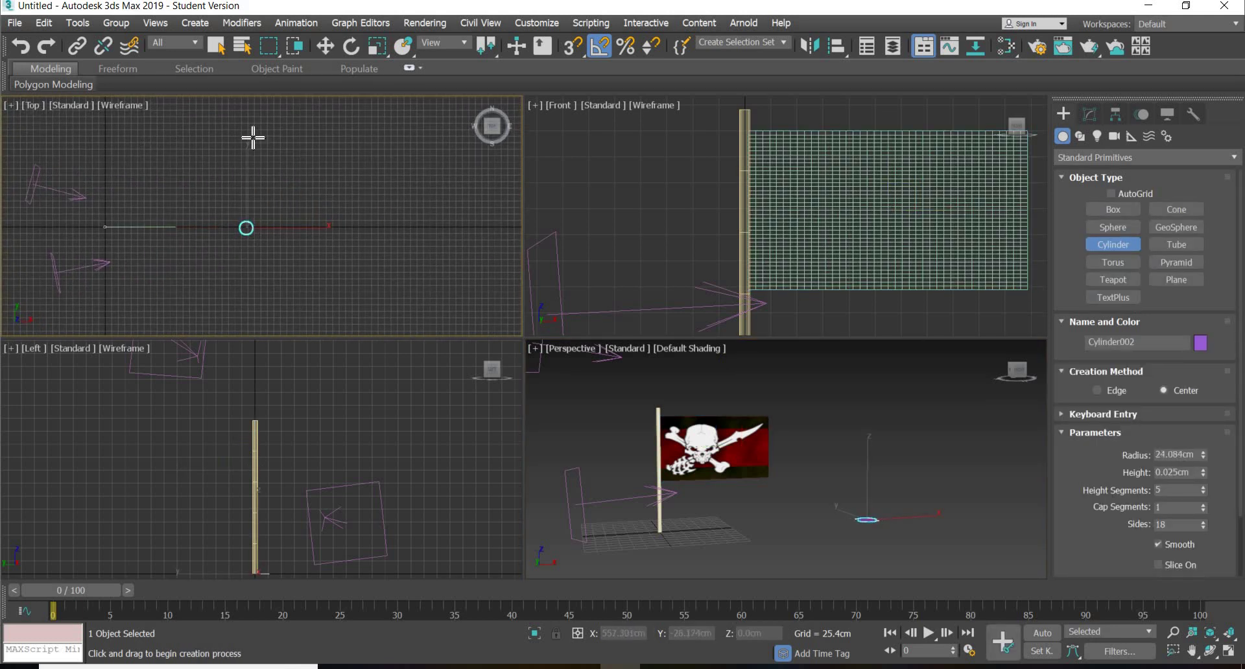
pyautogui.click(253, 104)
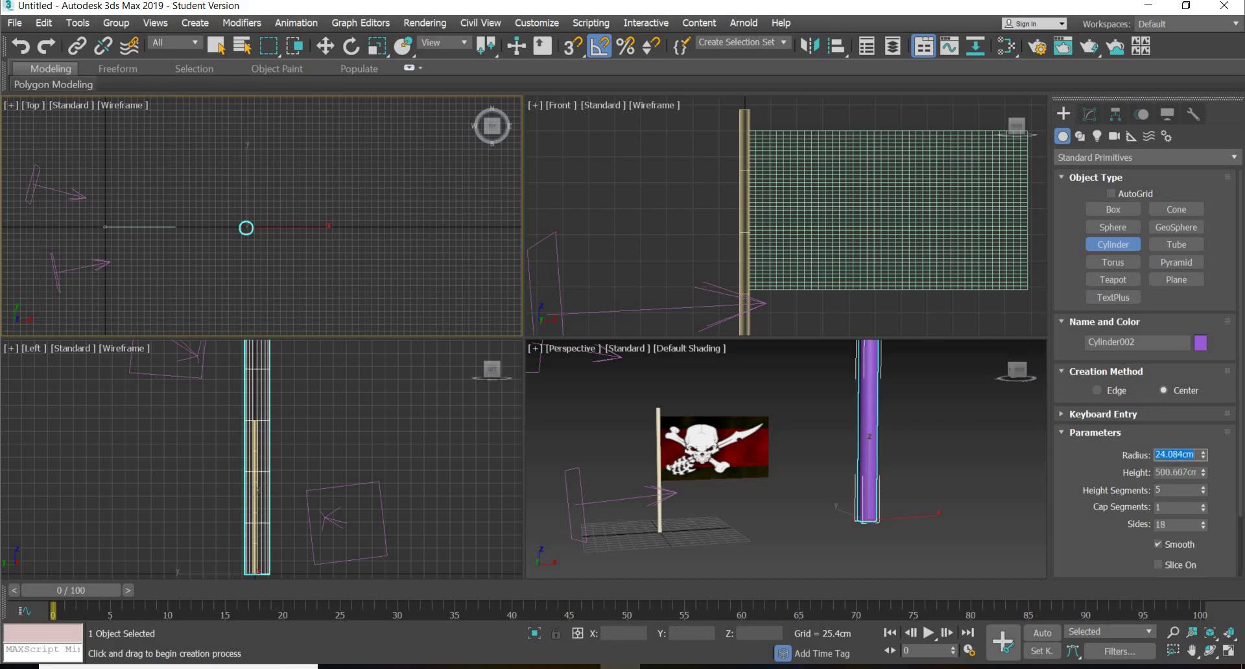
pyautogui.write('5')
pyautogui.press('Return')
# Step: Move the second pole down to ground level
pyautogui.click(325, 45)
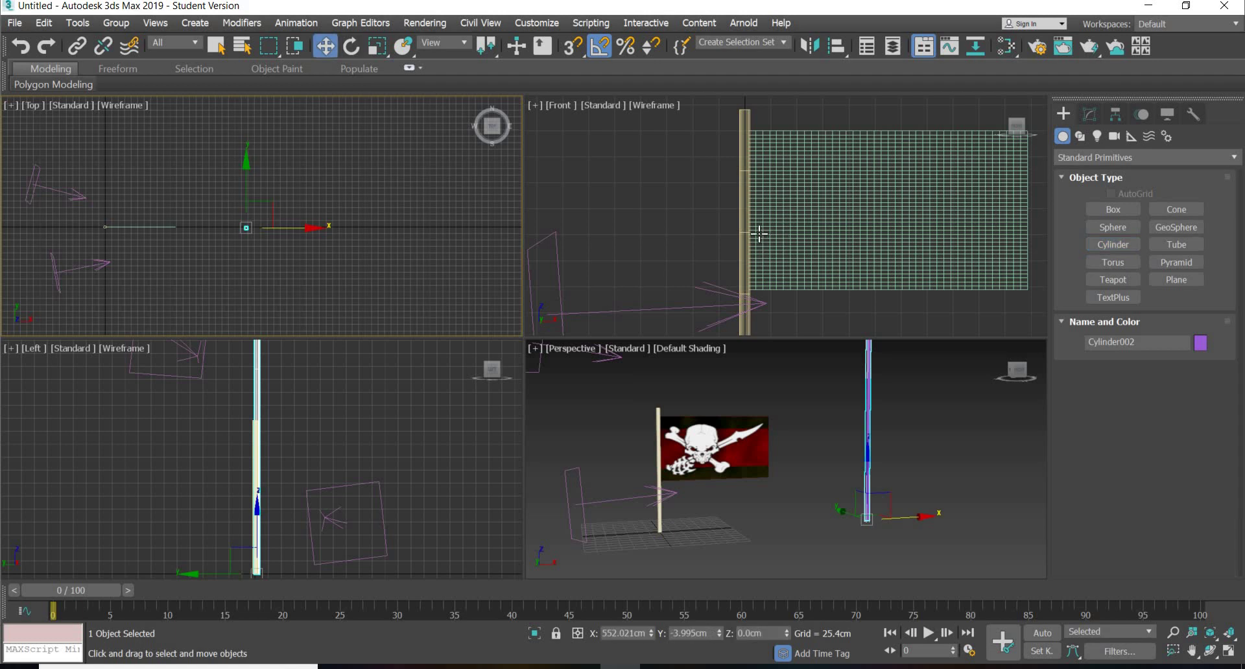
pyautogui.scroll(-5, 914, 259)
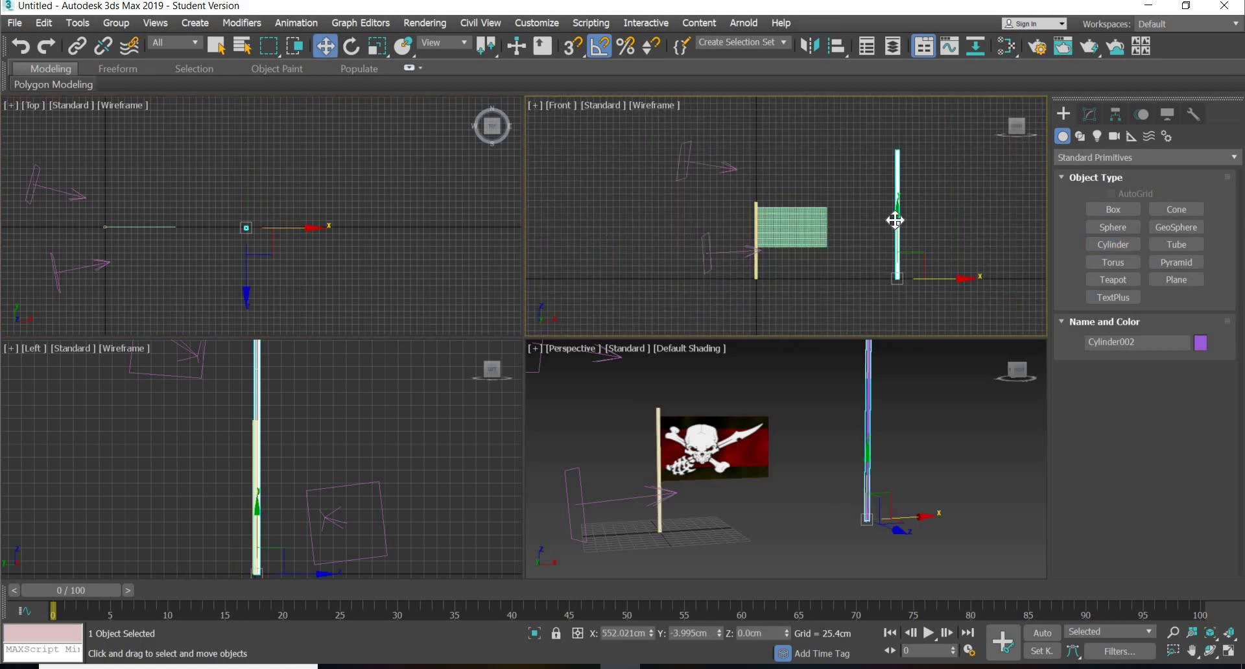
pyautogui.moveTo(895, 220); pyautogui.dragTo(926, 333)
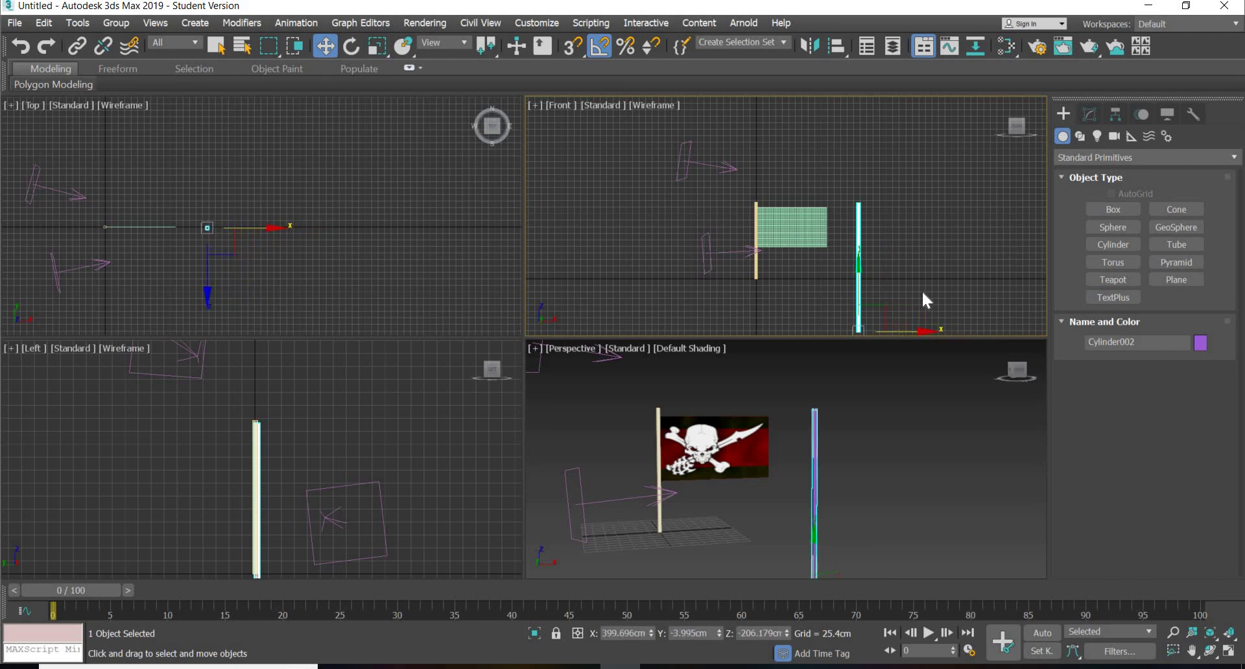
# Step: Draw a flag-sized rectangle in the Front view and move it right of the second pole
pyautogui.click(1080, 136)
pyautogui.click(1178, 222)
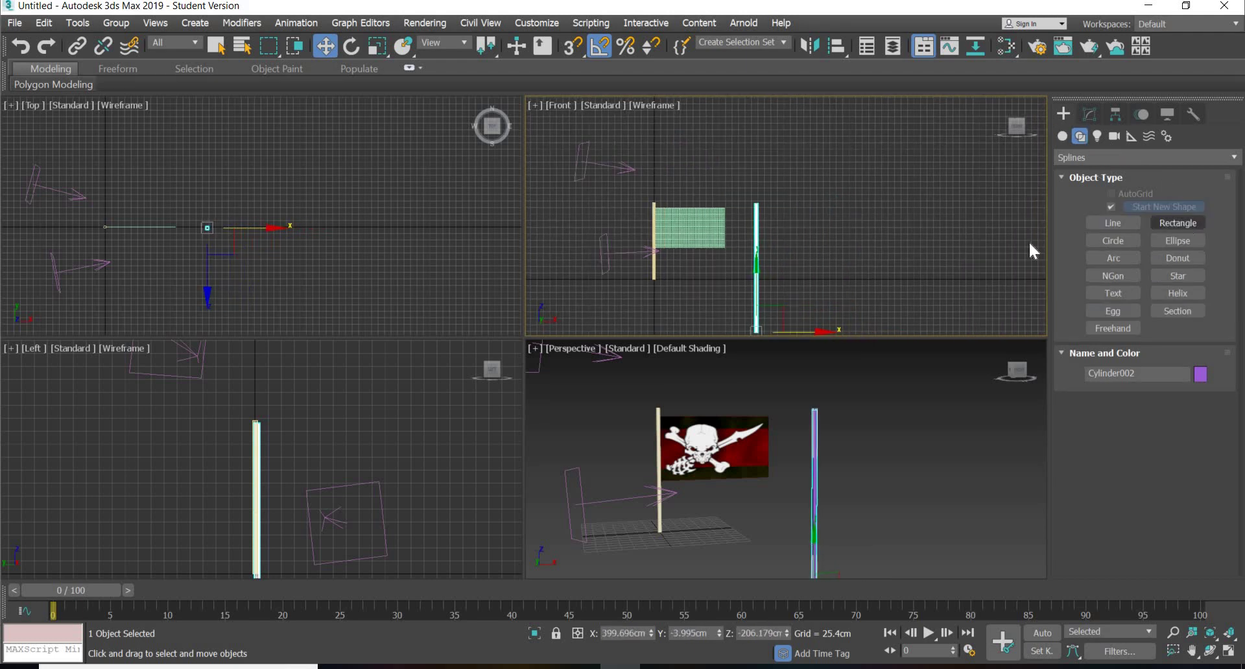
pyautogui.scroll(4, 734, 253)
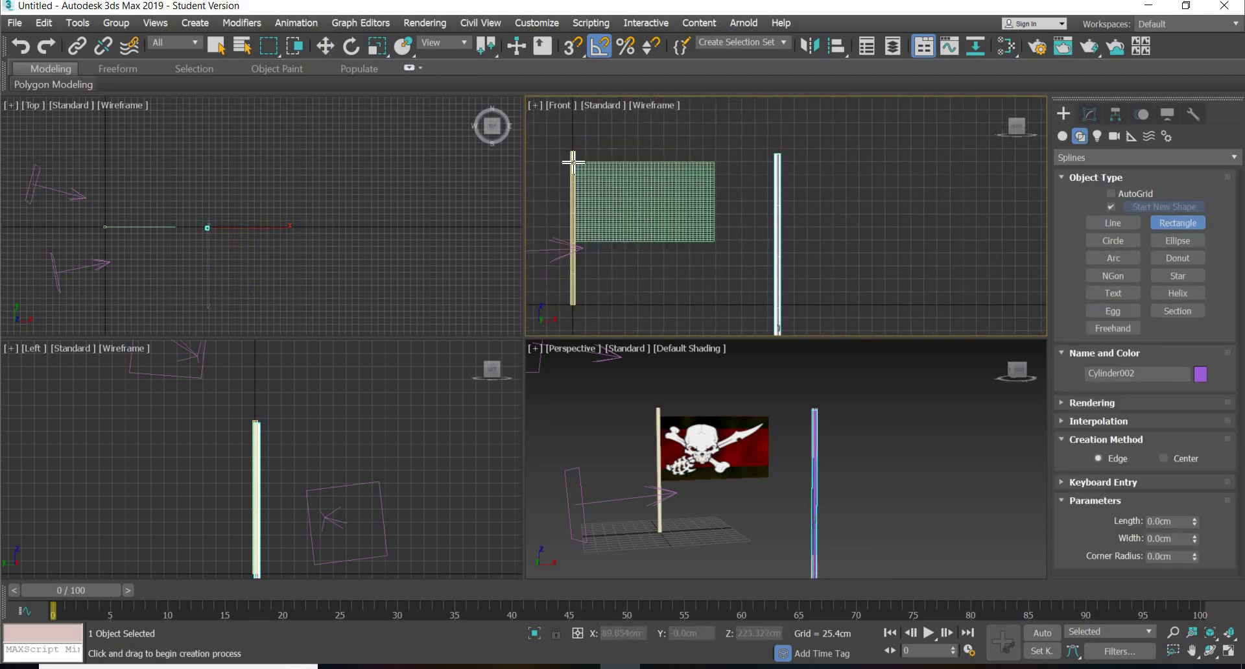
pyautogui.moveTo(574, 162); pyautogui.dragTo(714, 241)
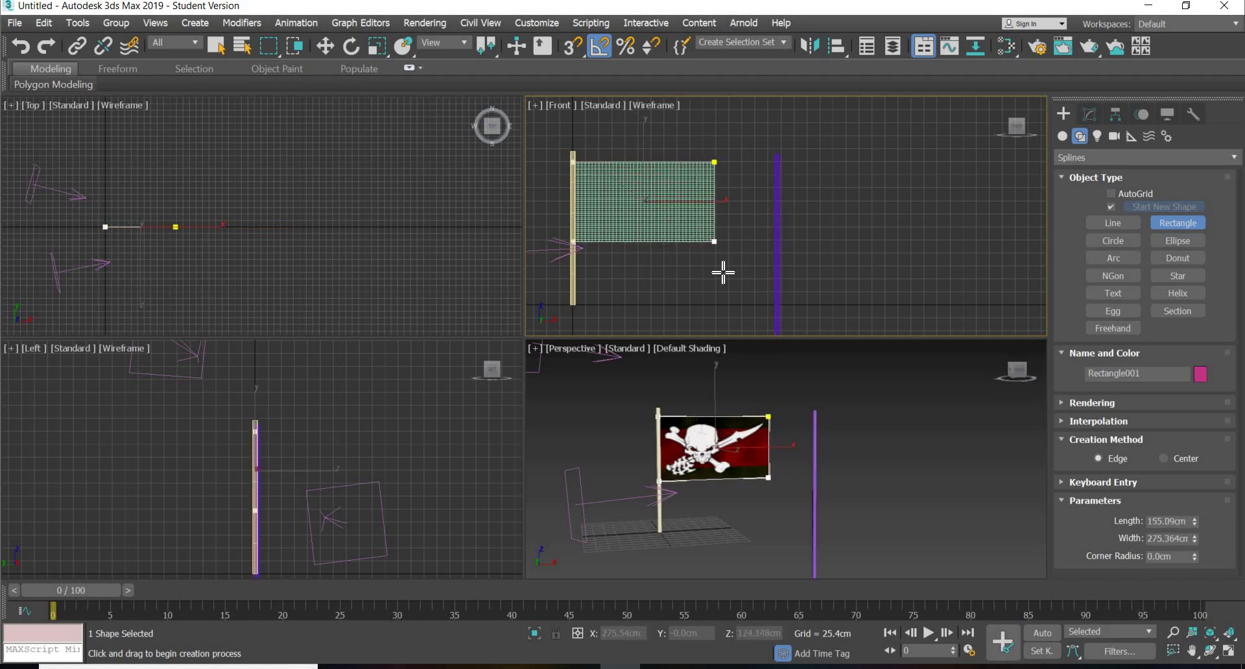
pyautogui.click(326, 46)
pyautogui.moveTo(942, 206); pyautogui.dragTo(914, 205)
# Step: Apply a Garment Maker modifier to the rectangle
pyautogui.click(1089, 115)
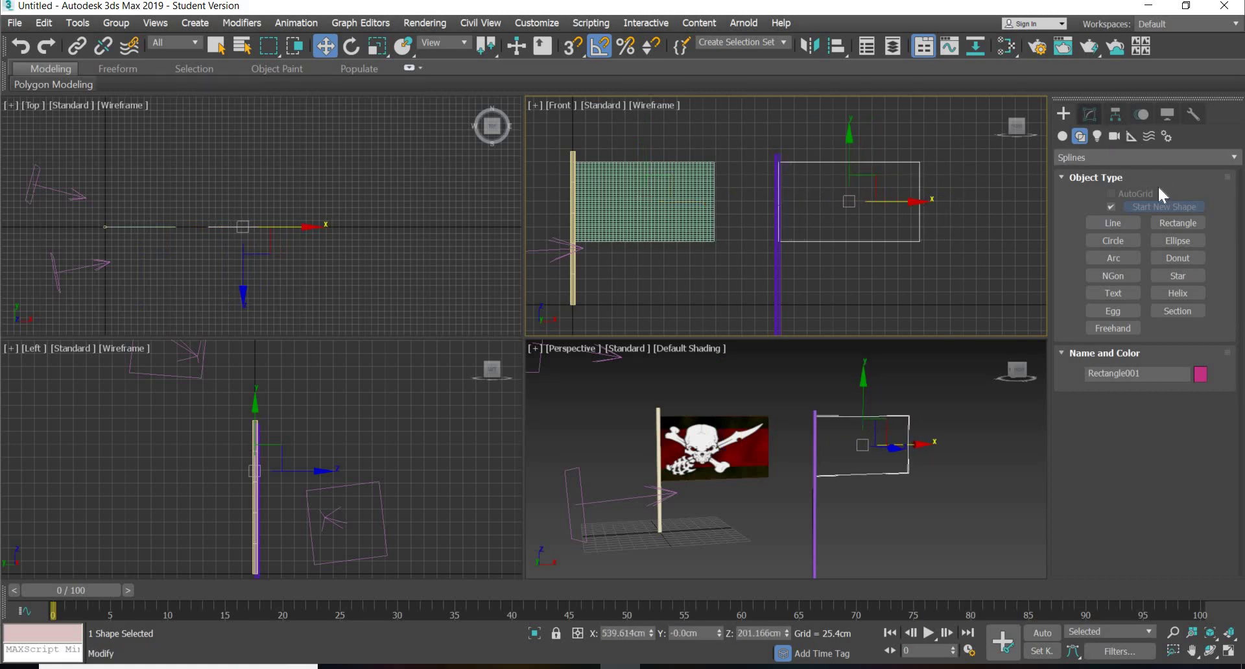
pyautogui.click(1122, 162)
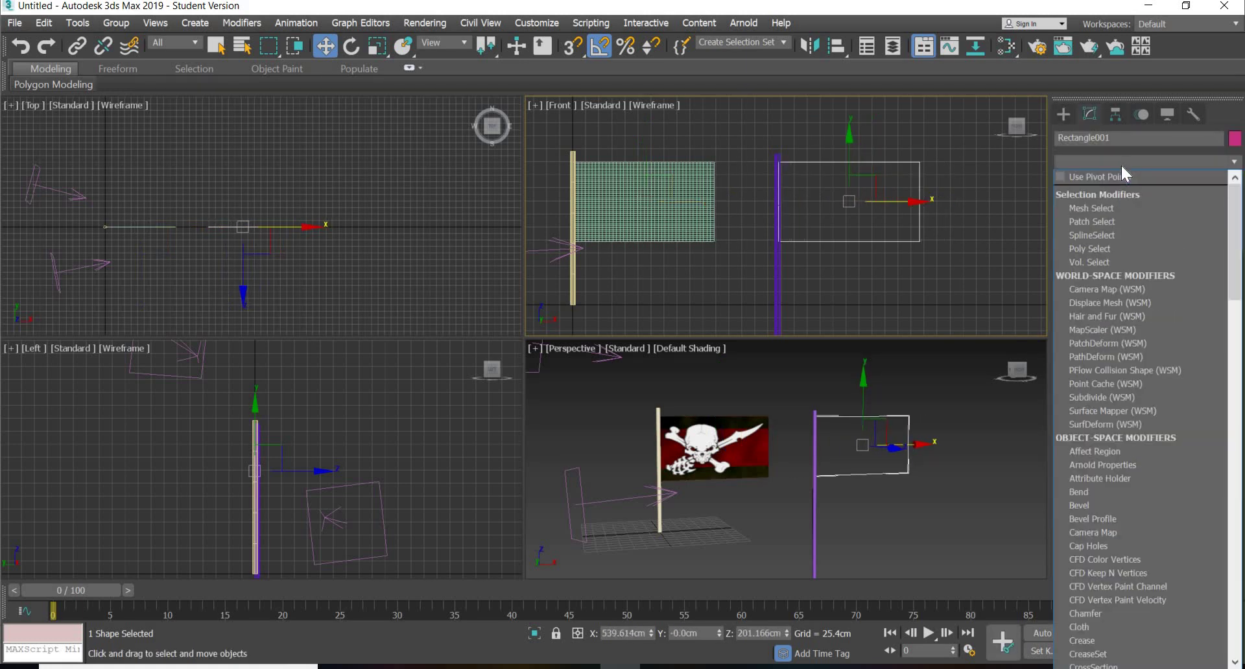
pyautogui.press('g')
pyautogui.click(1122, 178)
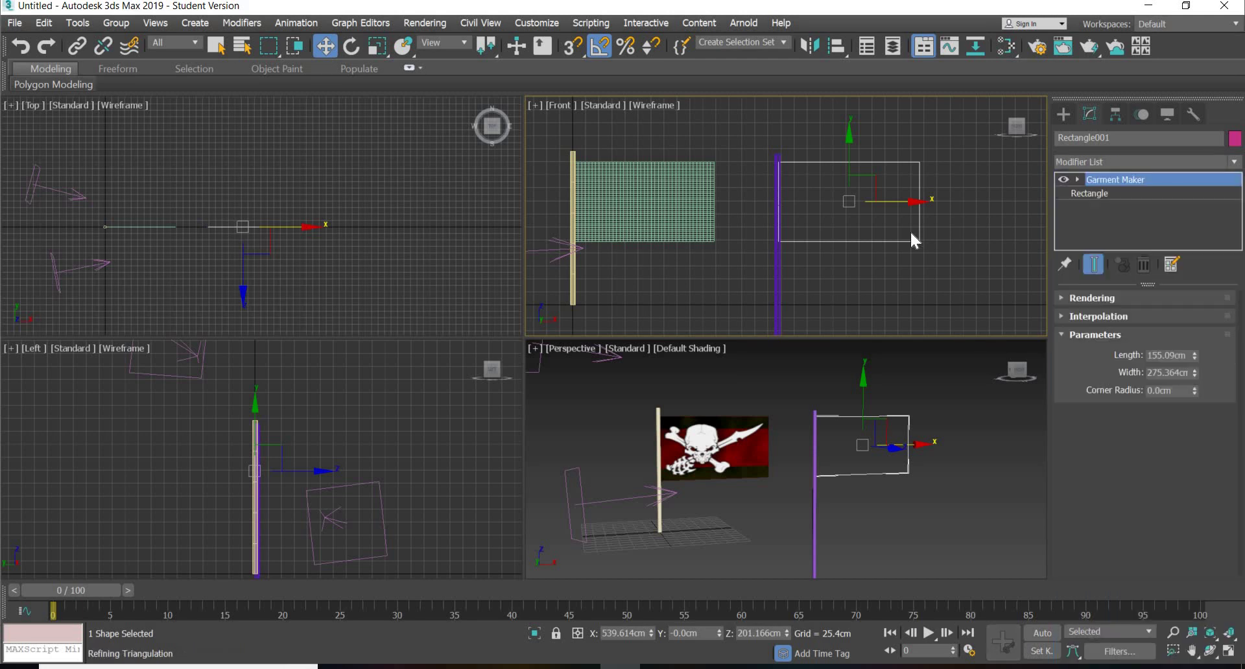
# Step: Add a Cloth modifier to the second flag and set its properties to the Satin preset
pyautogui.click(1154, 162)
pyautogui.press('c')
pyautogui.press('l')
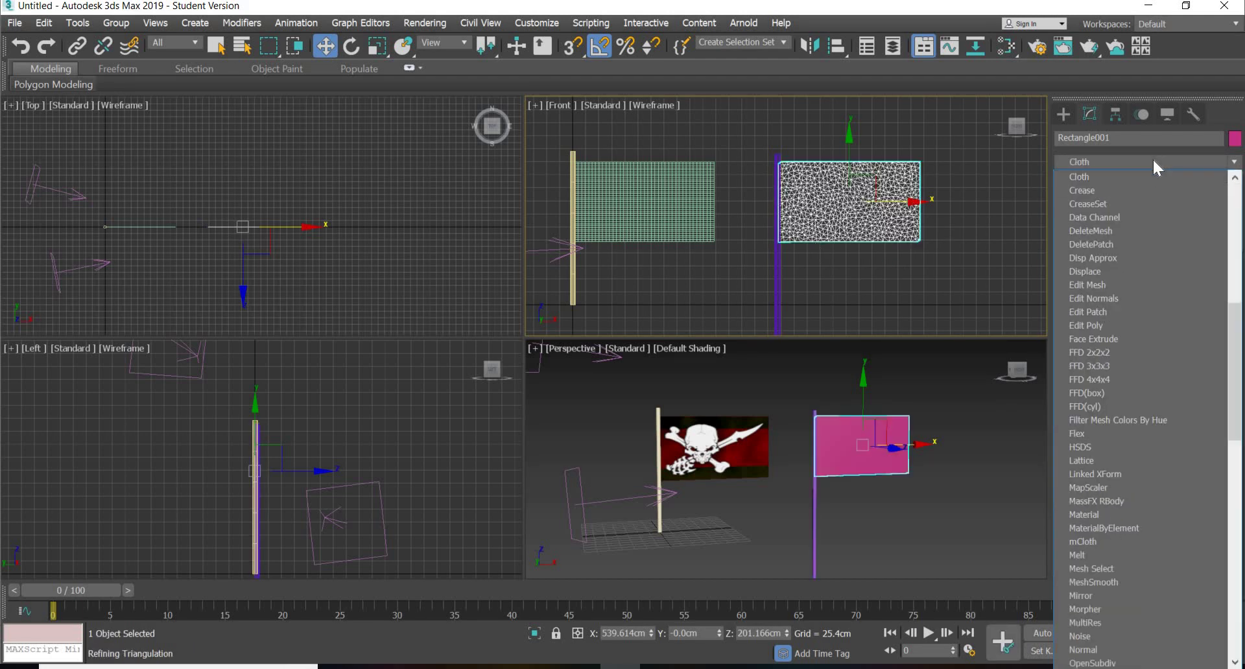
pyautogui.click(1099, 178)
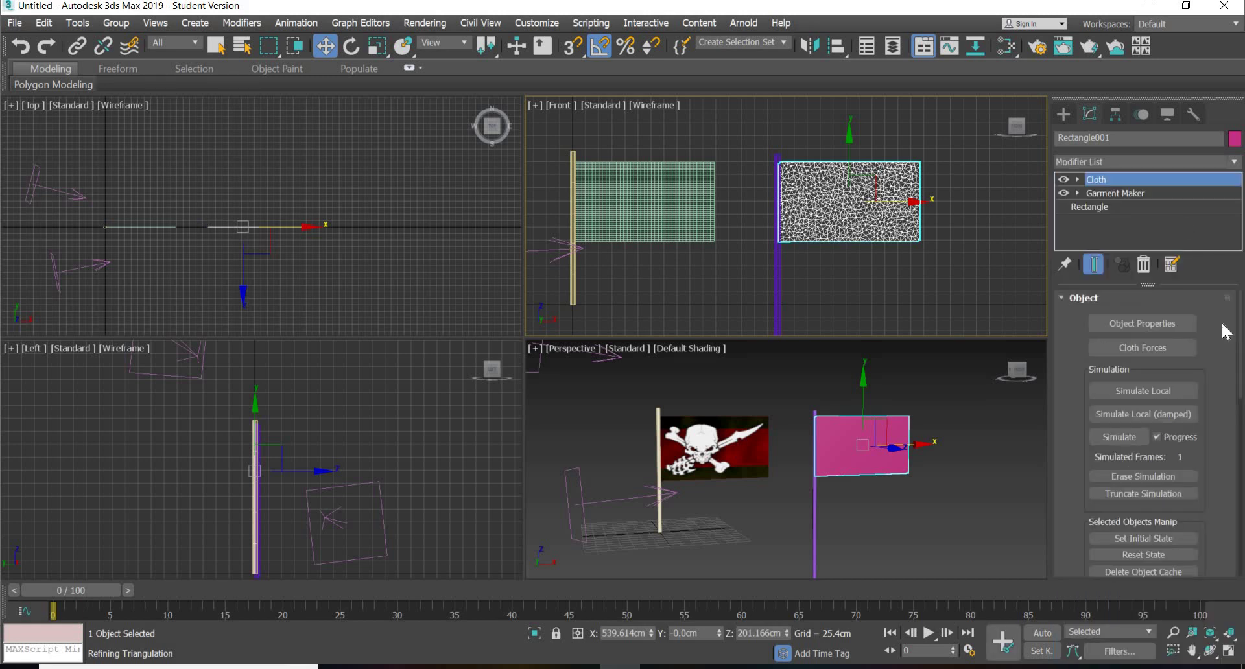
pyautogui.click(1103, 323)
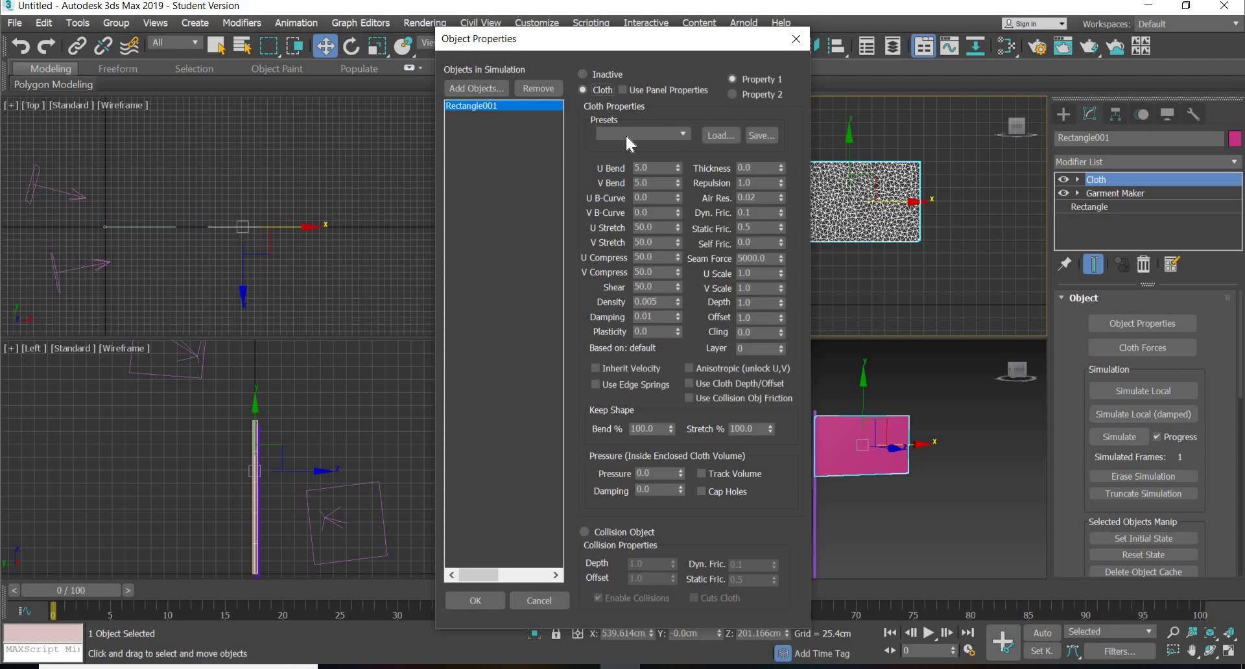
pyautogui.click(626, 133)
pyautogui.click(622, 239)
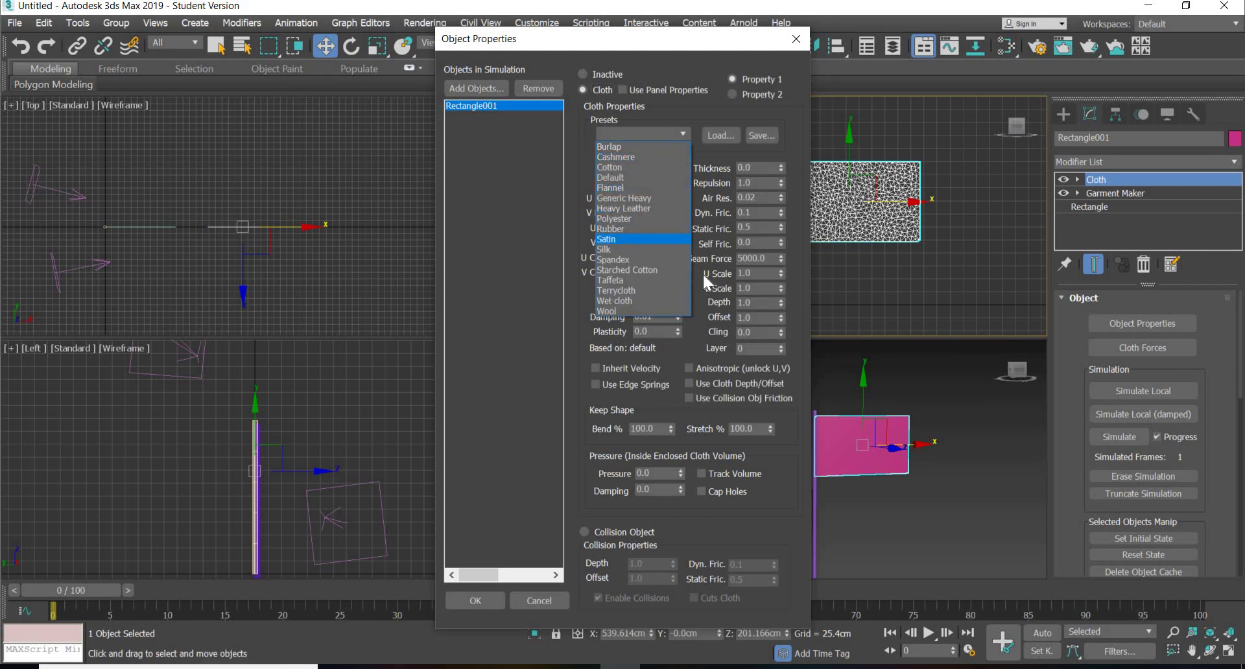
pyautogui.click(477, 595)
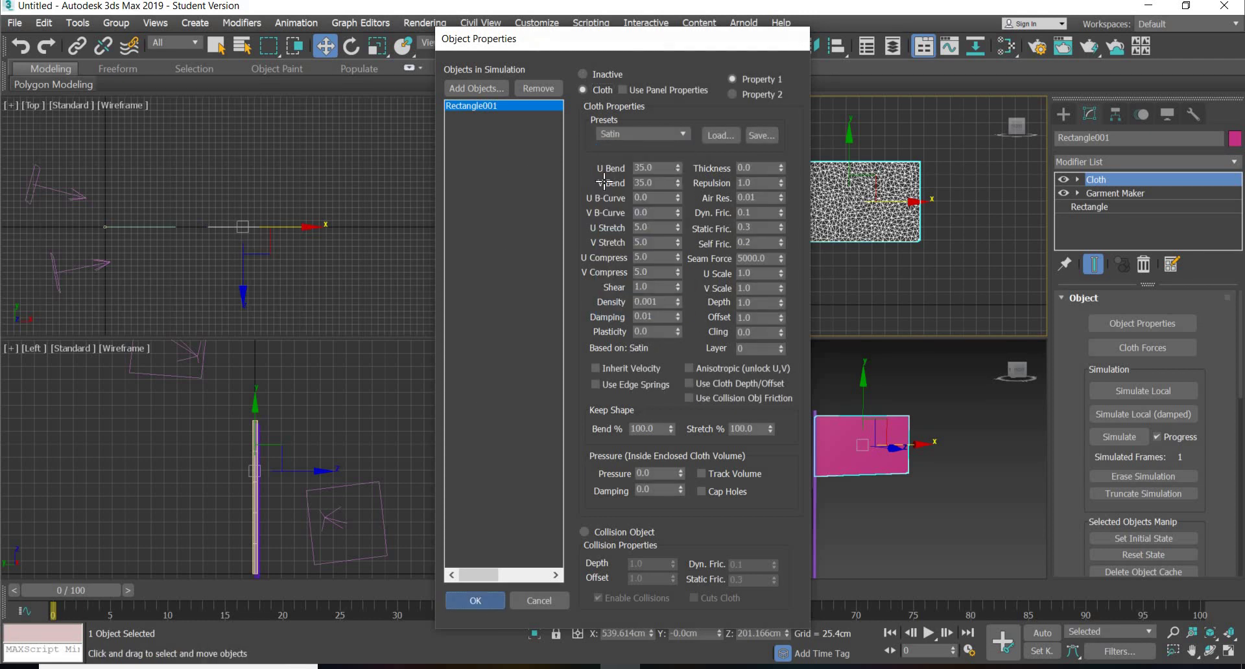
# Step: Add Cylinder002 to the cloth simulation as a collision object
pyautogui.click(1121, 323)
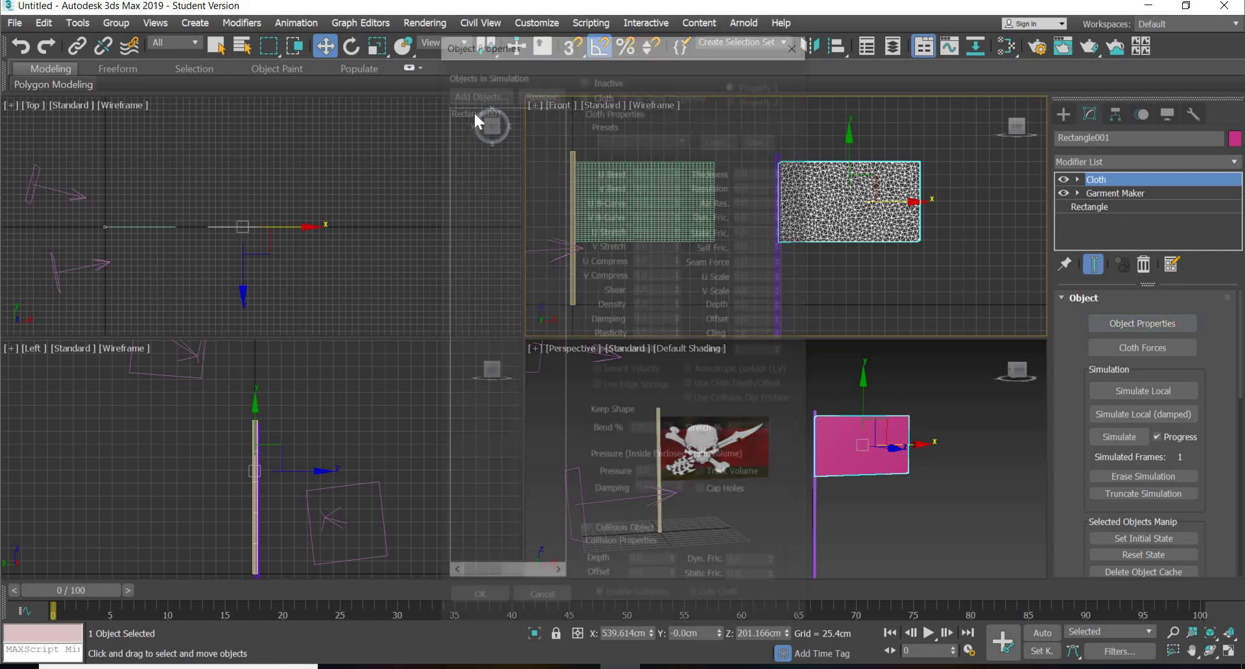
pyautogui.click(469, 89)
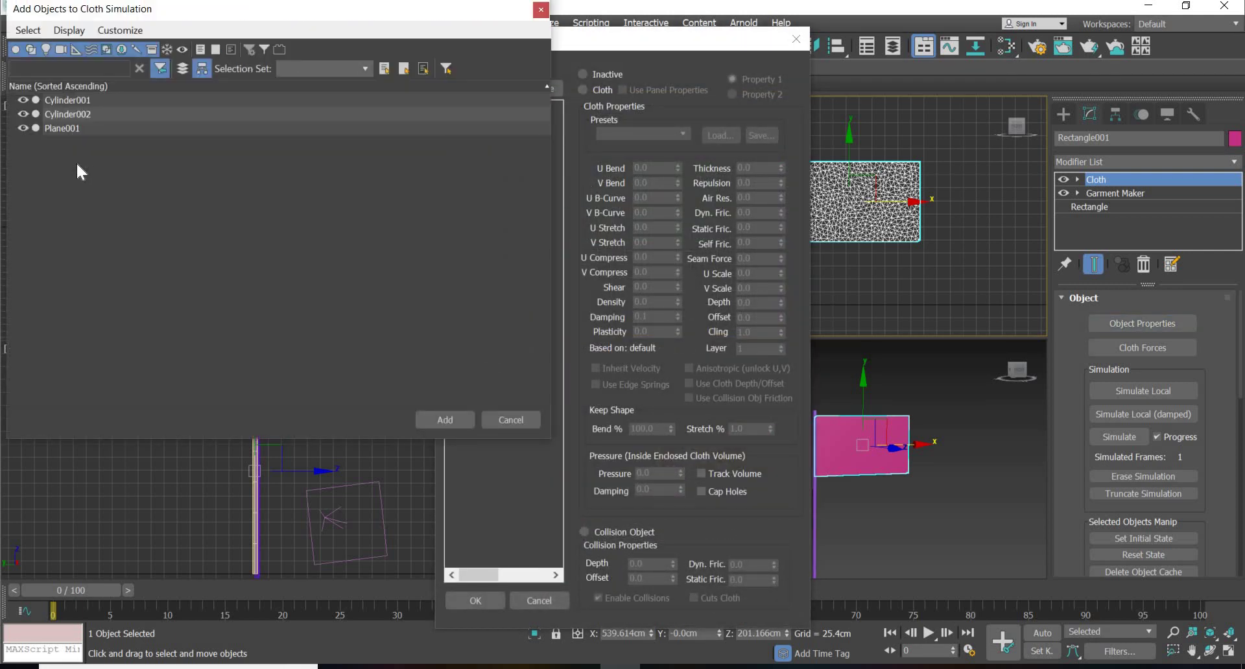
pyautogui.click(92, 113)
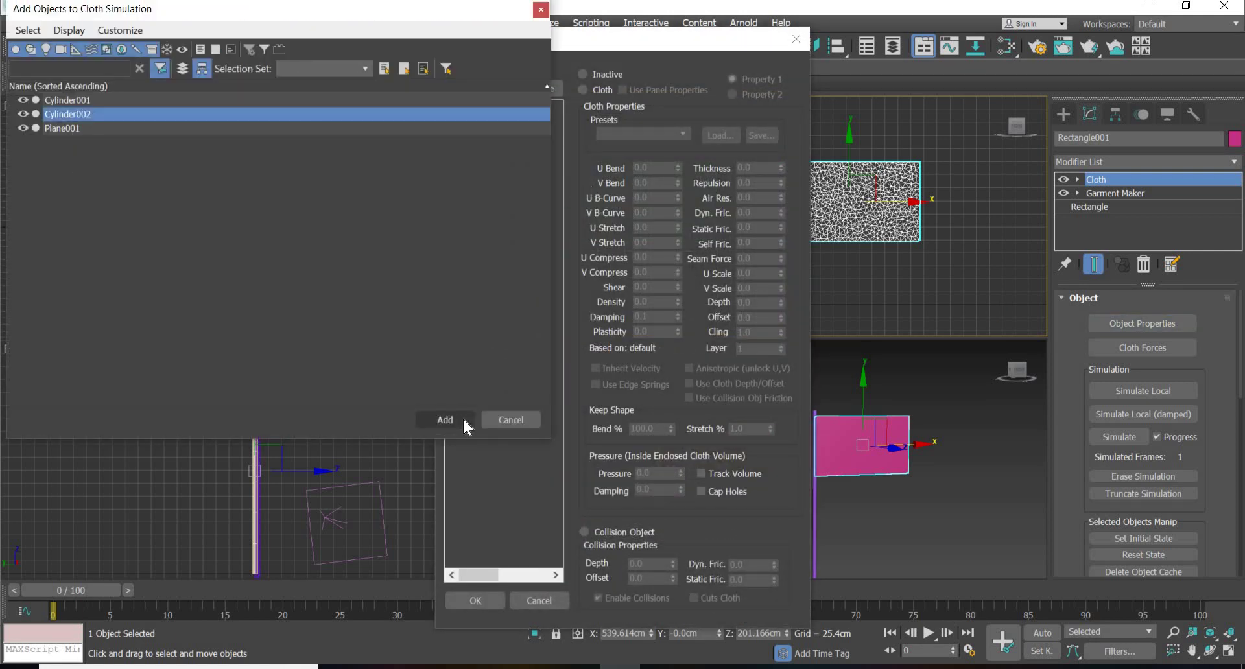
pyautogui.click(462, 419)
pyautogui.click(602, 534)
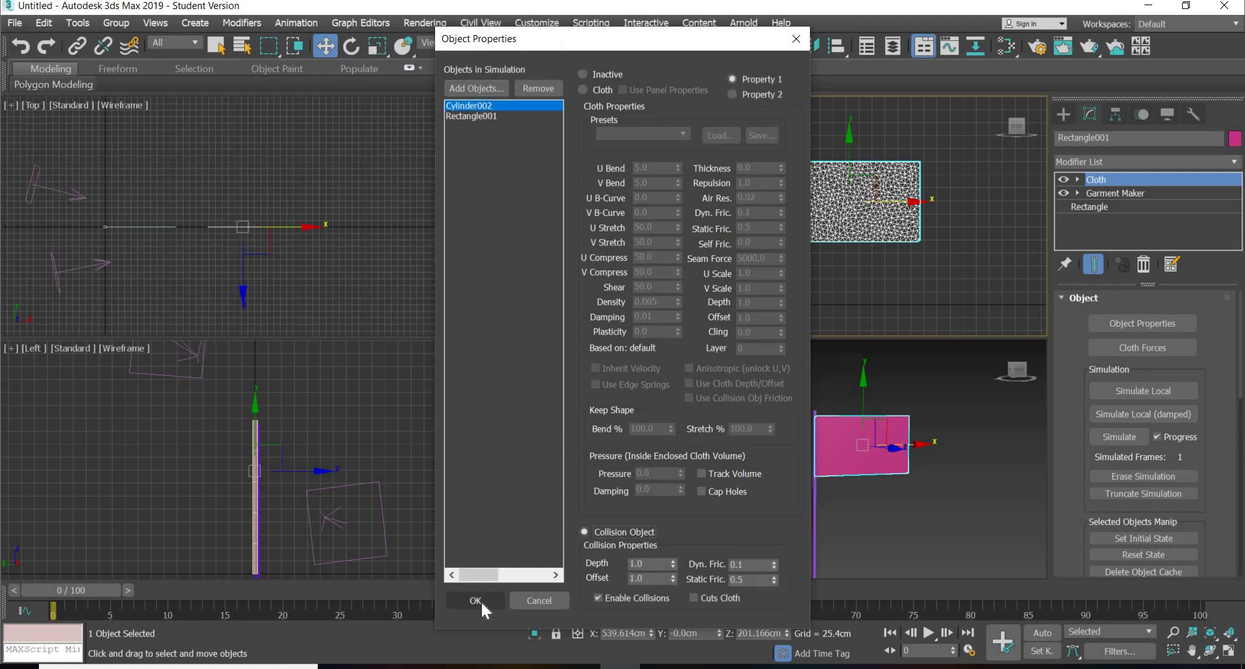
pyautogui.press('Return')
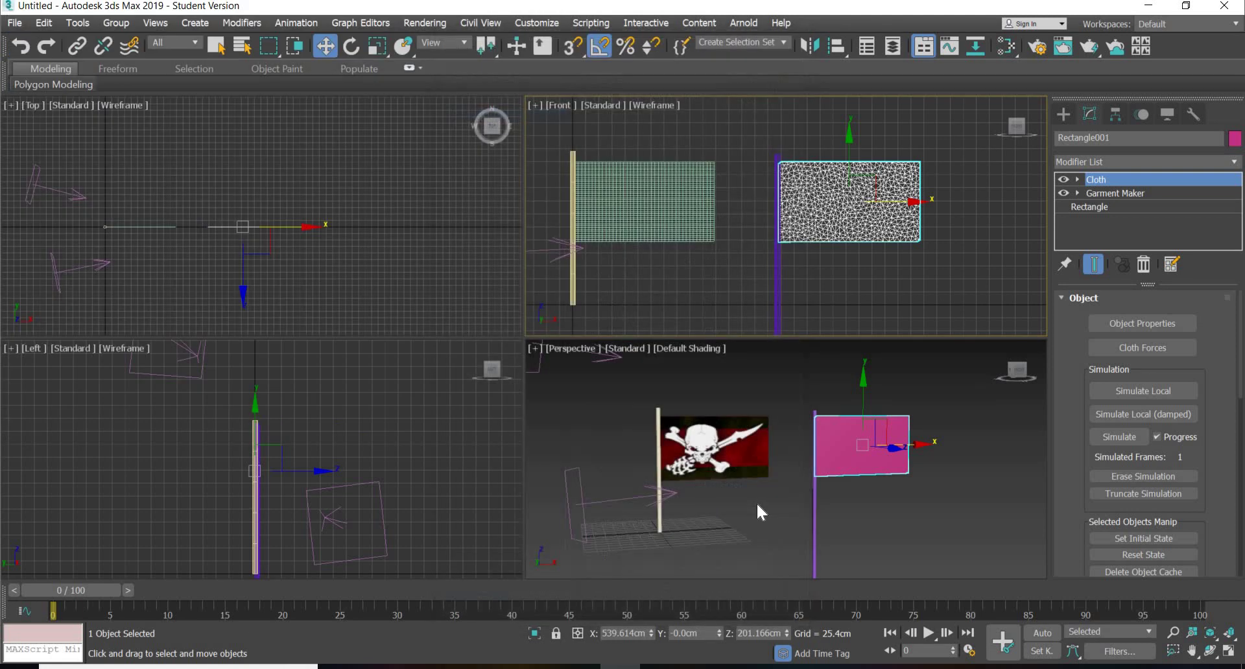
# Step: Enter the Cloth Group sub-level, maximize the Front view and select the flag's left-edge vertices
pyautogui.click(1079, 175)
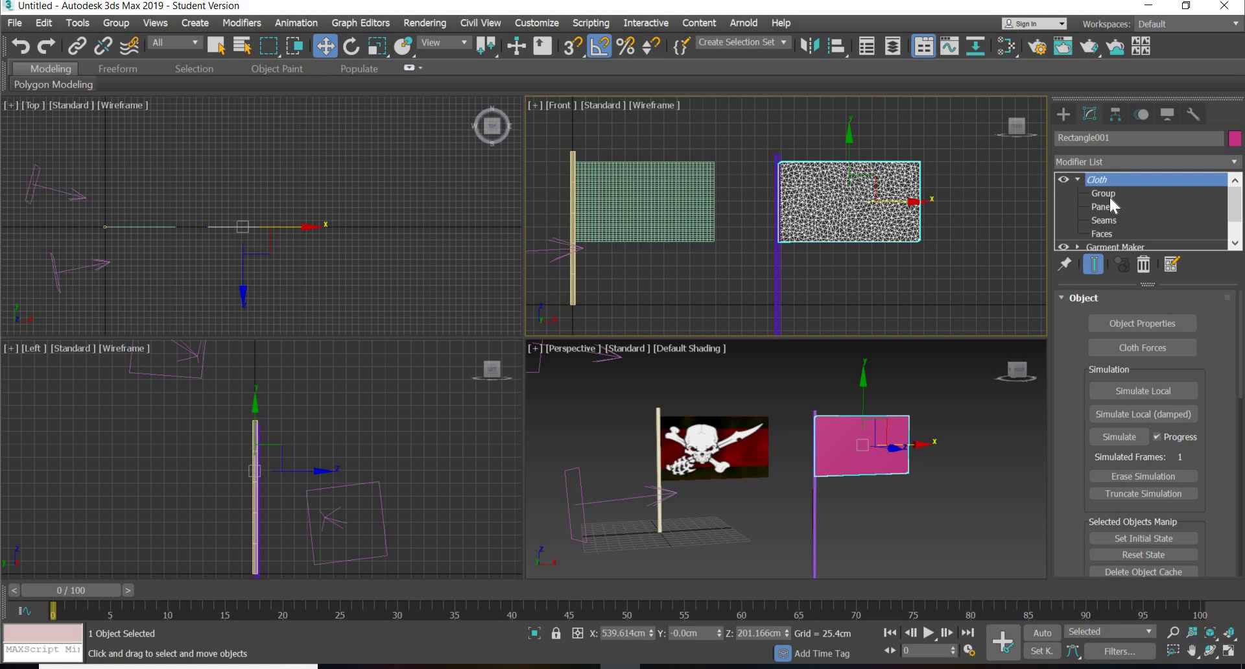
pyautogui.click(1110, 196)
pyautogui.scroll(10, 784, 234)
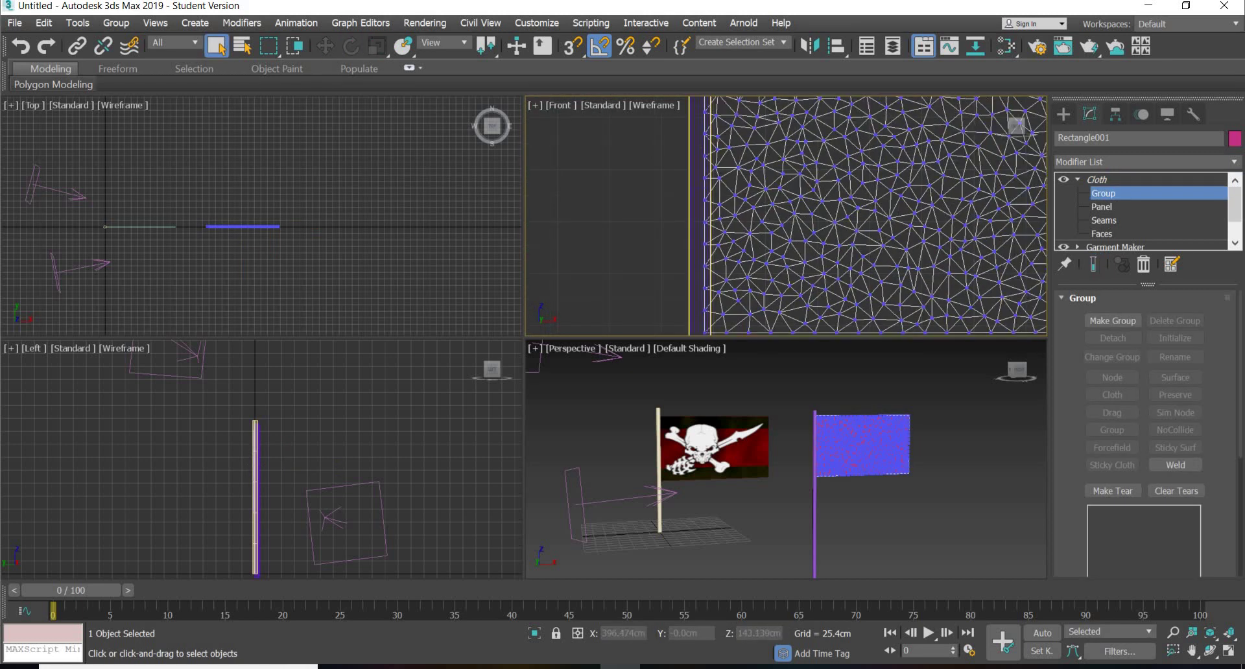
pyautogui.click(1229, 651)
pyautogui.scroll(-5, 639, 439)
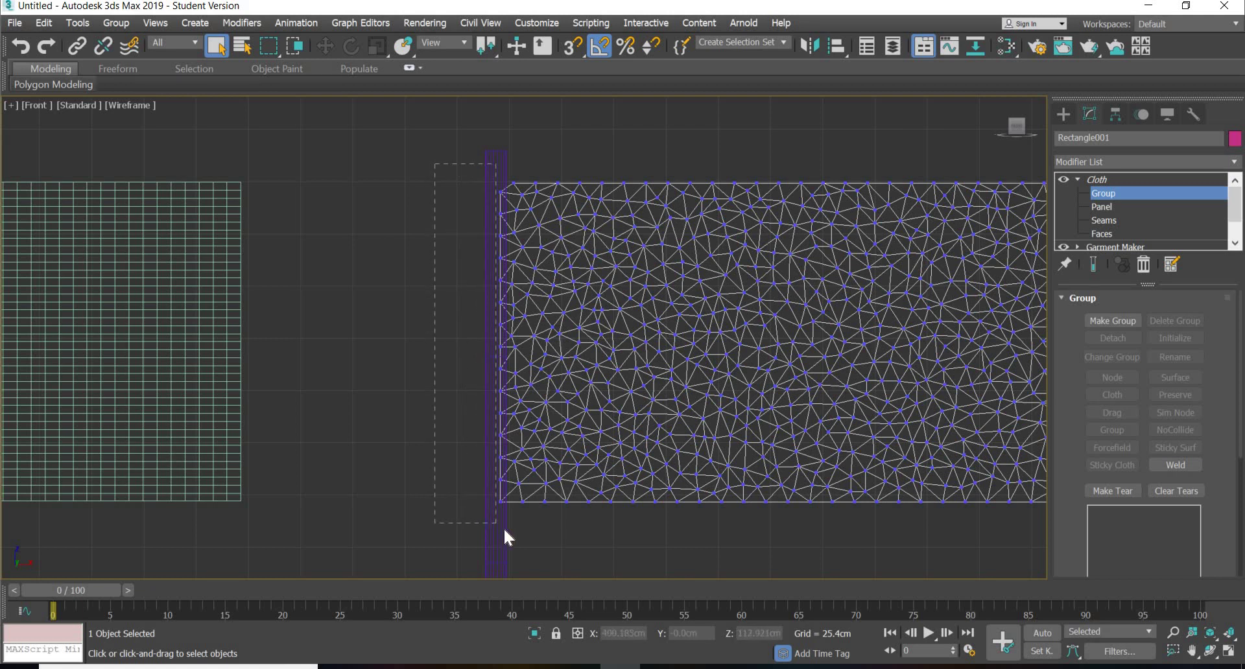
pyautogui.moveTo(505, 529); pyautogui.dragTo(505, 527)
# Step: Make the selection Group001 and pin it to Cylinder002 as a Sim Node
pyautogui.click(1112, 321)
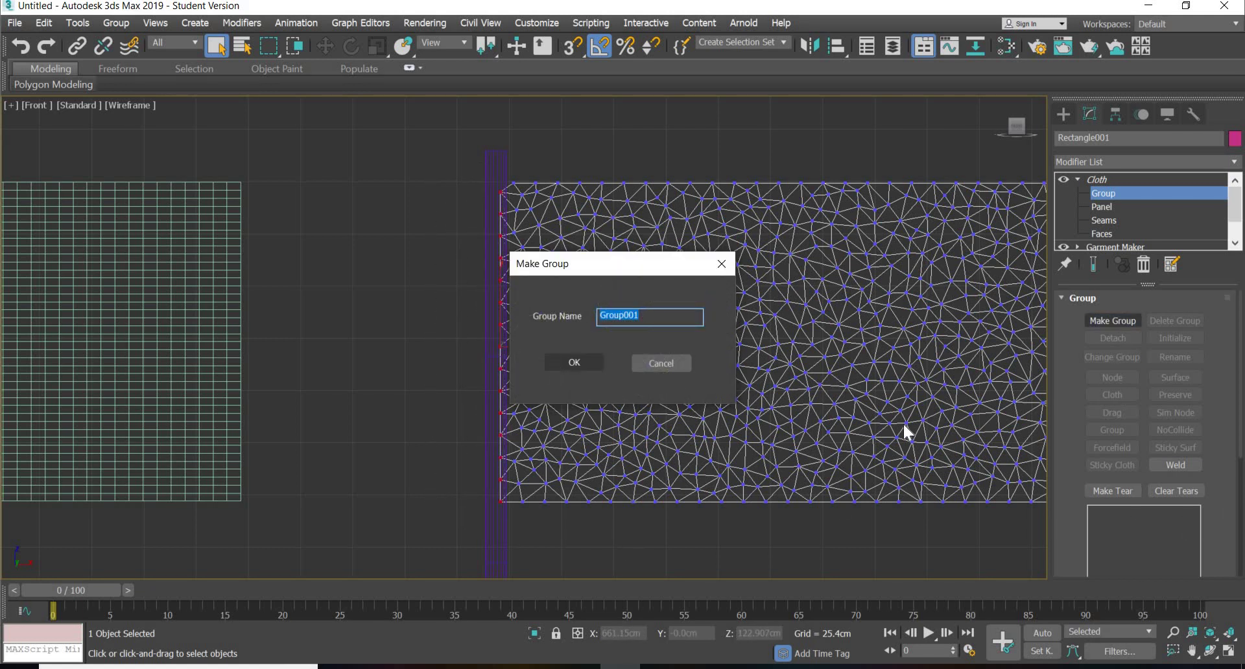
pyautogui.press('Return')
pyautogui.click(1176, 412)
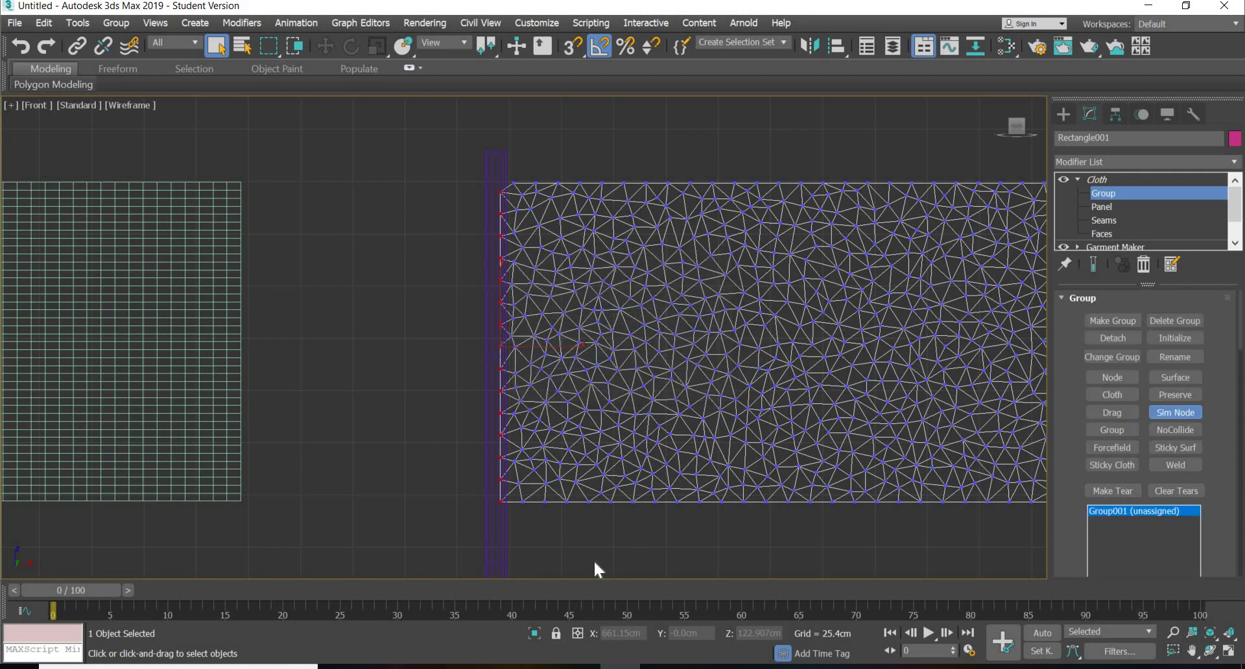
pyautogui.click(503, 544)
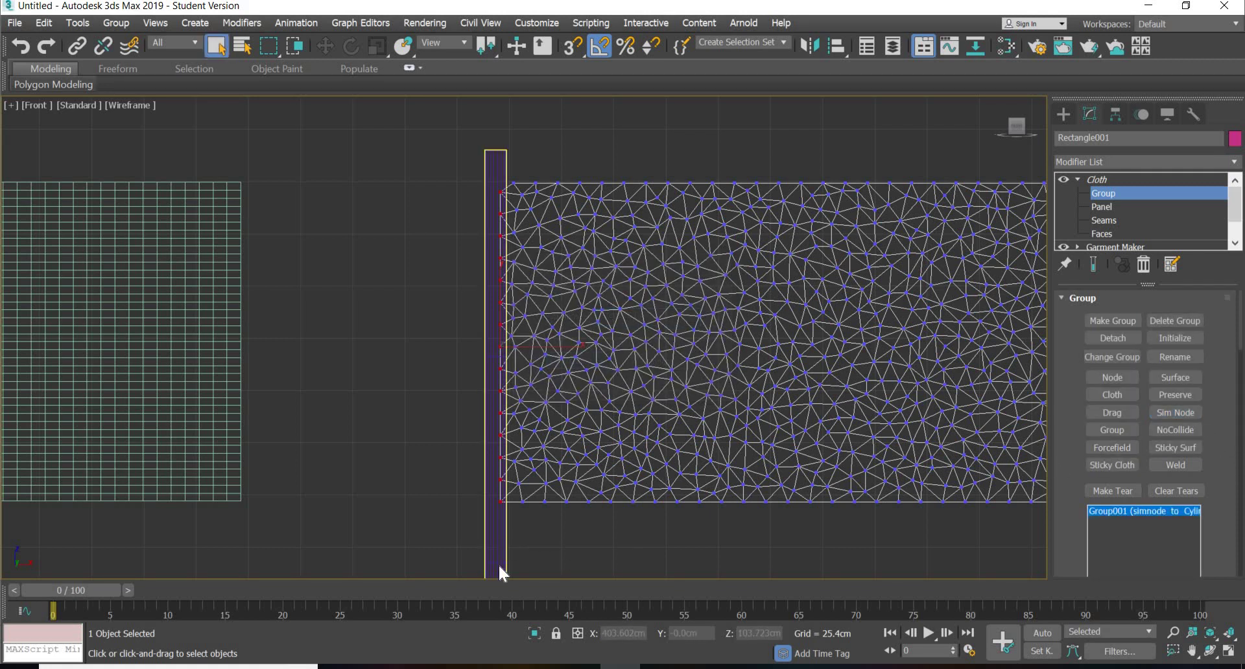
pyautogui.click(1064, 116)
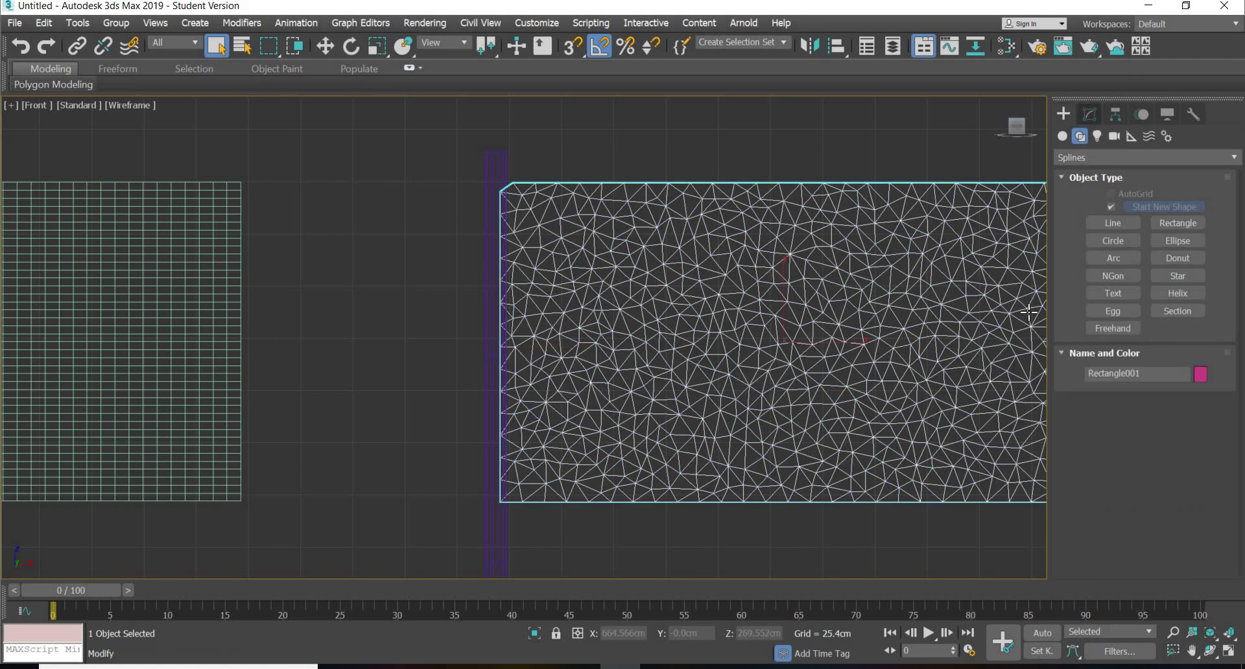
# Step: Add Wind001 and Wind002 as forces in the flag's Cloth simulation
pyautogui.click(1095, 116)
pyautogui.click(1125, 348)
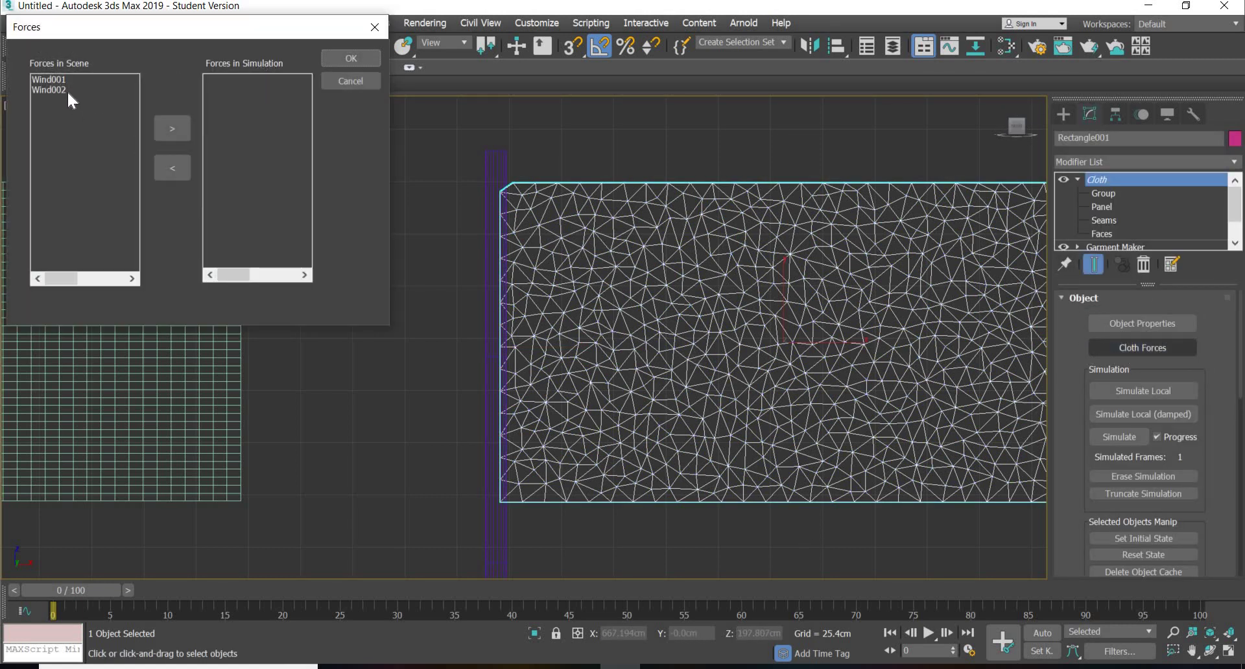
pyautogui.moveTo(72, 94); pyautogui.dragTo(72, 80)
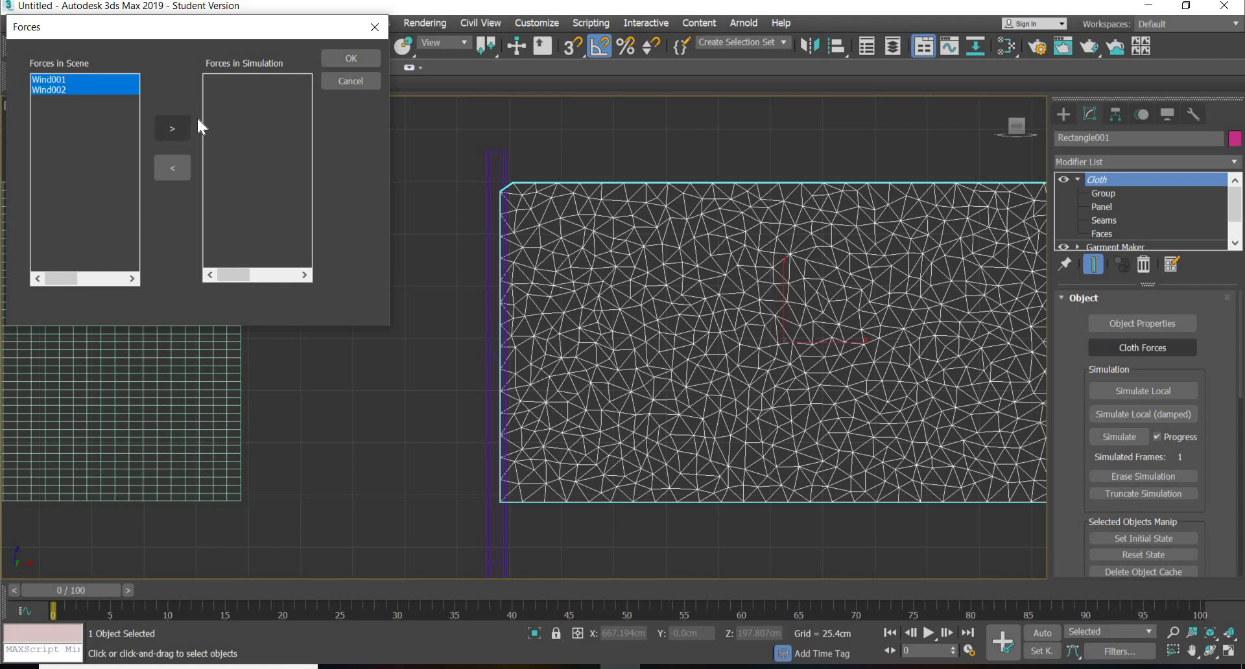
pyautogui.click(172, 129)
pyautogui.click(347, 58)
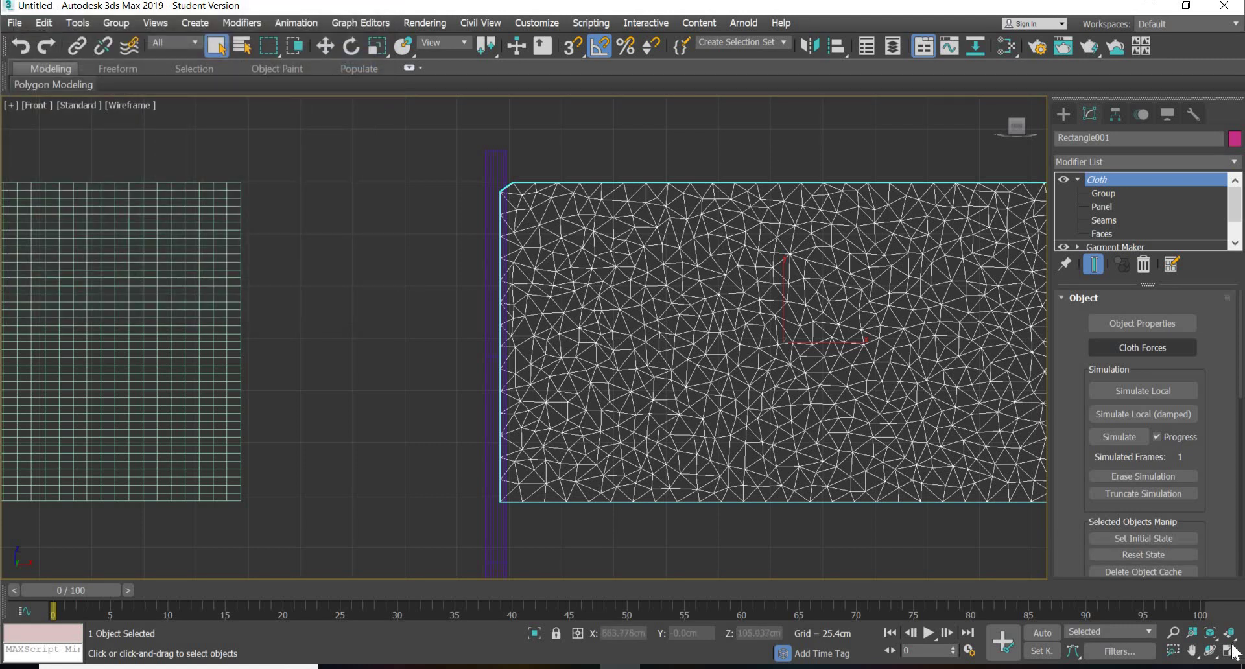
# Step: Assign Material #25 to the flag cloth and show its shaded material in the viewport
pyautogui.press('m')
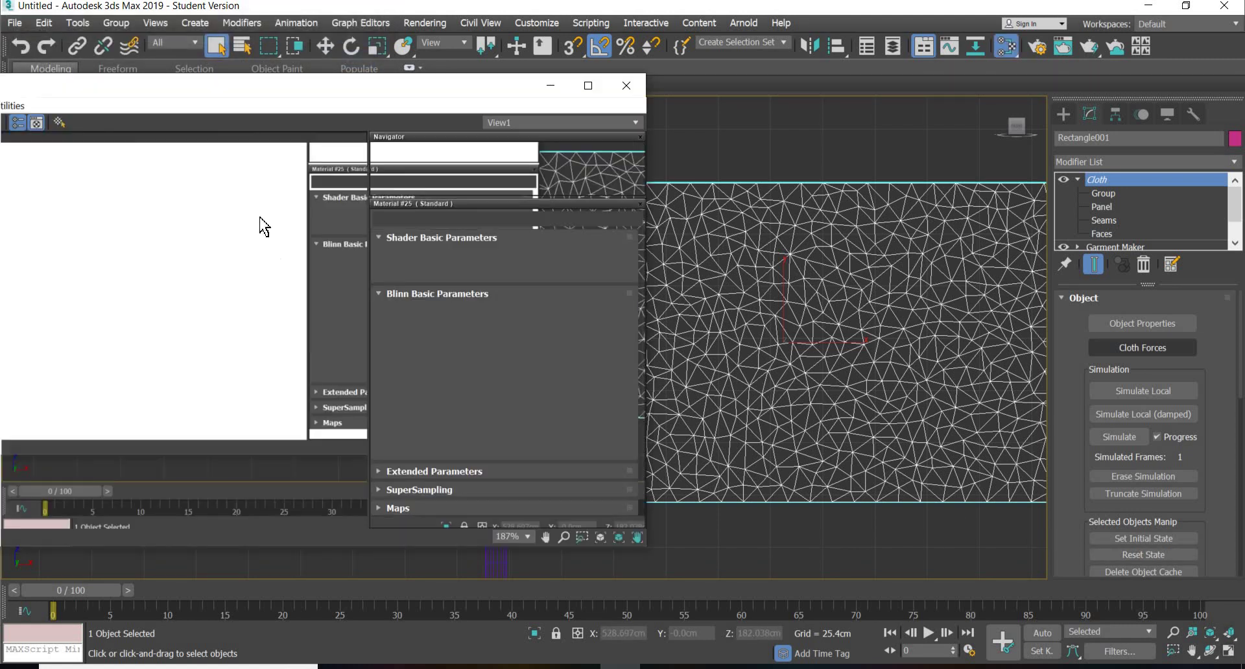
pyautogui.rightClick(254, 163)
pyautogui.click(295, 188)
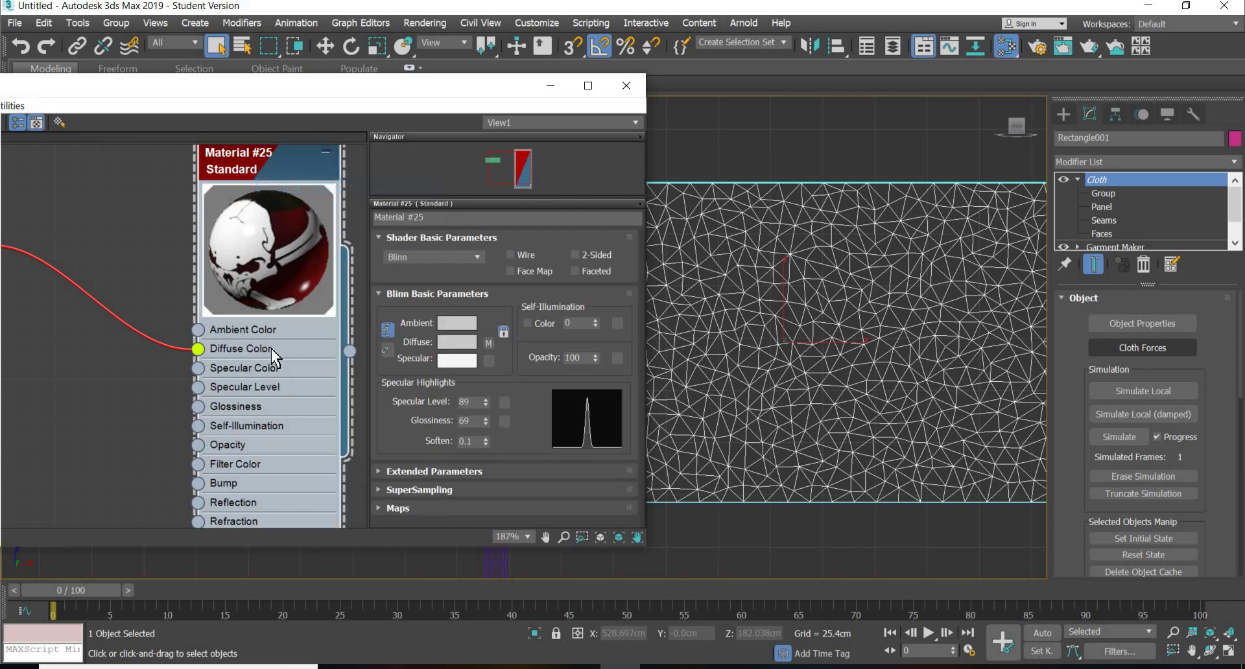
pyautogui.rightClick(260, 166)
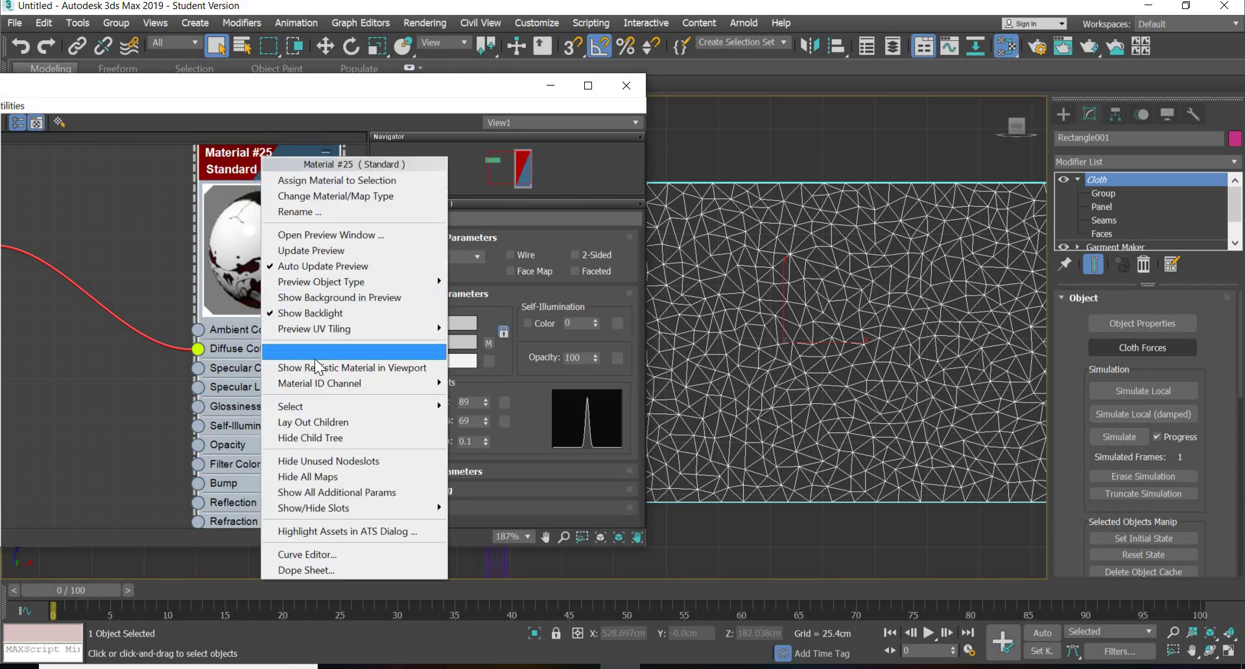
pyautogui.click(627, 85)
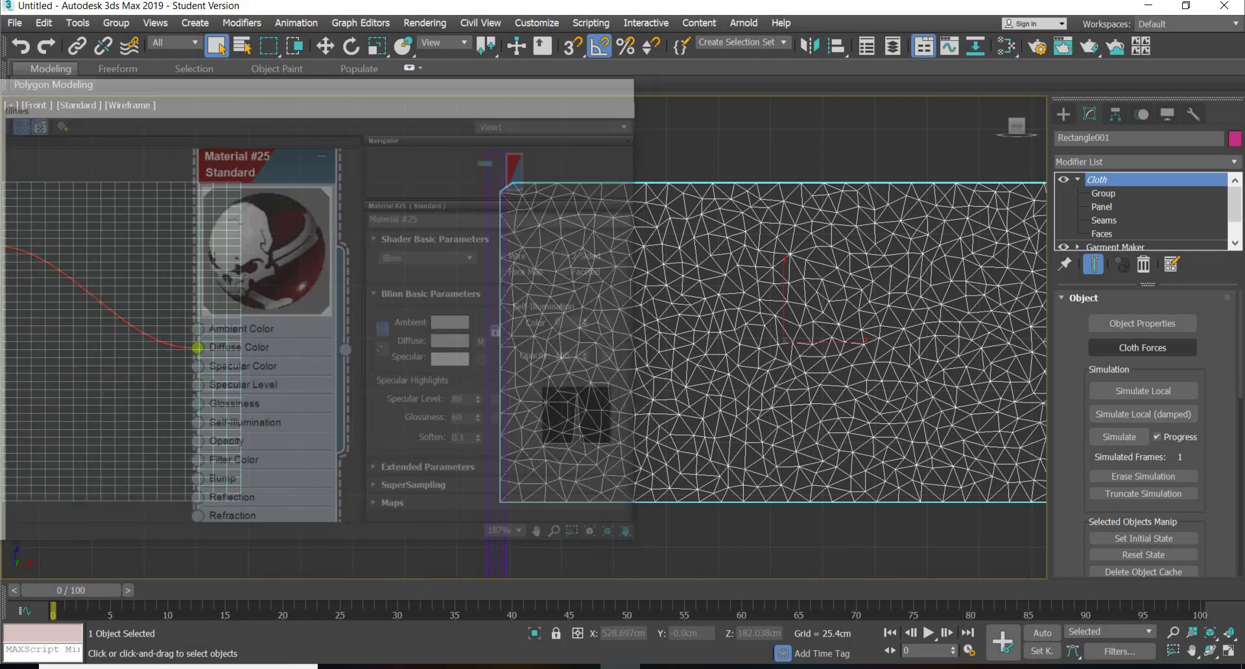
# Step: Reselect the flag cloth and remove the mistakenly added UVW Mapping Add modifier
pyautogui.click(1228, 650)
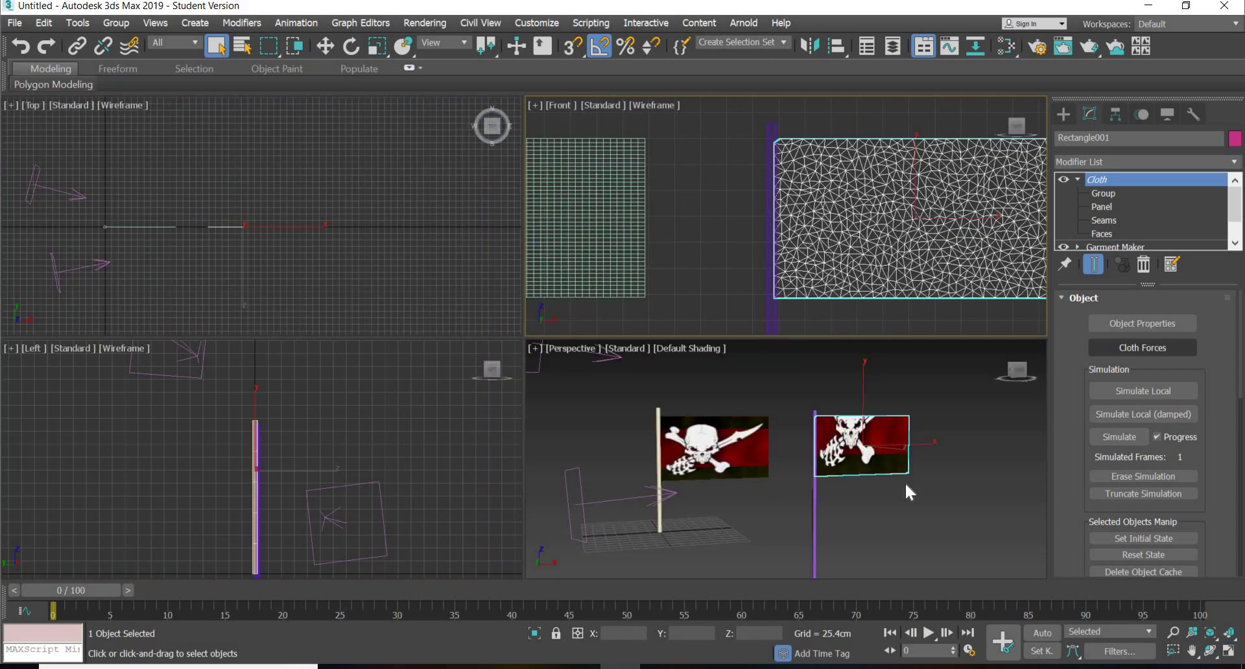
pyautogui.click(941, 454)
pyautogui.click(862, 447)
pyautogui.click(1235, 166)
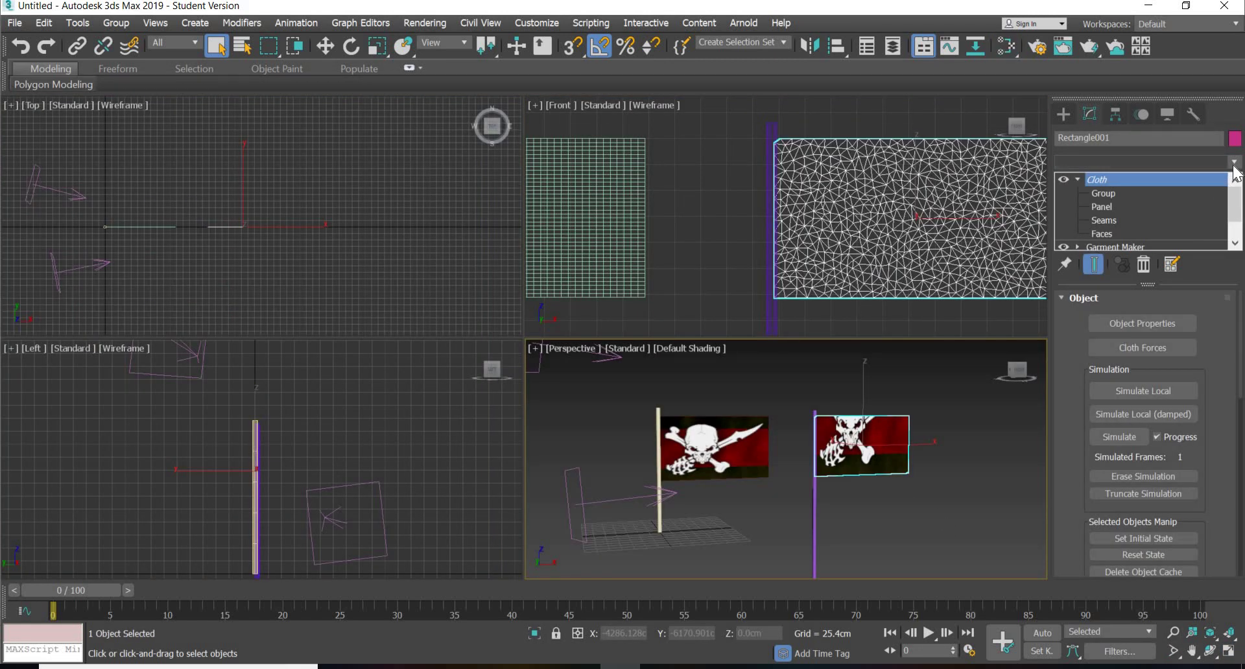
pyautogui.press('u')
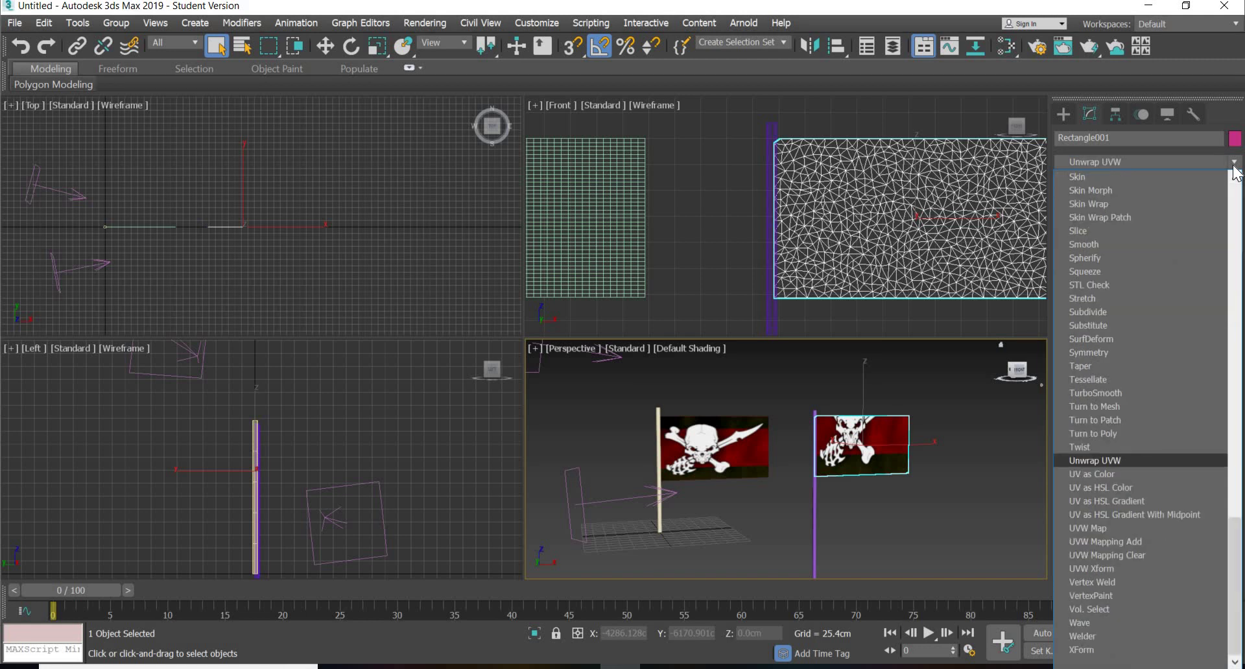
pyautogui.press('Home')
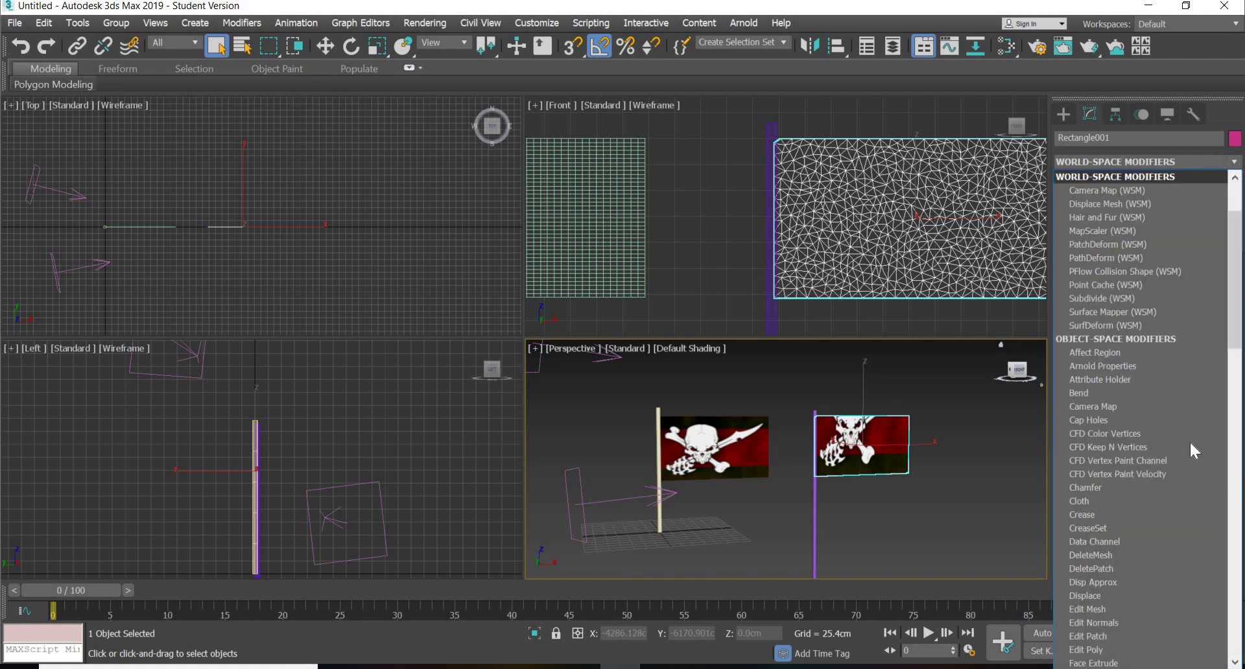
pyautogui.press('u')
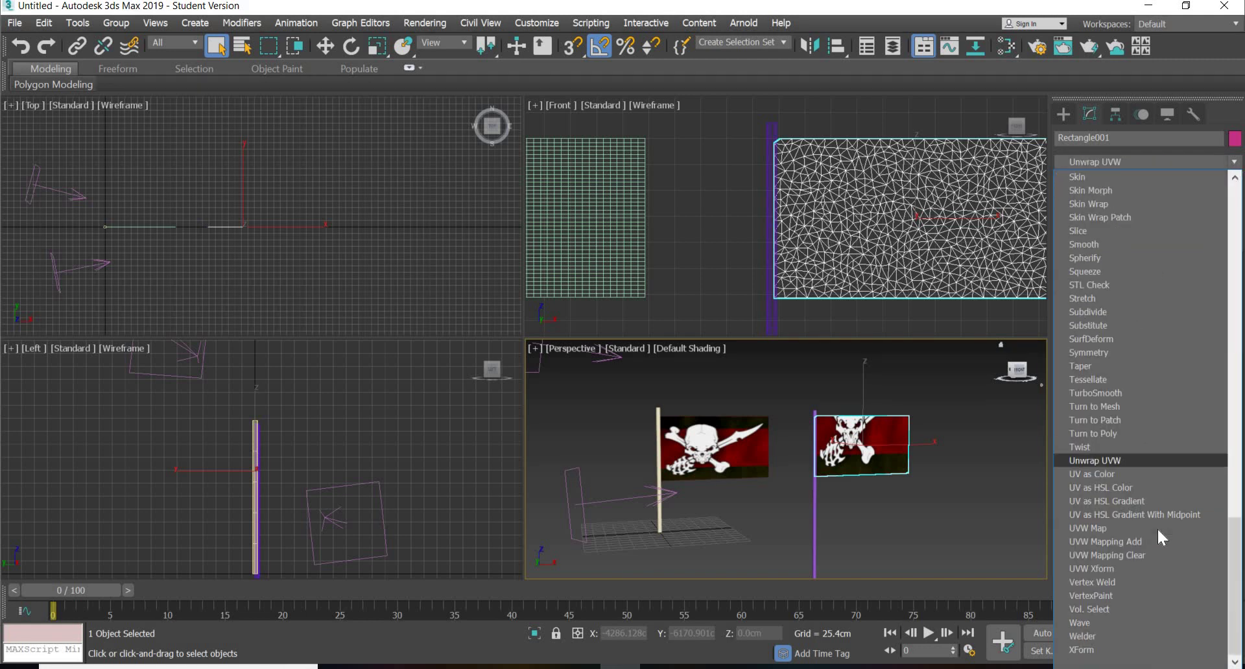
pyautogui.press('v')
pyautogui.press('w')
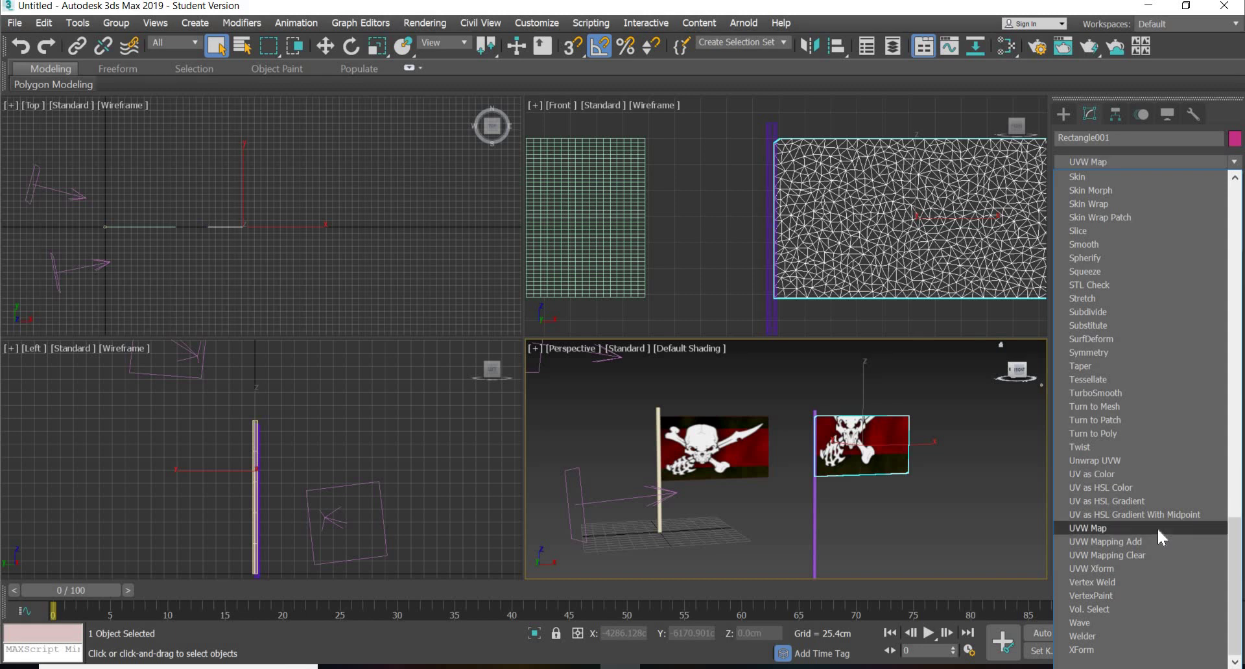
pyautogui.click(1119, 537)
pyautogui.click(1144, 267)
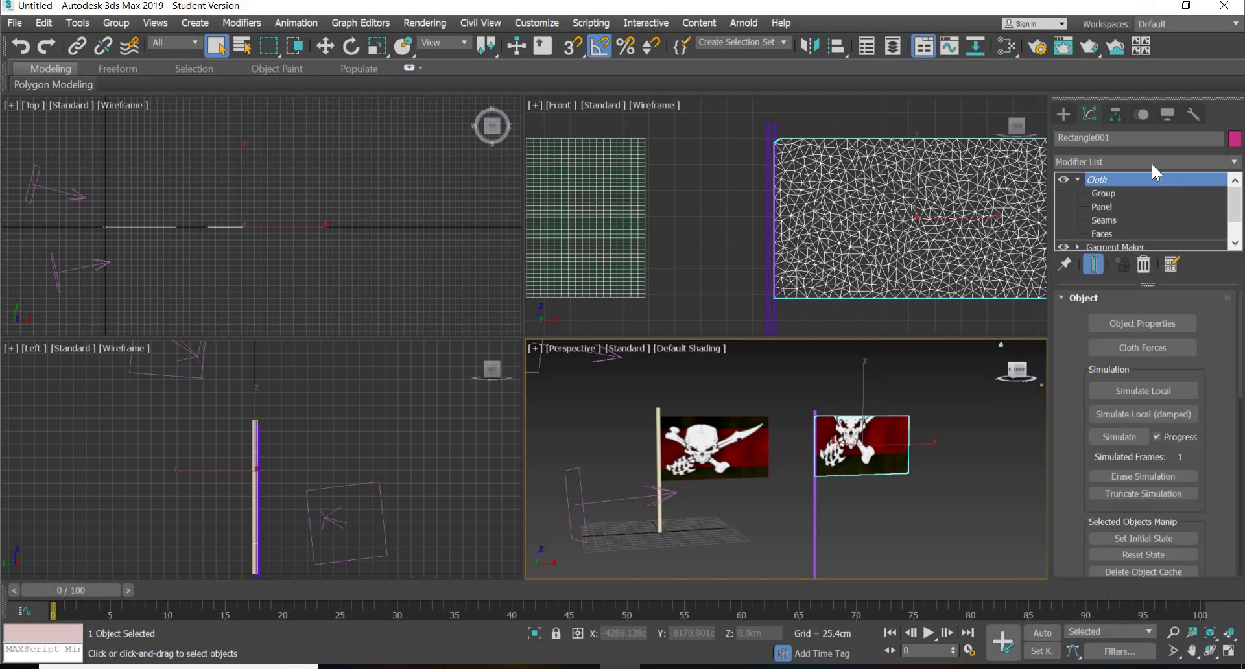
# Step: Add a UVW Map modifier and drag it beneath Cloth in the modifier stack
pyautogui.click(1151, 162)
pyautogui.press('u')
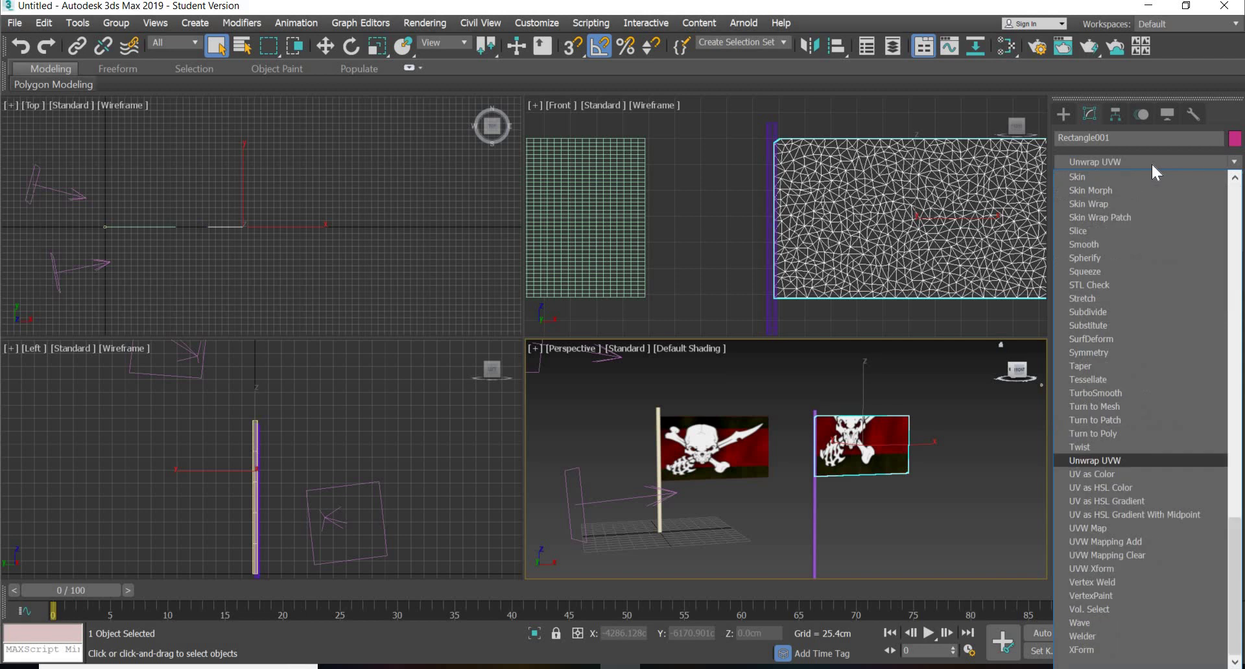
pyautogui.press('v')
pyautogui.press('w')
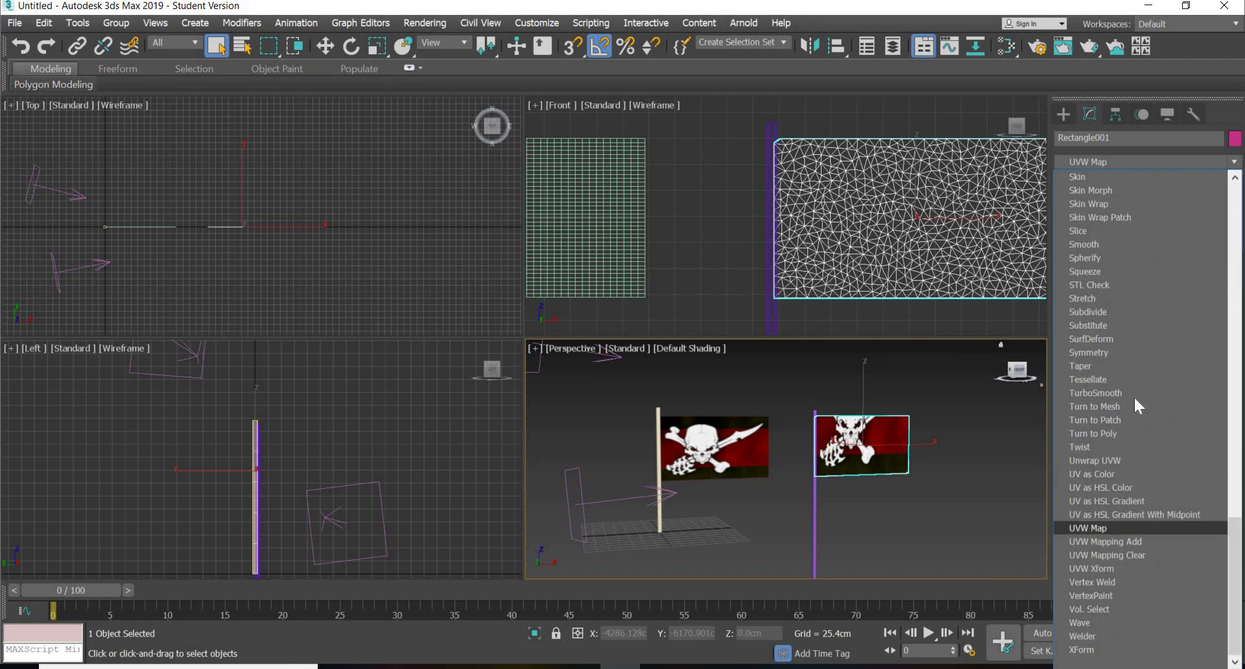
pyautogui.click(1110, 525)
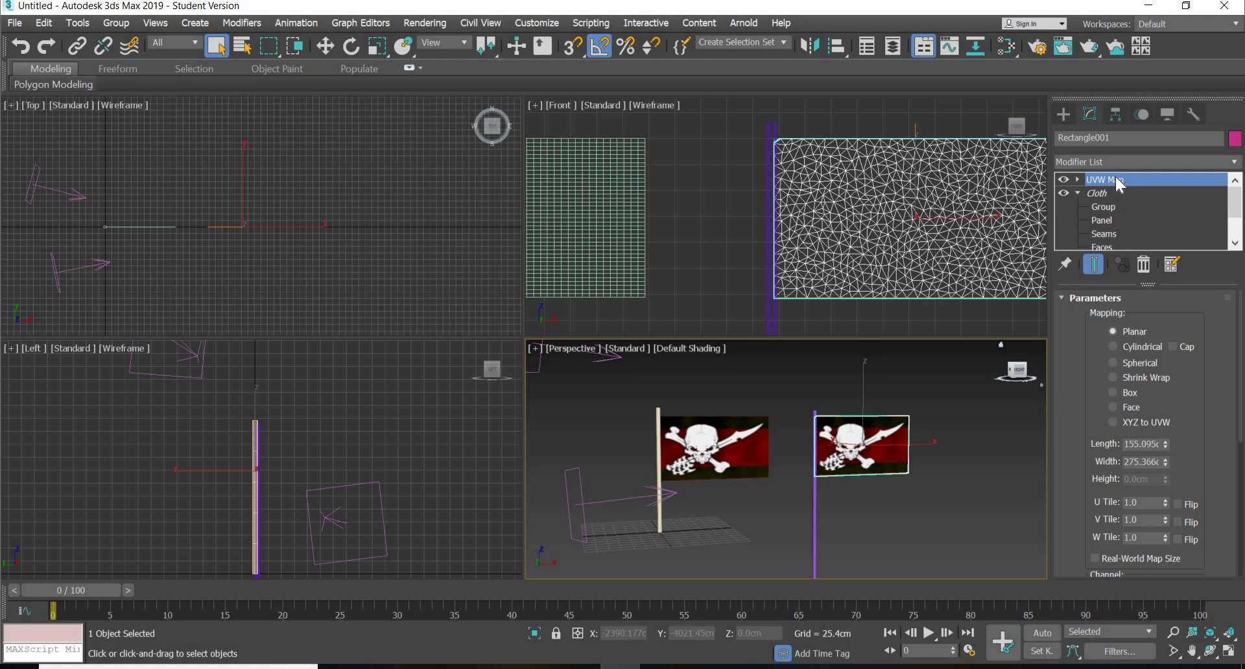
pyautogui.press('w')
pyautogui.click(1077, 192)
pyautogui.moveTo(1109, 176); pyautogui.dragTo(1109, 195)
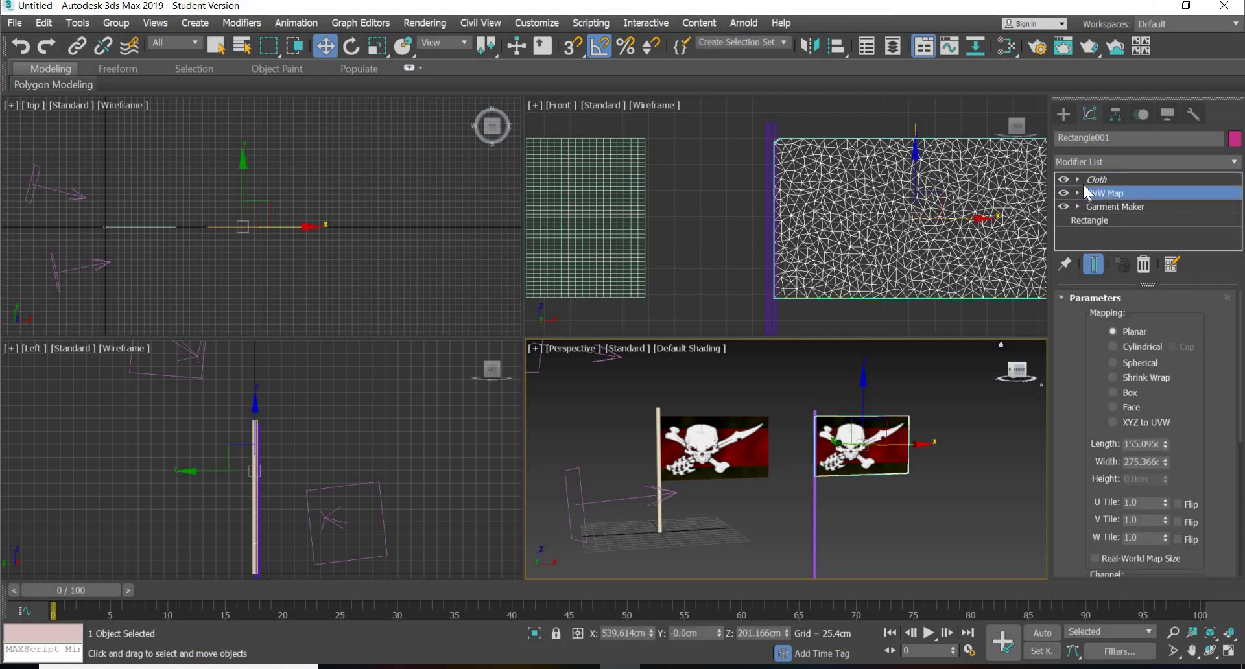
# Step: Run Simulate Local on Rectangle001's Cloth modifier and maximize the Perspective viewport
pyautogui.click(1078, 180)
pyautogui.click(1108, 178)
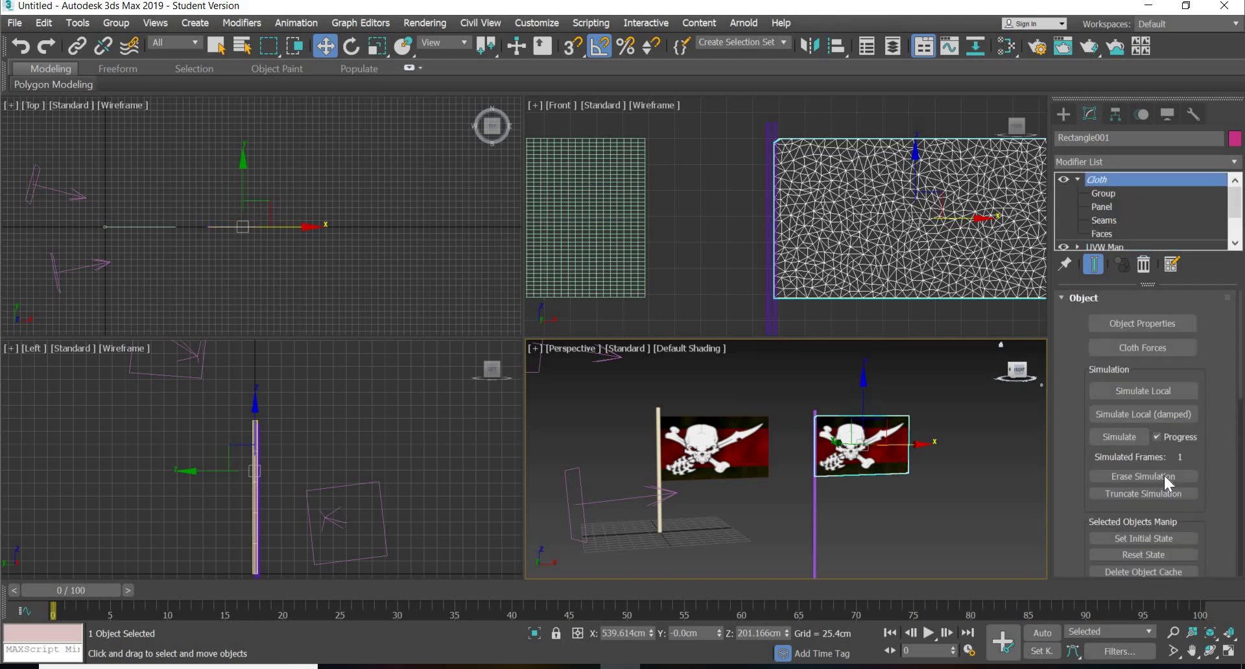
pyautogui.click(1155, 393)
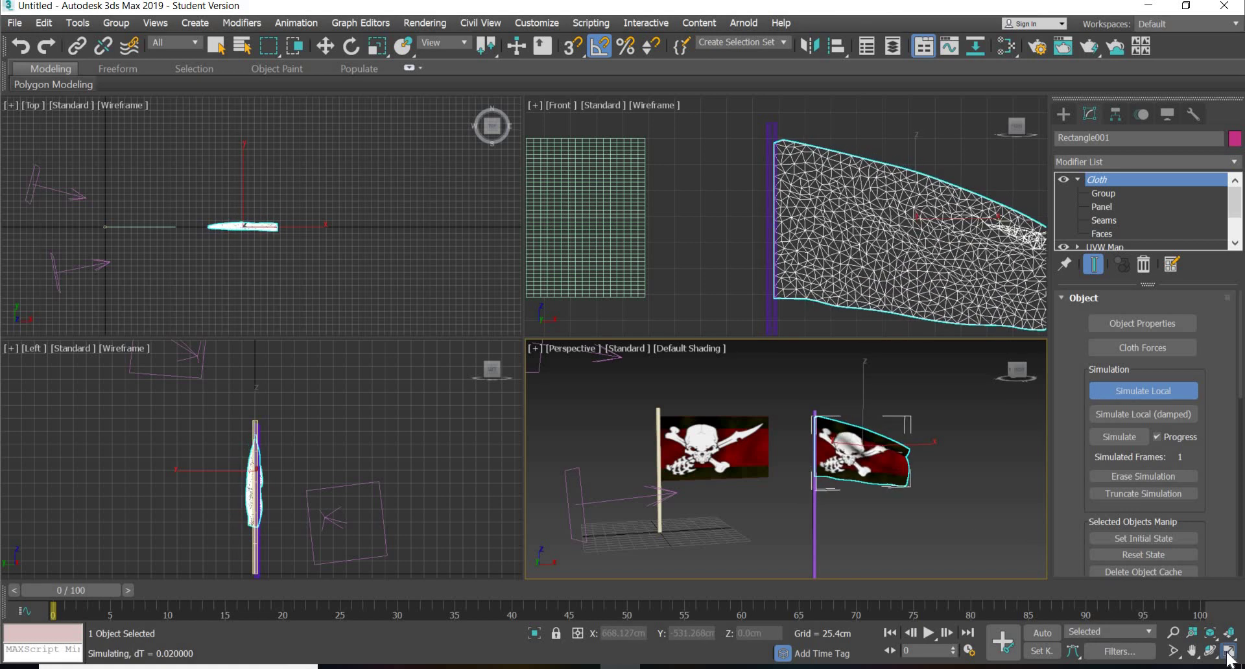
pyautogui.hotkey('alt', 'w')
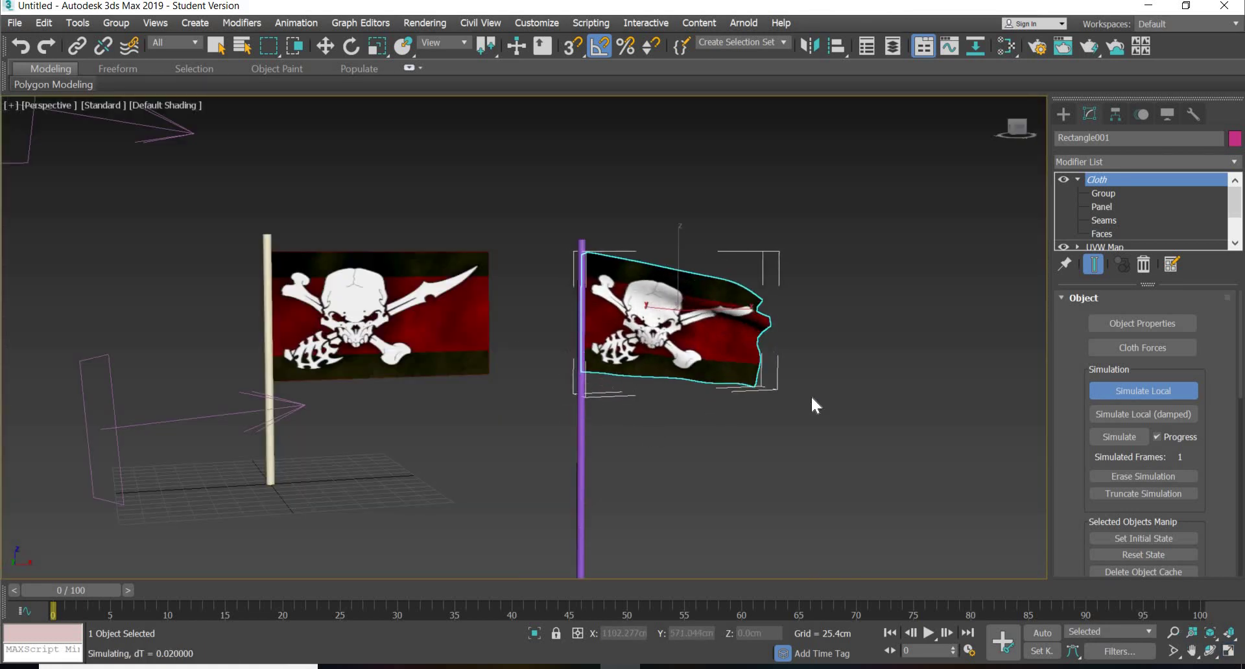